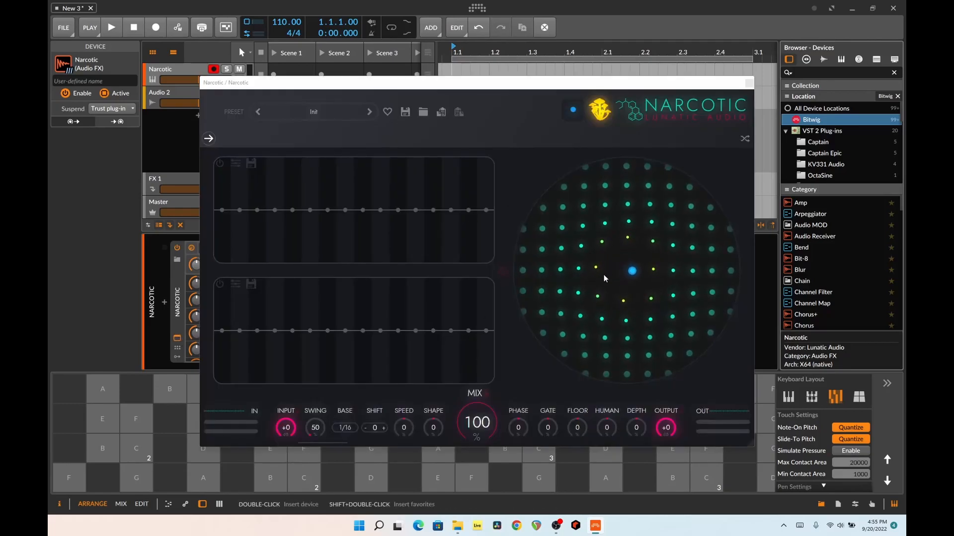
Load the Funky Growth preset from the Evolve category in the Narcotic plug-in
left_click(338, 111)
mouse_move(318, 203)
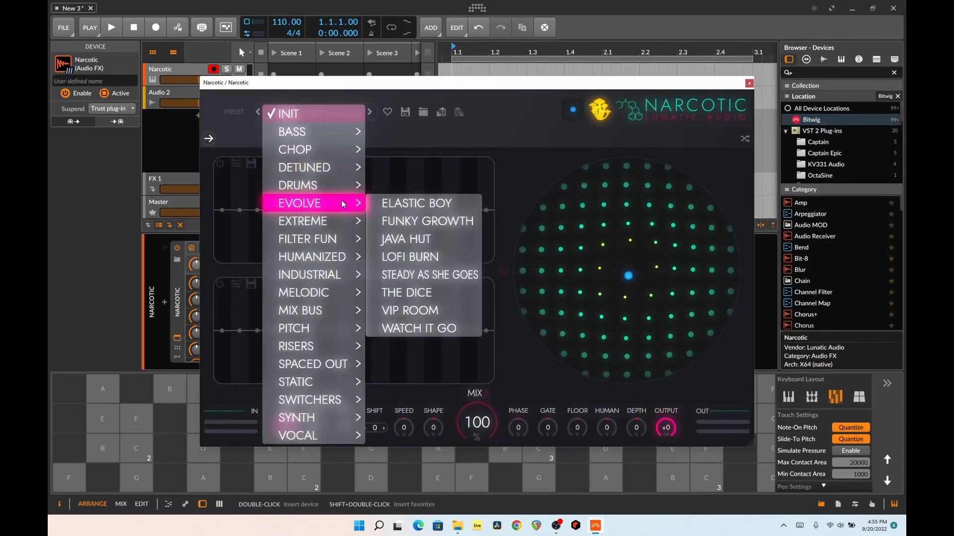
left_click(410, 221)
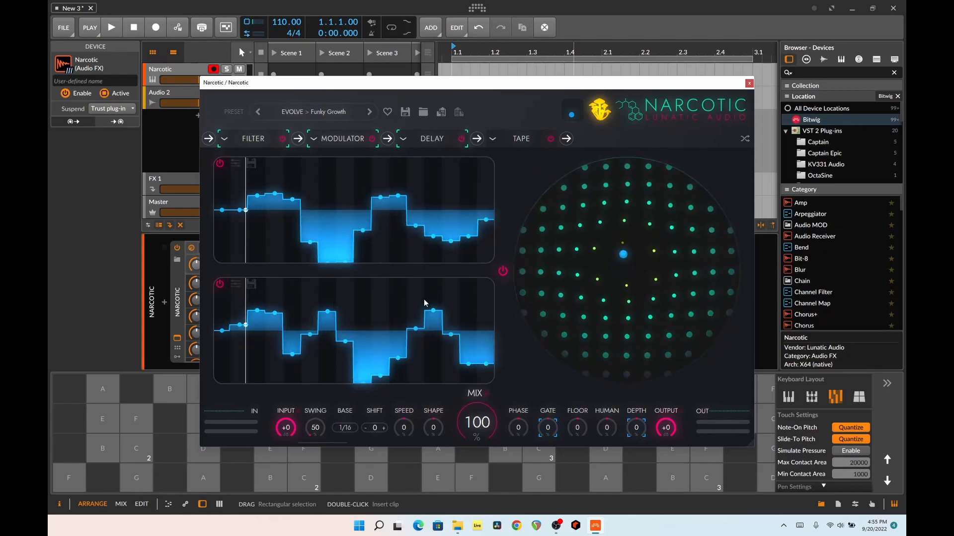
Inspect the preset's Filter, Modulator, Delay and Tape modules, and add a Grunge module at the end of the effect chain
left_click(259, 138)
left_click(334, 139)
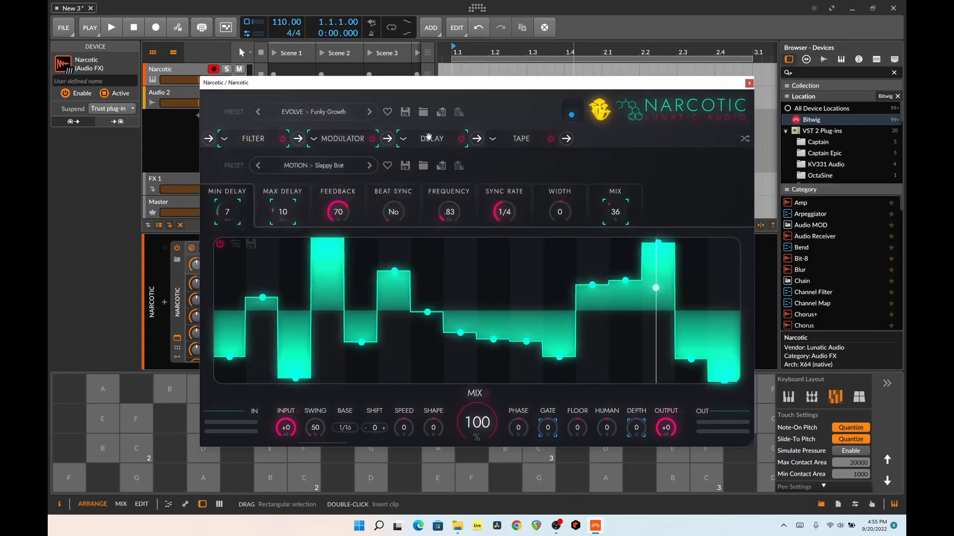
left_click(432, 138)
left_click(510, 146)
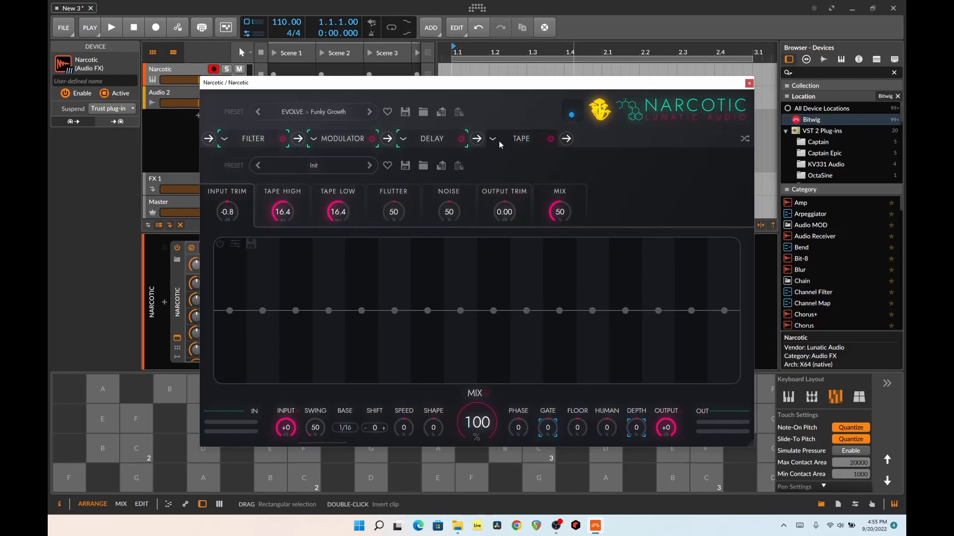
left_click(566, 140)
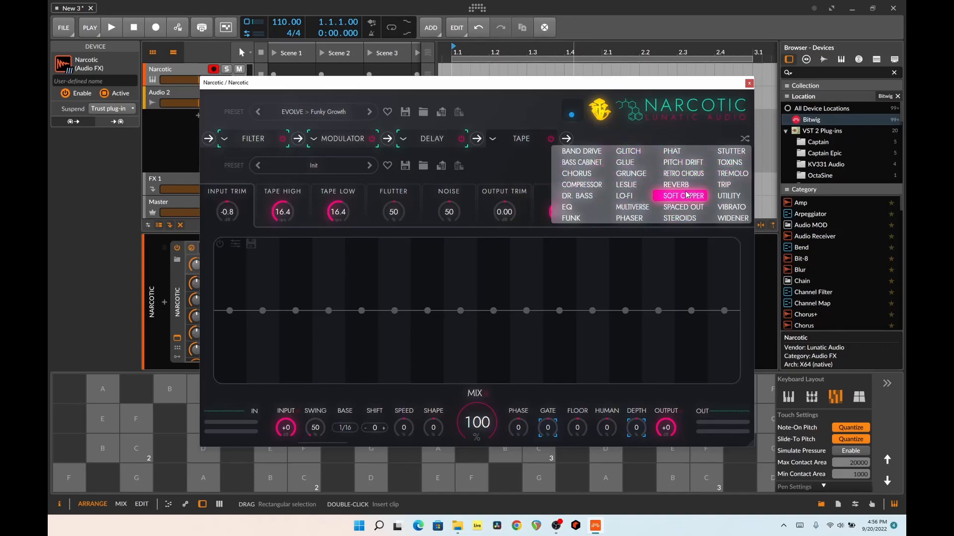
left_click(629, 173)
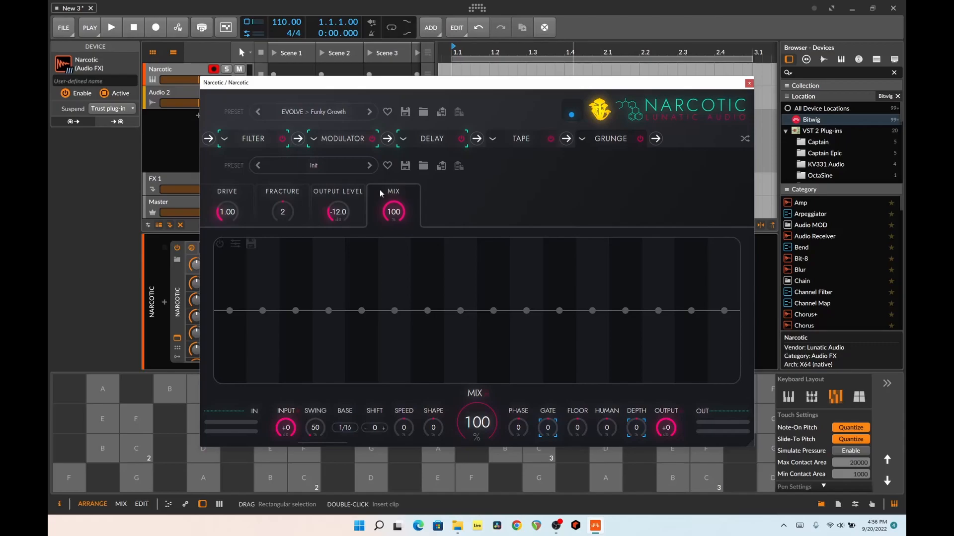
Close the Narcotic plug-in window and delete the device from the instrument track
left_click(749, 83)
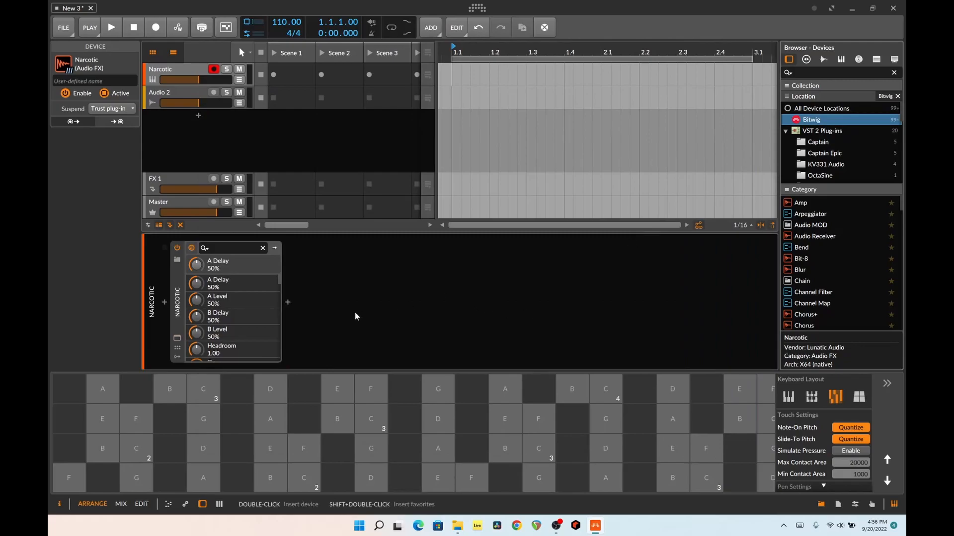
left_click(176, 308)
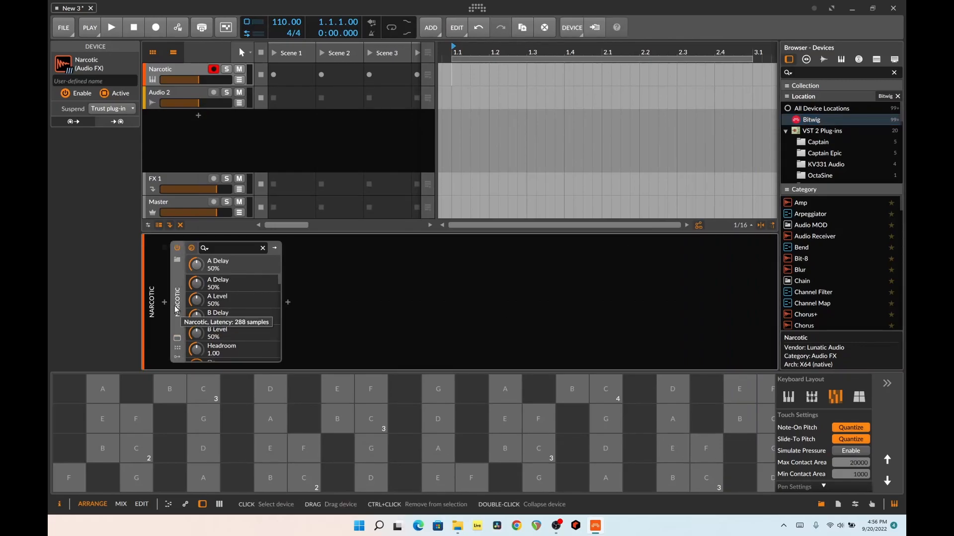
key("Delete")
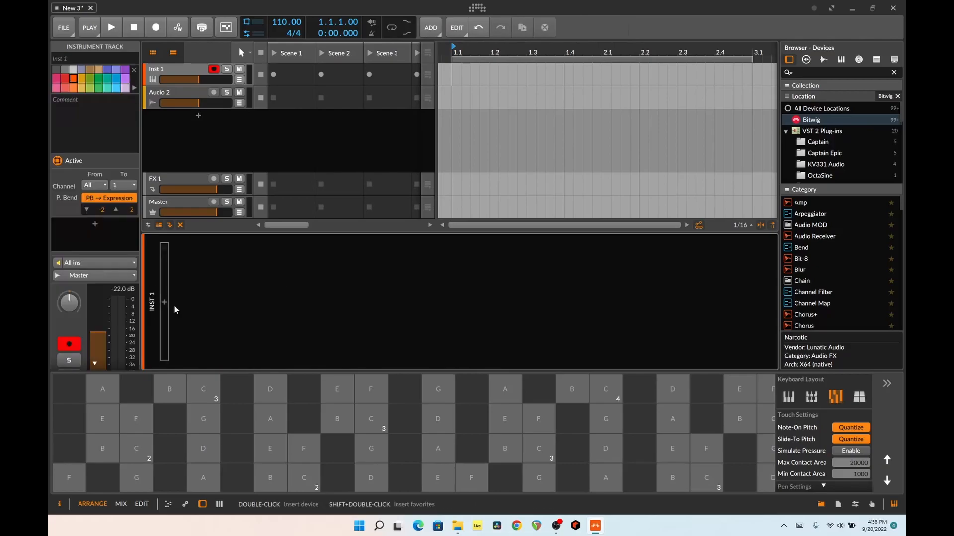
Insert the Phase-4 synth on the empty instrument track and audition a few notes
left_click(831, 75)
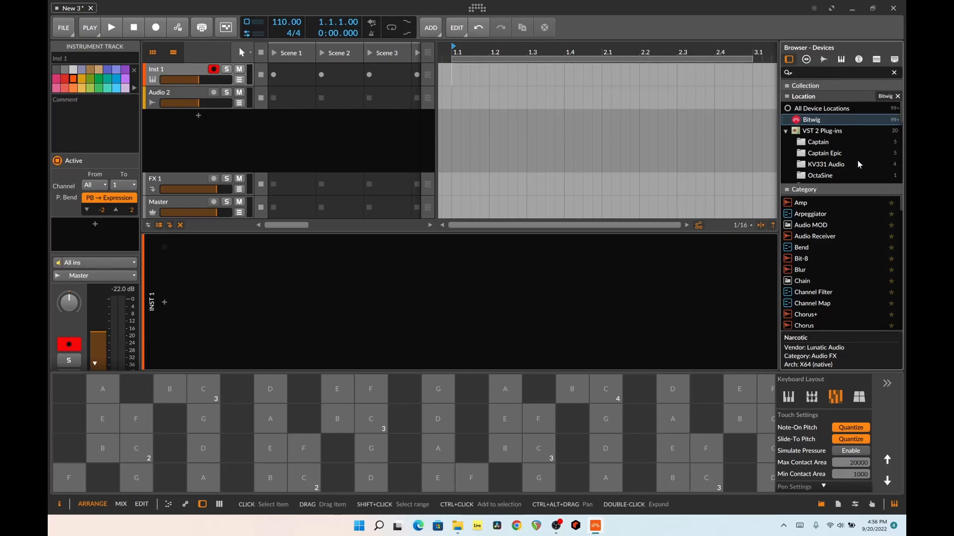
scroll(854, 233, "down", 10)
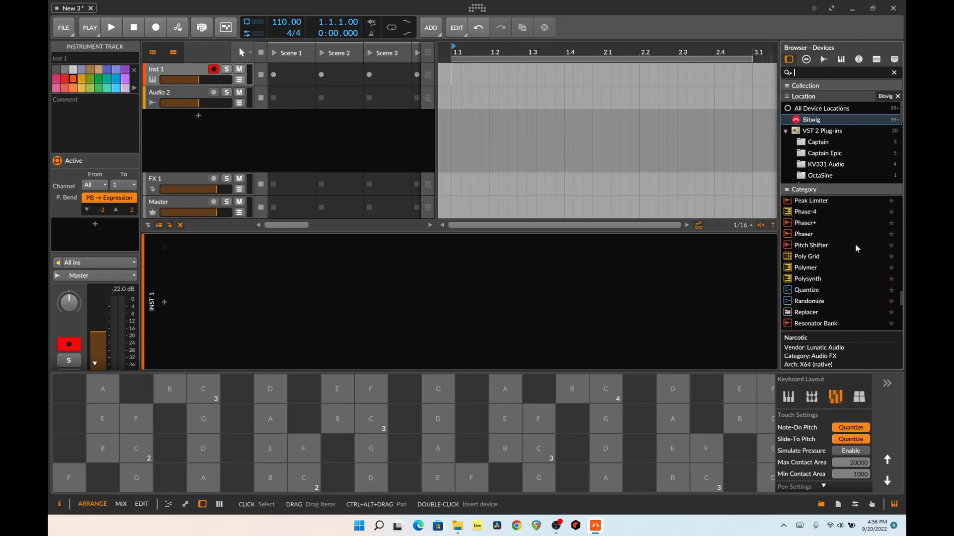
double_click(806, 212)
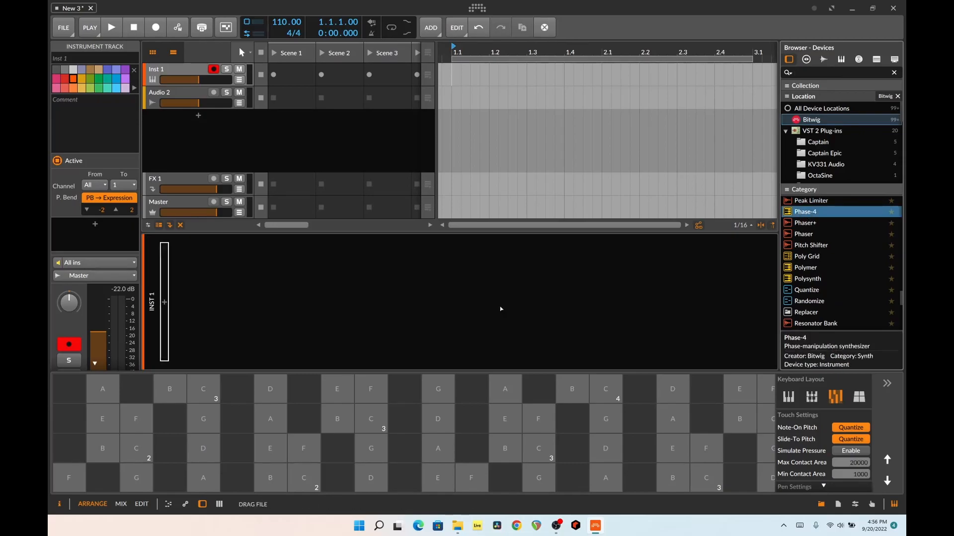
left_click(203, 478)
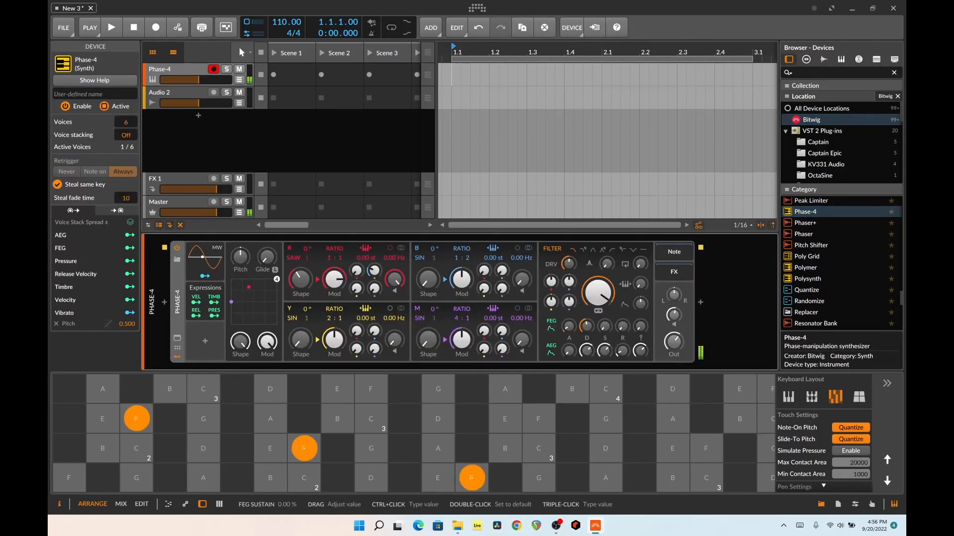
Search the devices for "Del" and add Delay+ after the Phase-4 synth
left_click(839, 70)
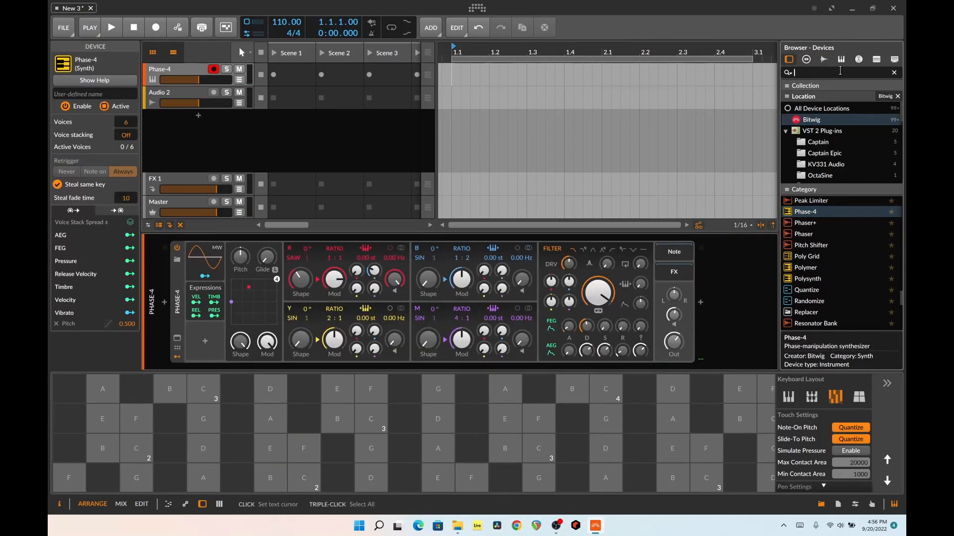
type("Del")
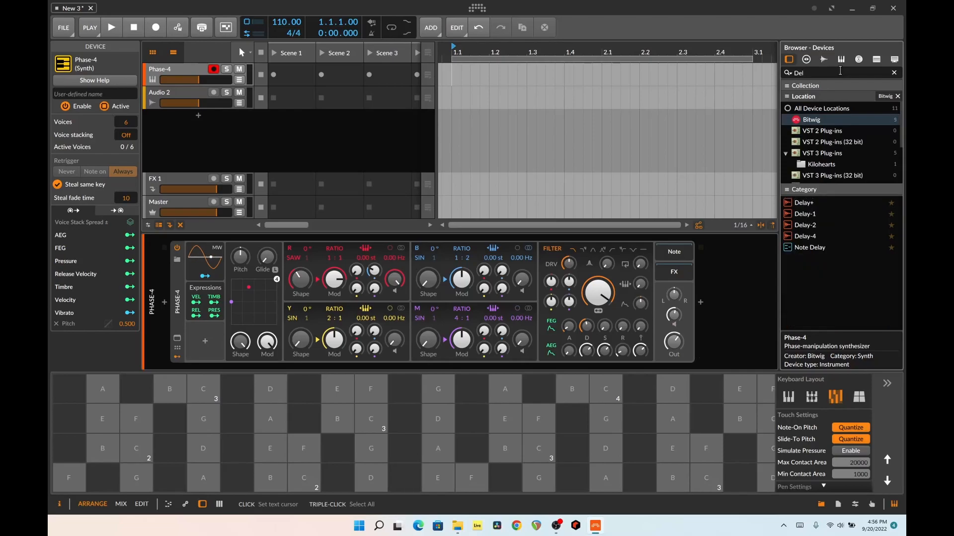
left_click_drag(805, 203, 732, 272)
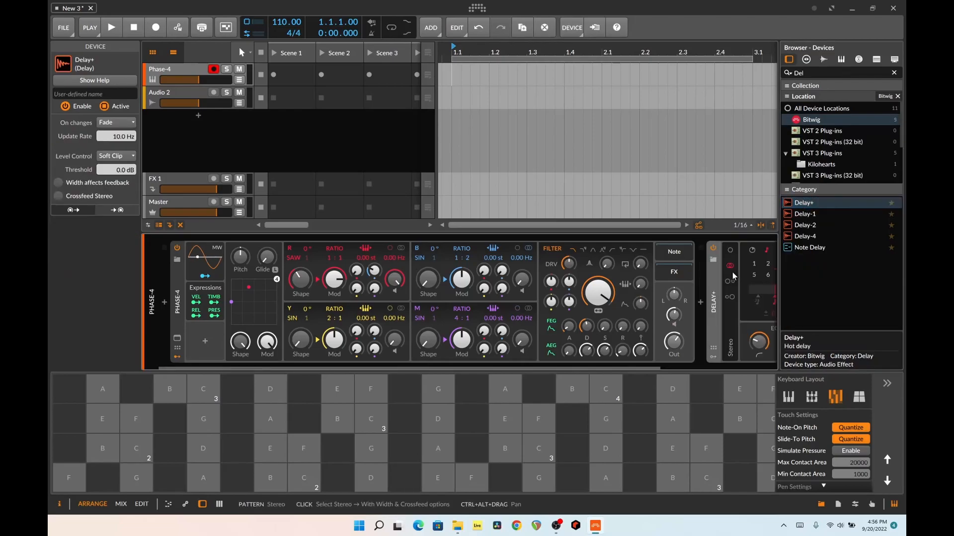
left_click_drag(649, 368, 755, 367)
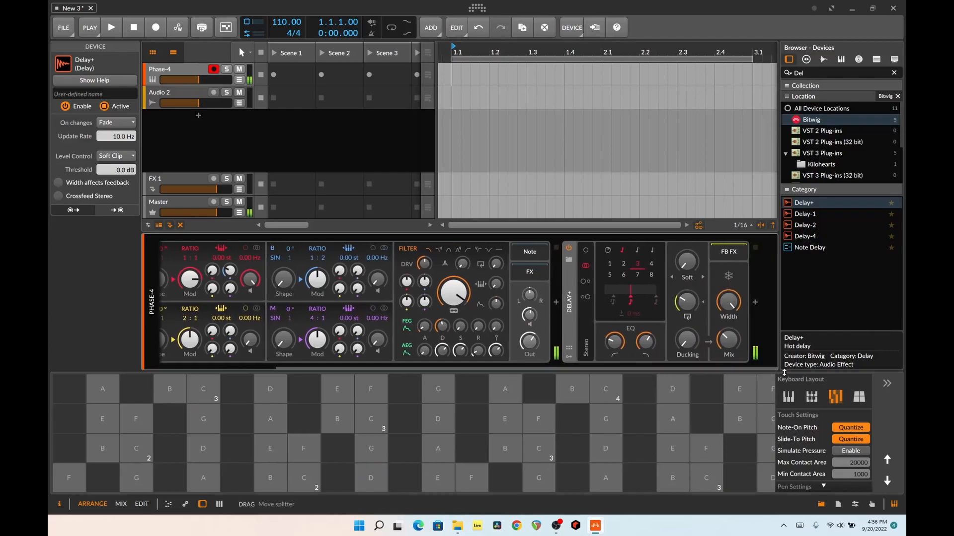
Load the Spacetime preset into Delay+ and audition it with a few notes
left_click(570, 260)
scroll(786, 119, "down", 7)
double_click(785, 122)
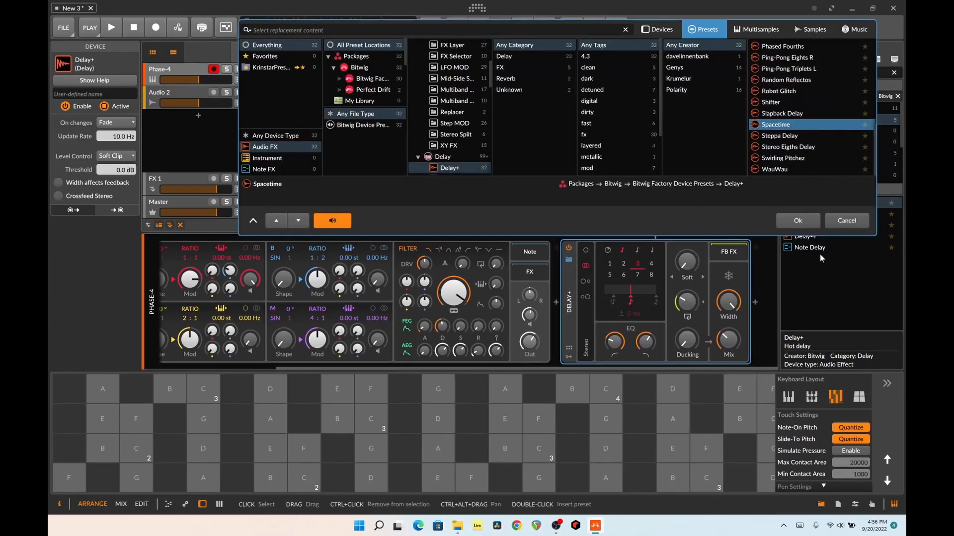
left_click(304, 478)
left_click(204, 478)
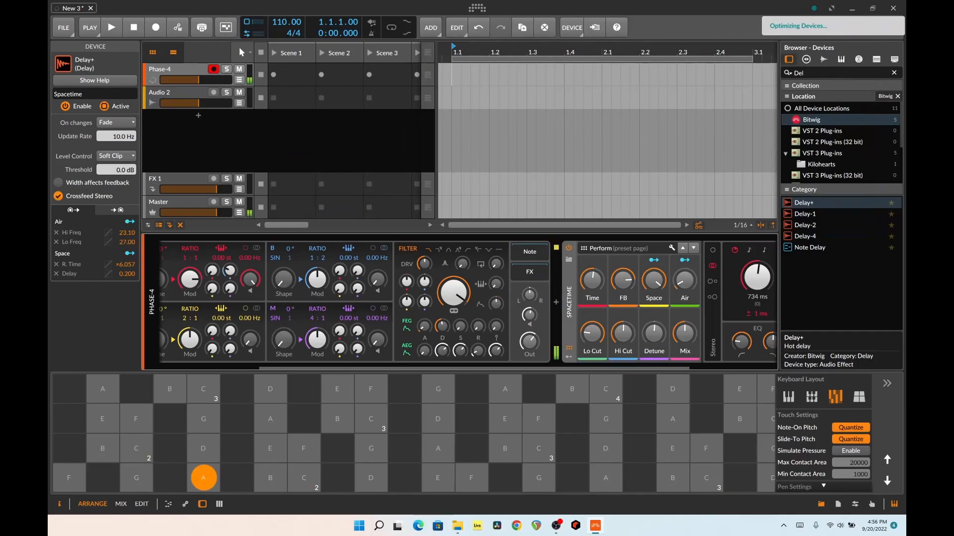
Load the Brassynth preset into the Phase-4 synth
scroll(644, 362, "left", 5)
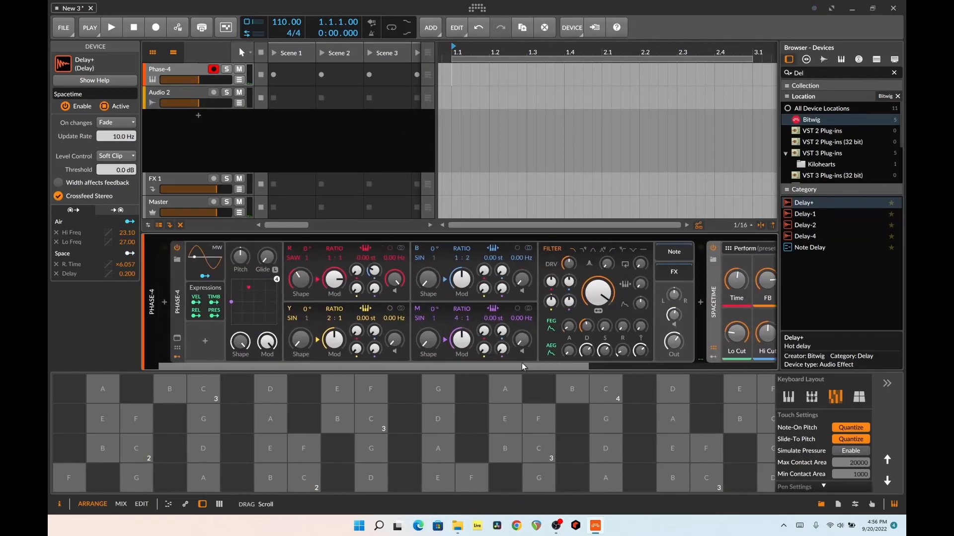
left_click(177, 259)
scroll(622, 121, "down", 3)
left_click(622, 121)
left_click(753, 178)
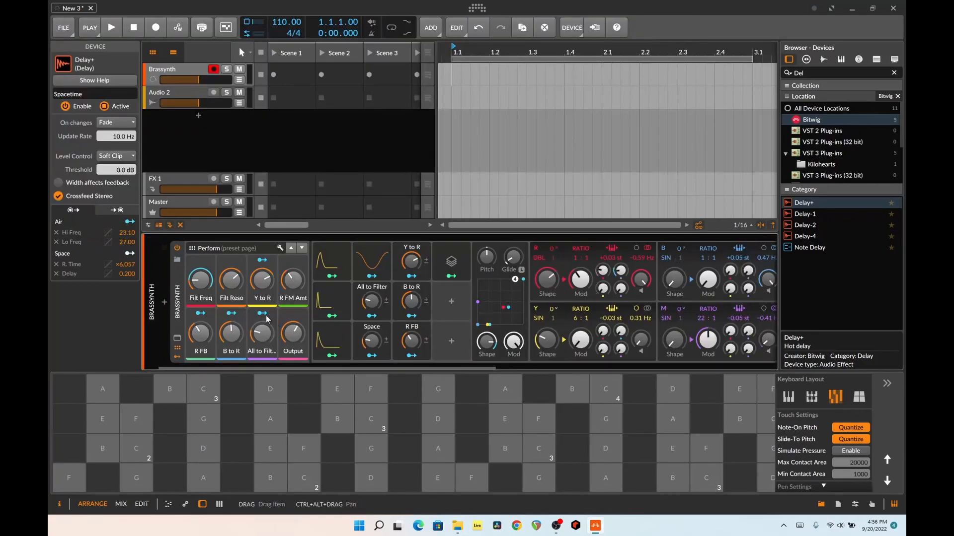
Hide the remote controls and modulators of Brassynth and the remote controls of the Spacetime delay
left_click(177, 348)
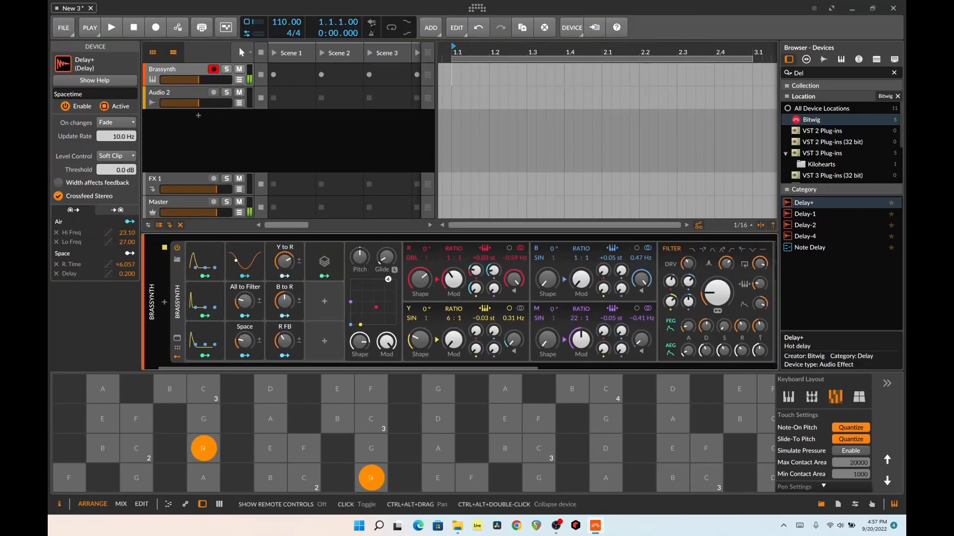
left_click(180, 358)
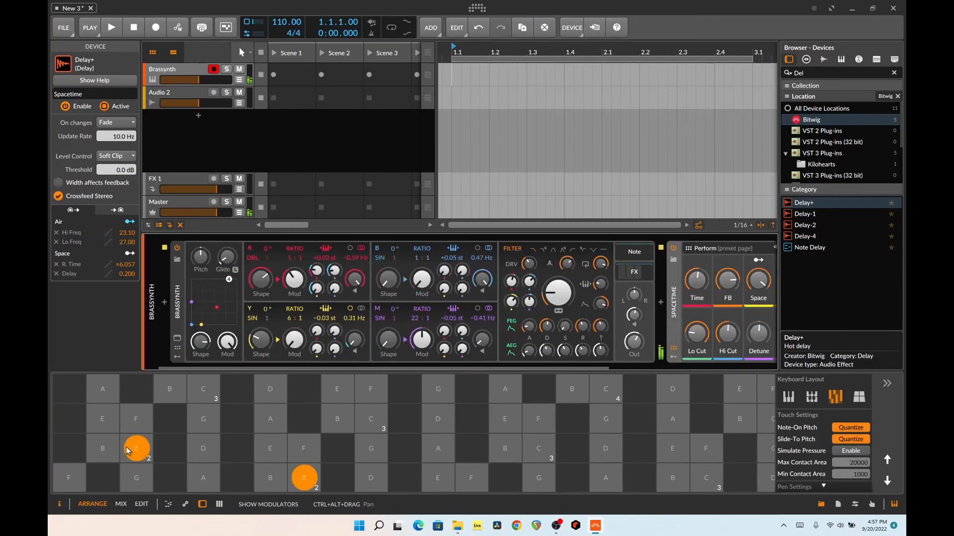
left_click_drag(528, 368, 660, 369)
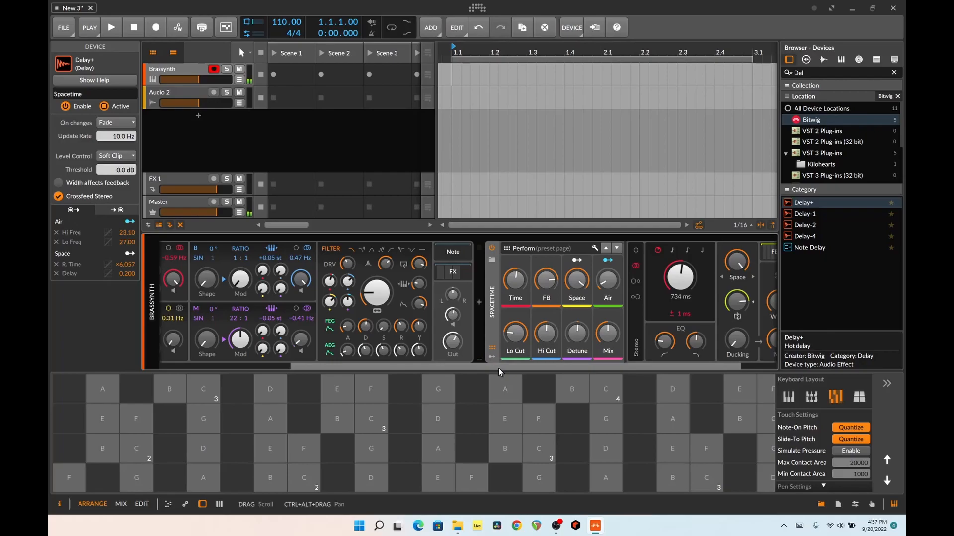
scroll(498, 368, "down", 2)
scroll(440, 345, "up", 5)
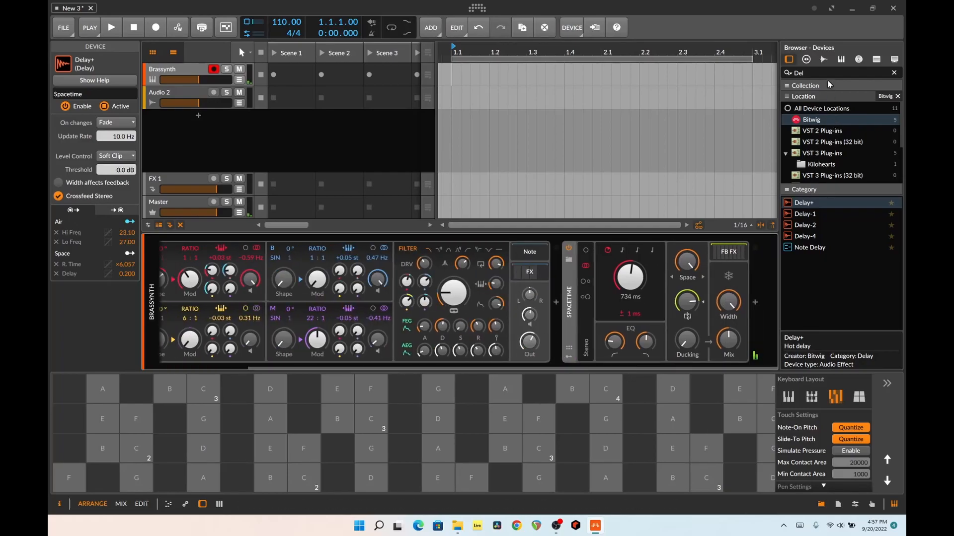
Clear the device search, add Ring-Mod to the chain and move it between Brassynth and the Spacetime delay
left_click(894, 73)
scroll(861, 231, "down", 2)
scroll(853, 227, "down", 12)
scroll(853, 231, "down", 6)
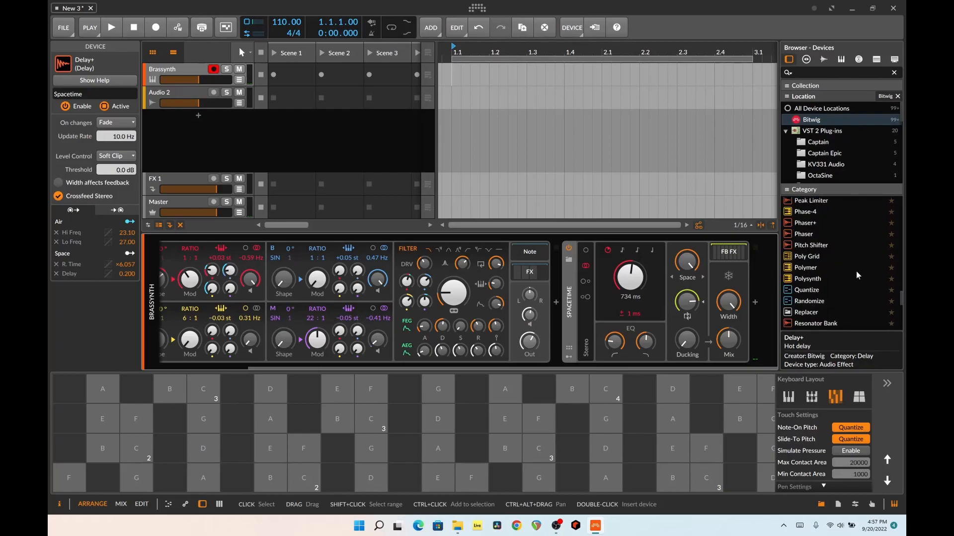
scroll(857, 271, "down", 3)
left_click_drag(808, 282, 776, 307)
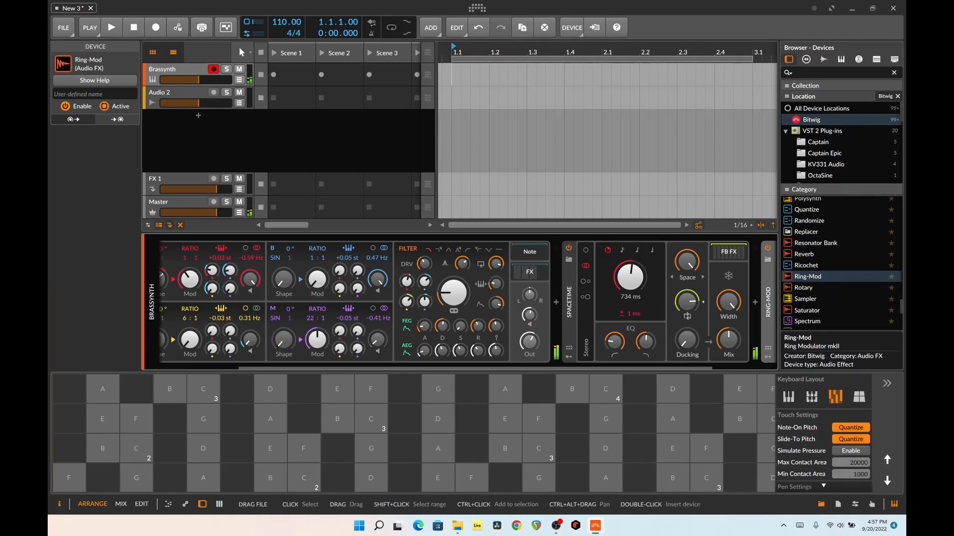
left_click_drag(765, 326, 573, 318)
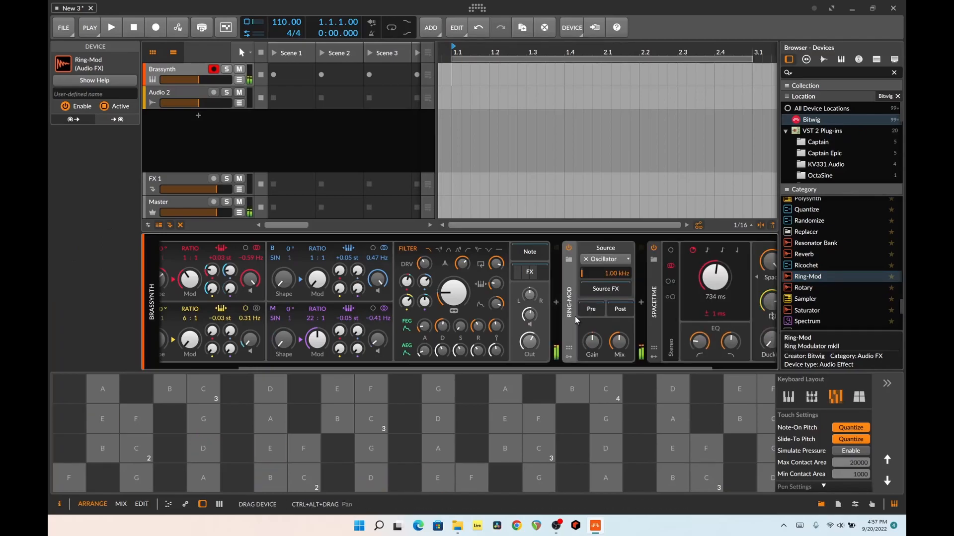
Add a Reverb after the Spacetime delay and set its late crossover frequencies to about 190 Hz and 1.33 kHz
left_click_drag(658, 366, 725, 365)
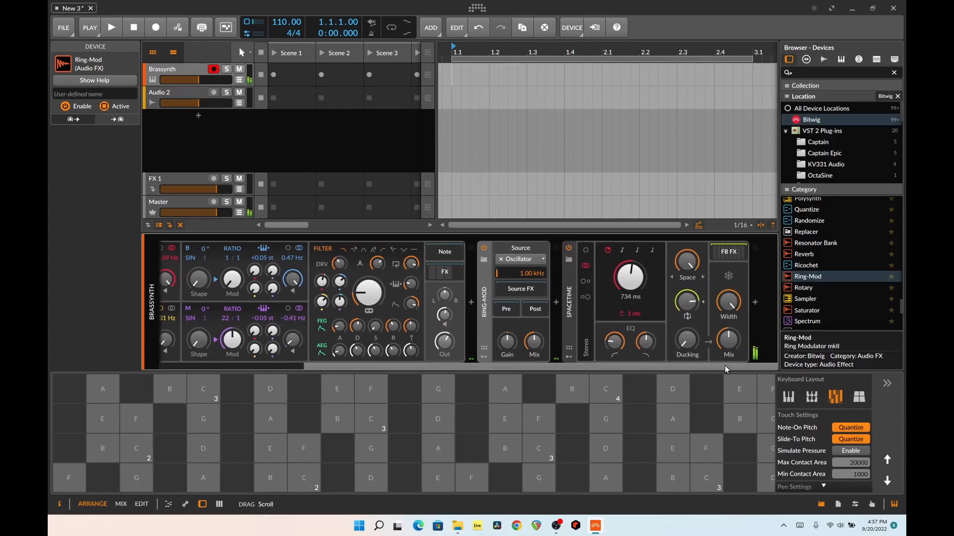
scroll(824, 293, "up", 2)
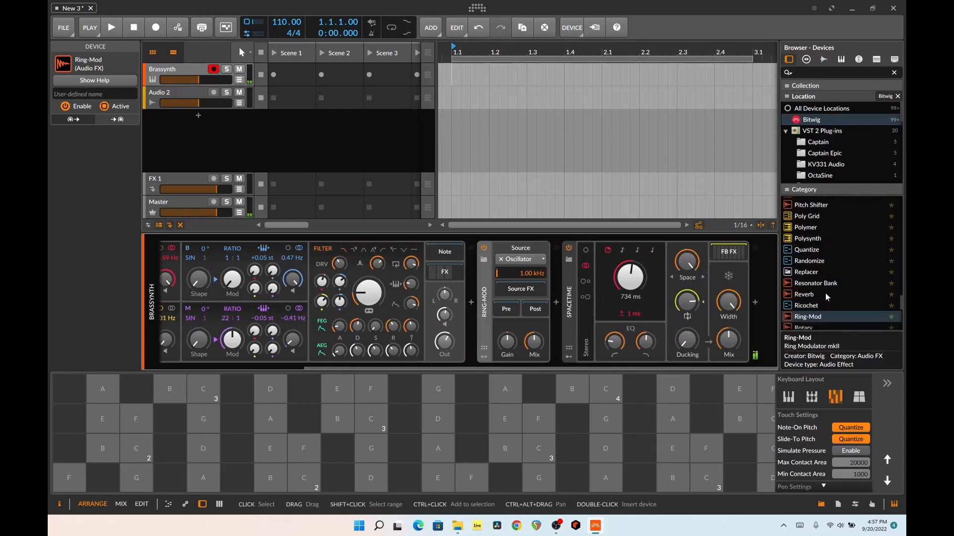
left_click_drag(805, 295, 766, 303)
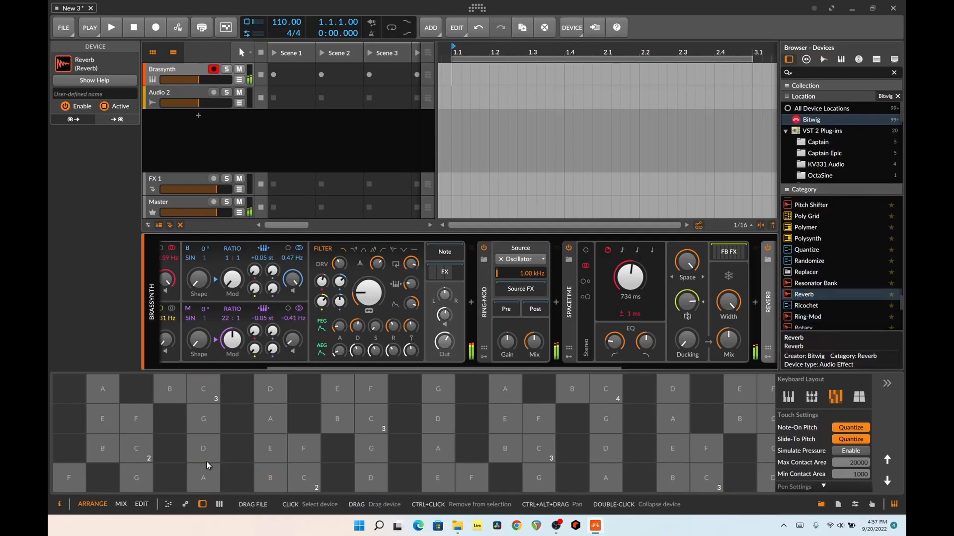
left_click_drag(595, 366, 747, 377)
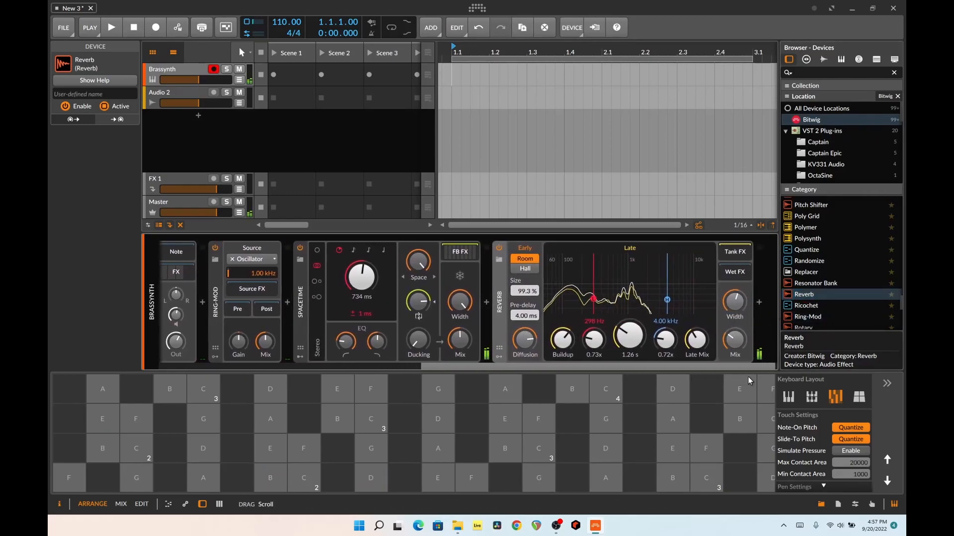
left_click_drag(667, 301, 580, 283)
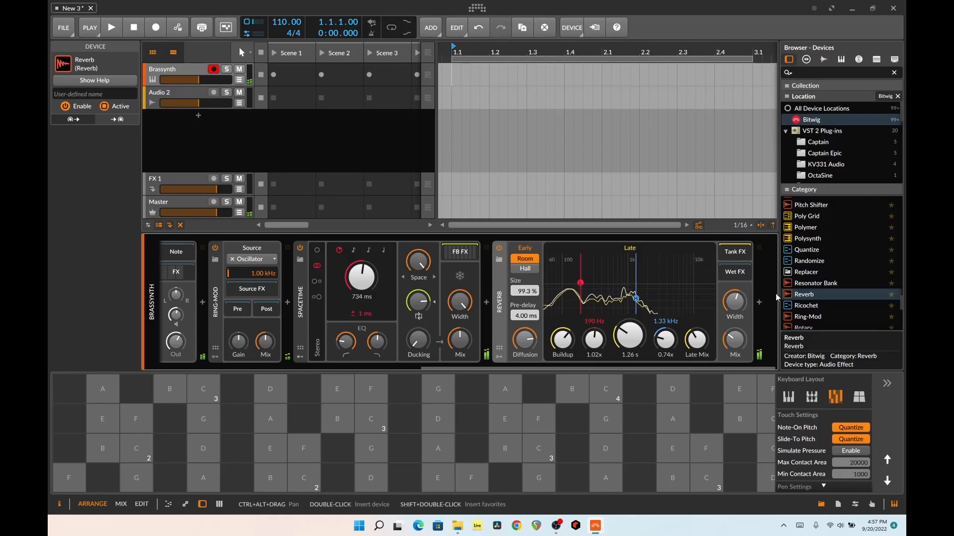
Add a Pitch Shifter after the Reverb at the end of the device chain
double_click(812, 204)
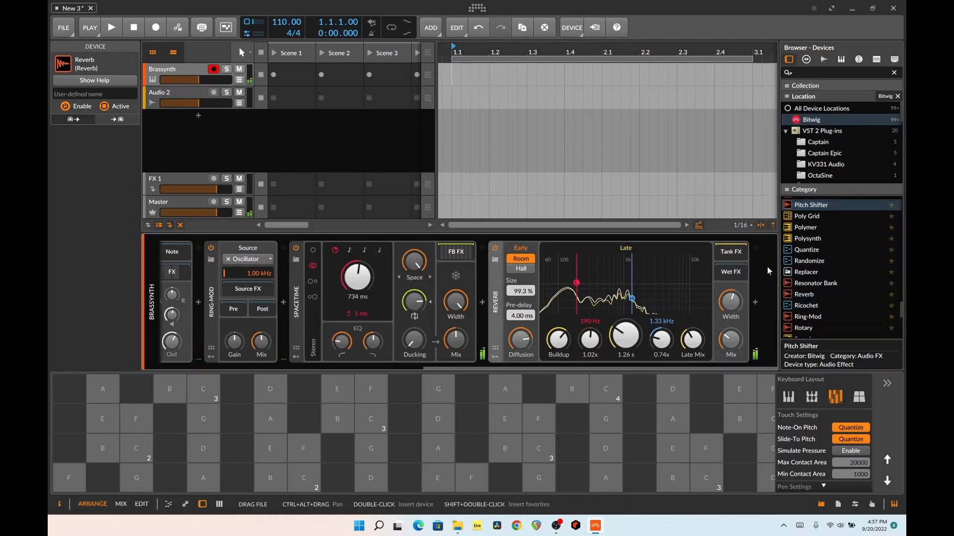
scroll(706, 363, "right", 2)
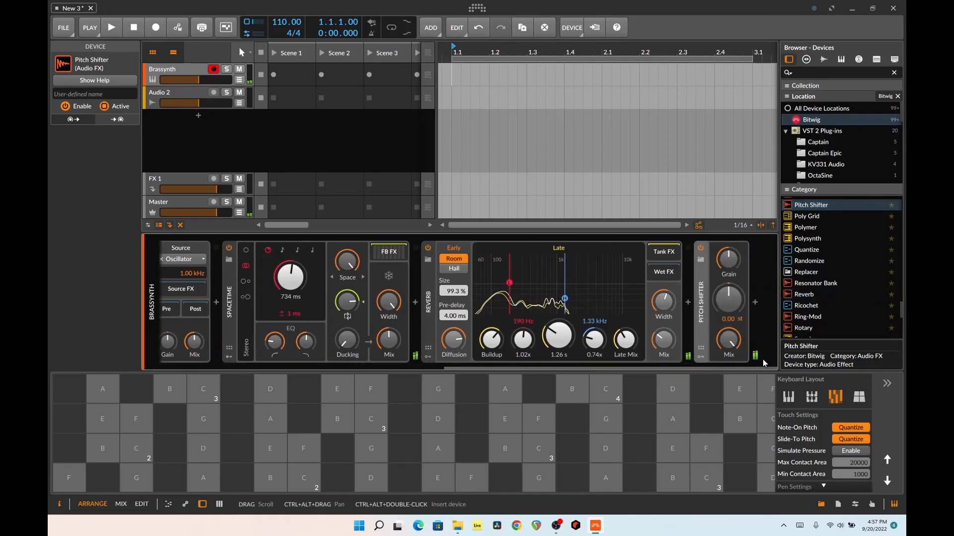
Lower the Pitch Shifter's pitch to -0.71 st and modulate it with a new LFO by an amount of -2.79
left_click_drag(722, 292, 721, 296)
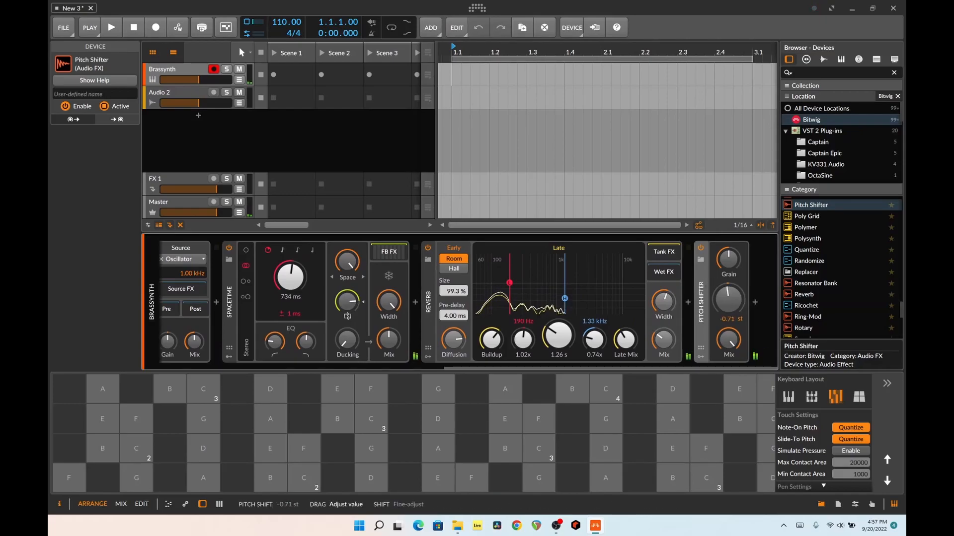
left_click(701, 357)
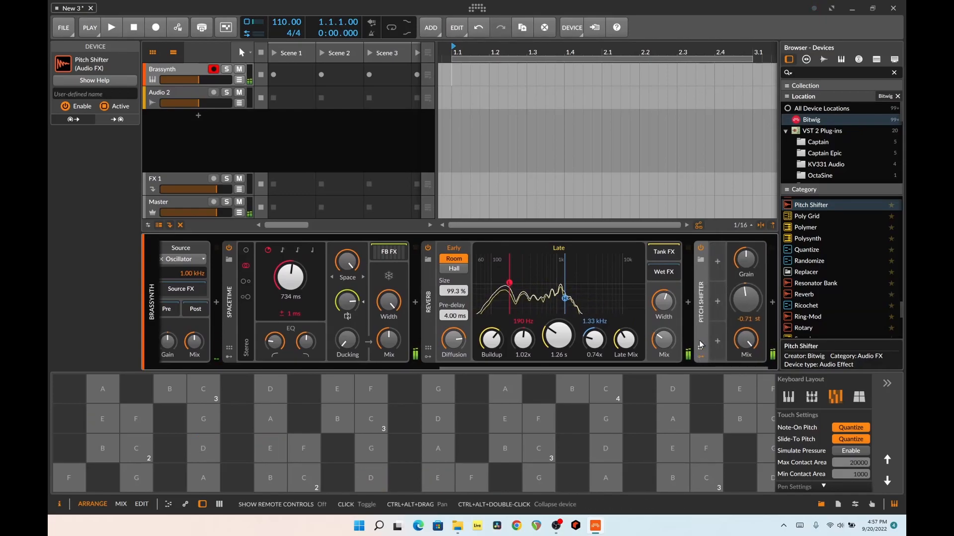
left_click(717, 261)
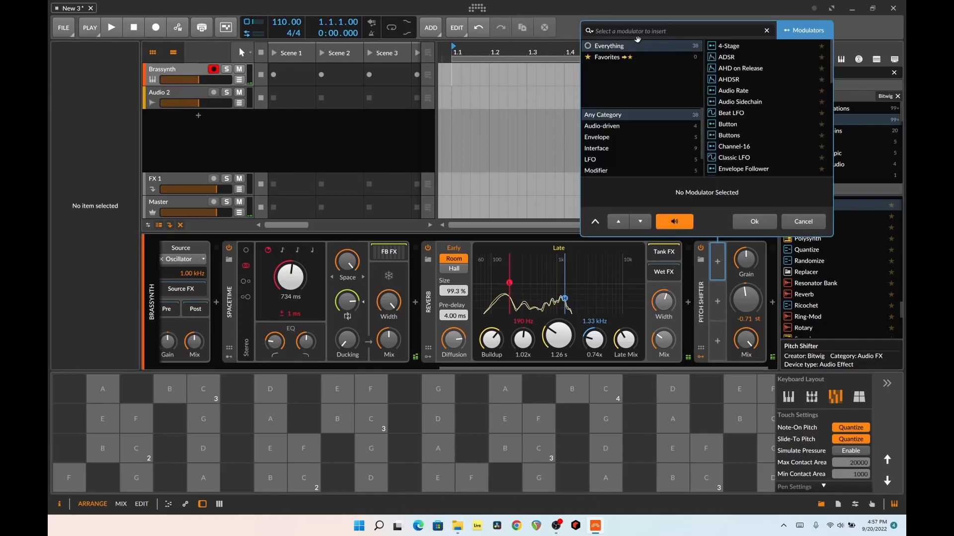
type("lfo")
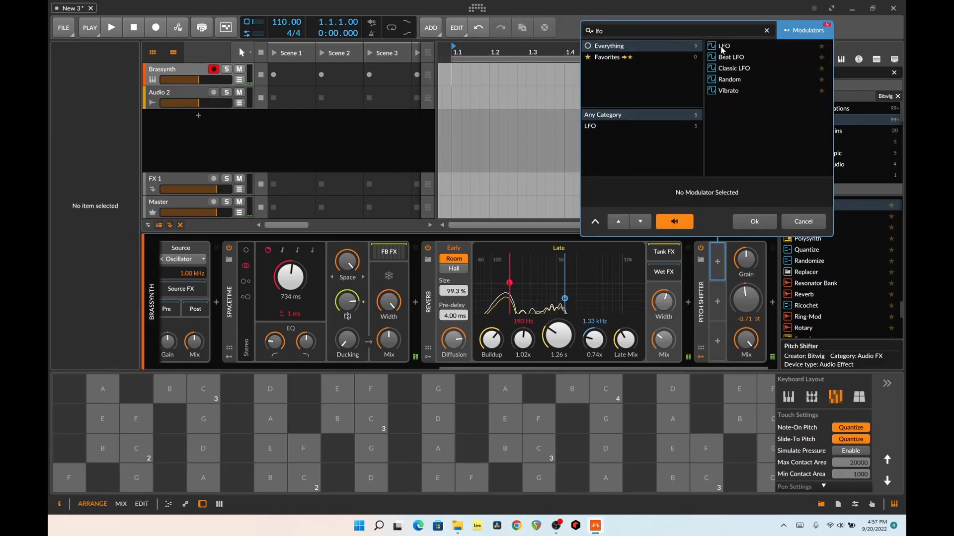
double_click(722, 49)
left_click_drag(768, 298, 768, 316)
left_click(731, 276)
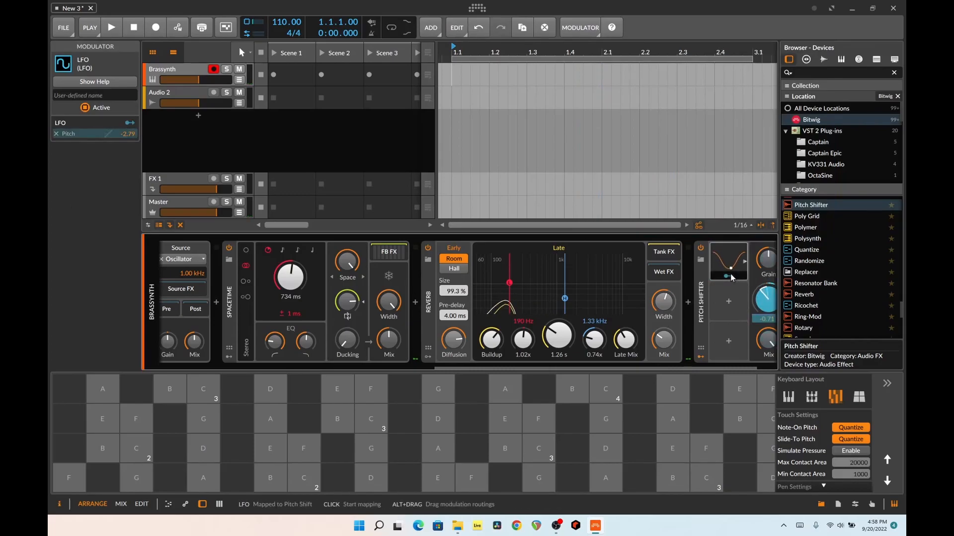
left_click(278, 477)
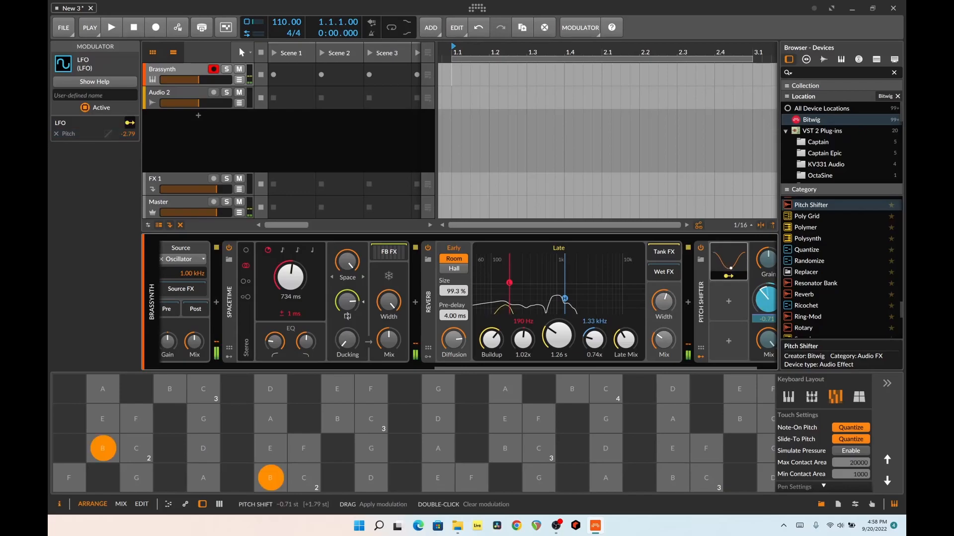
left_click(736, 279)
Set the Pitch Shifter's pitch to 0.10 st and expand its LFO to set the rate to 6.97 Hz
left_click_drag(753, 287, 765, 298)
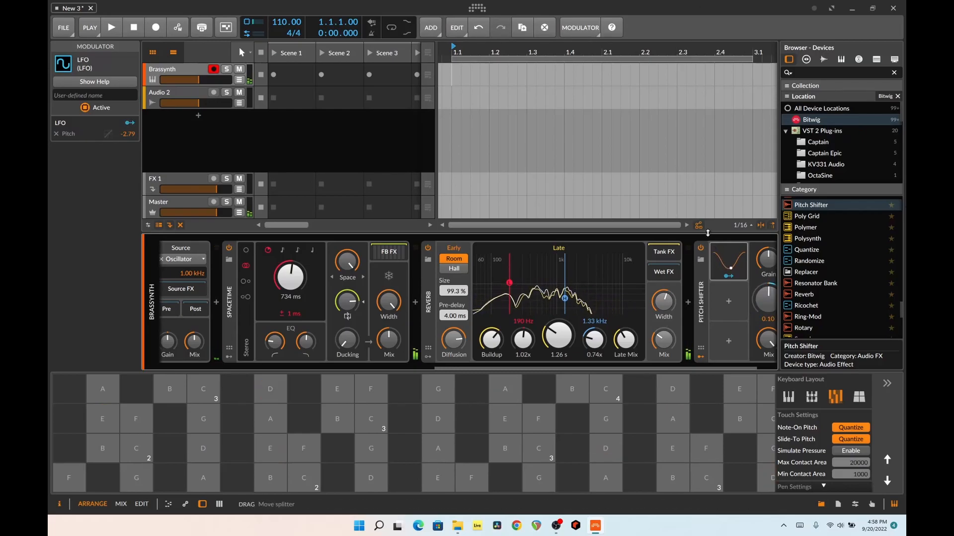
left_click(744, 262)
left_click_drag(701, 368, 766, 368)
mouse_move(646, 269)
left_mouse_down()
mouse_move(645, 251)
mouse_move(646, 272)
left_mouse_up()
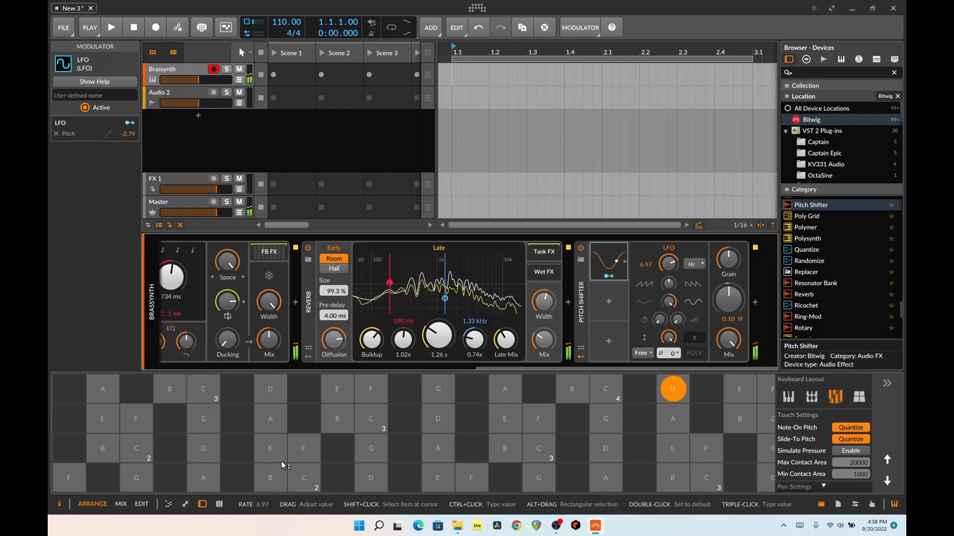
Add a Steps modulator to the Pitch Shifter, map it to the LFO's rate with an amount of +103, and audition some notes
left_click(609, 302)
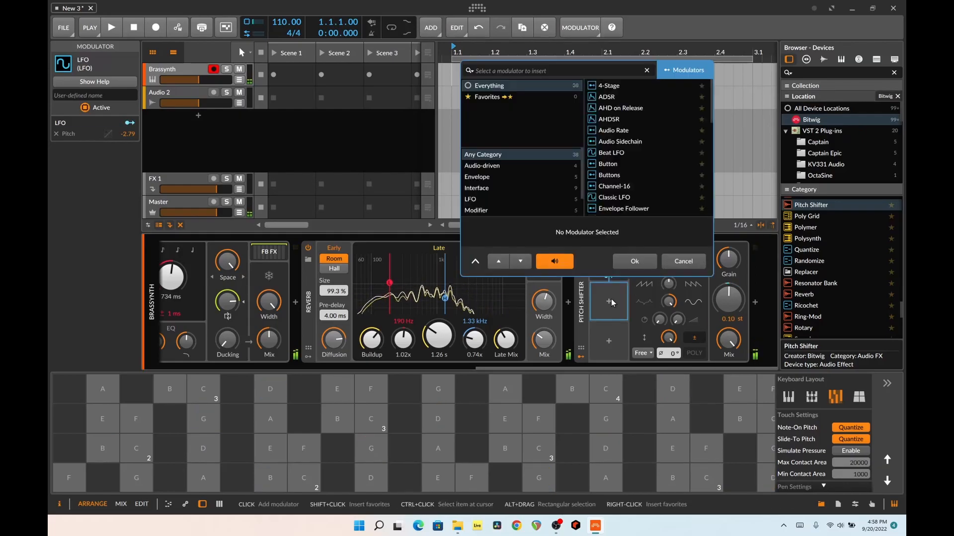
type("ste")
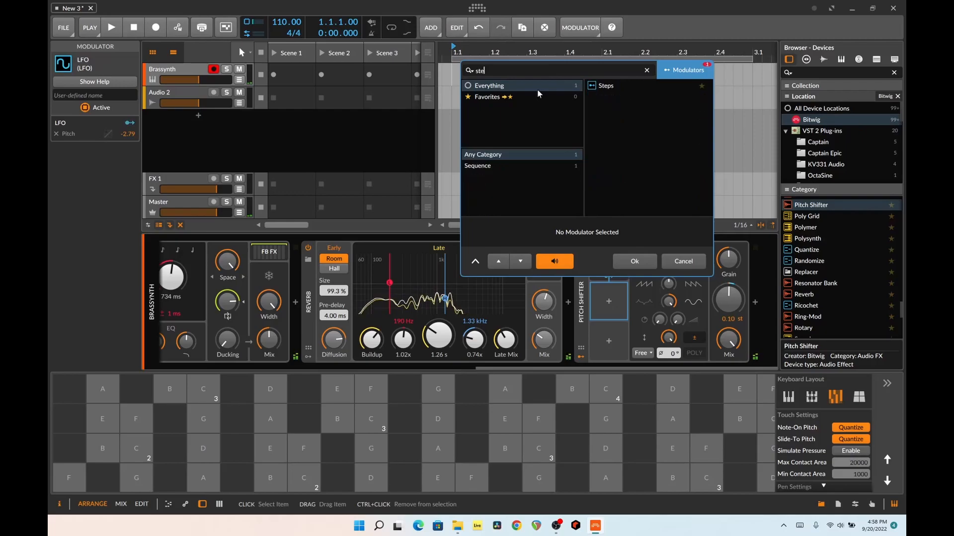
double_click(608, 87)
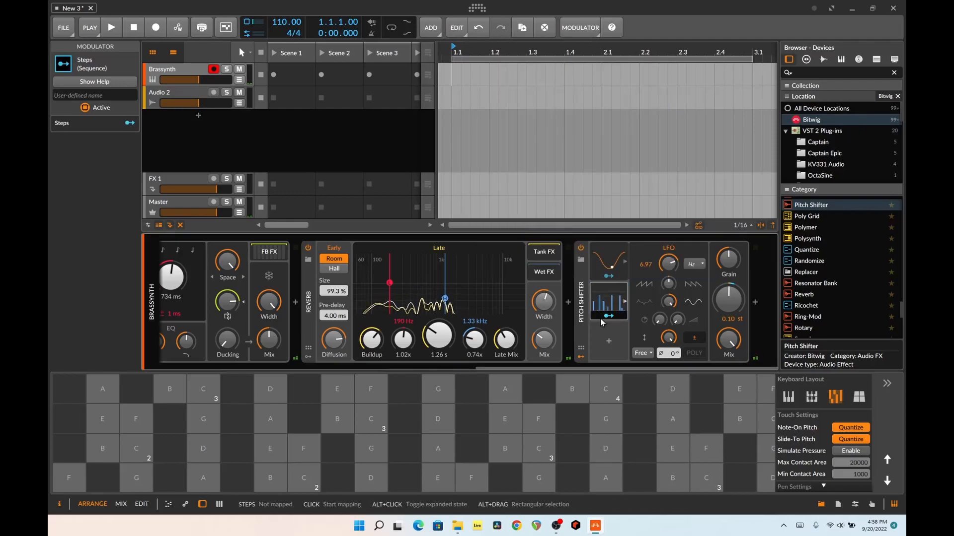
left_click(606, 318)
left_click_drag(668, 263, 669, 255)
left_click(103, 449)
left_click(271, 478)
left_click(372, 449)
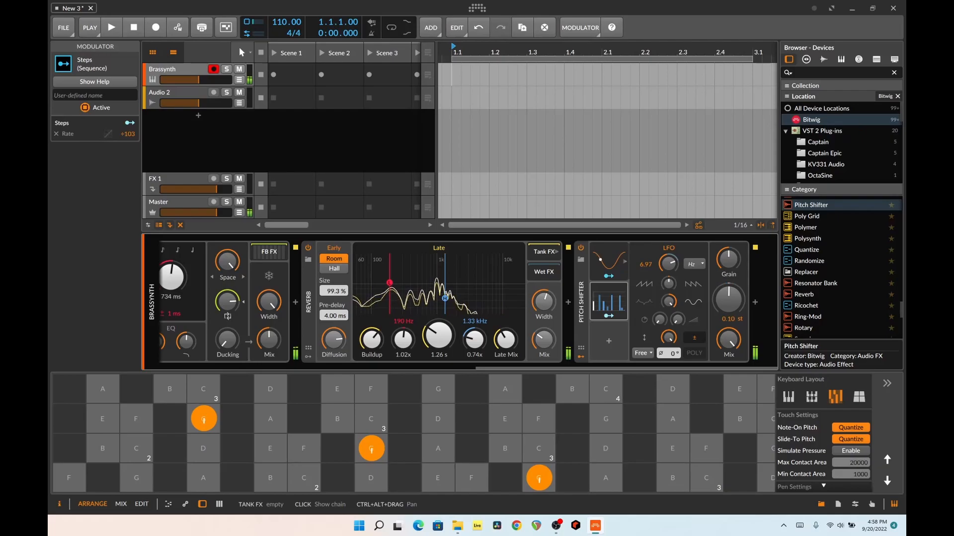
Expand the Steps modulator and switch its timing mode to Free running
left_click(624, 302)
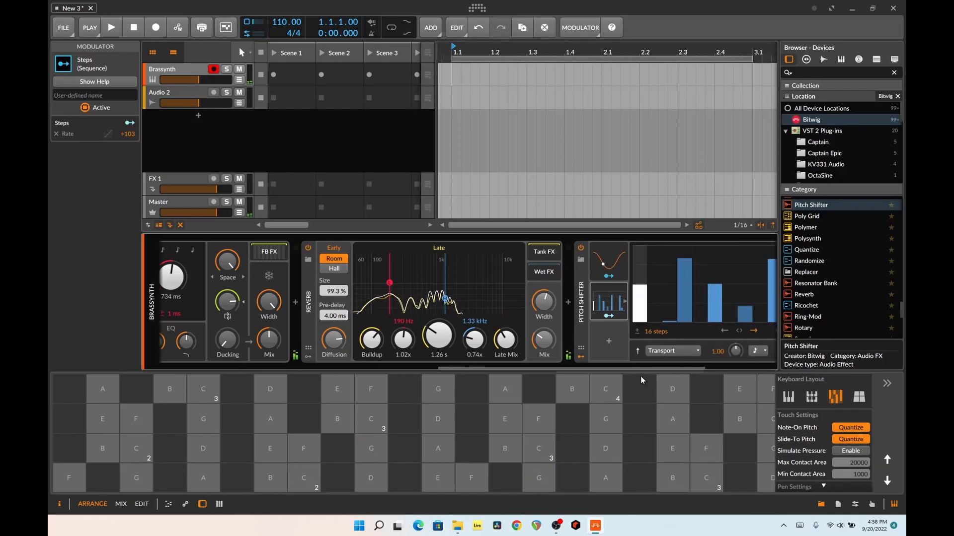
left_click(658, 354)
left_click(673, 393)
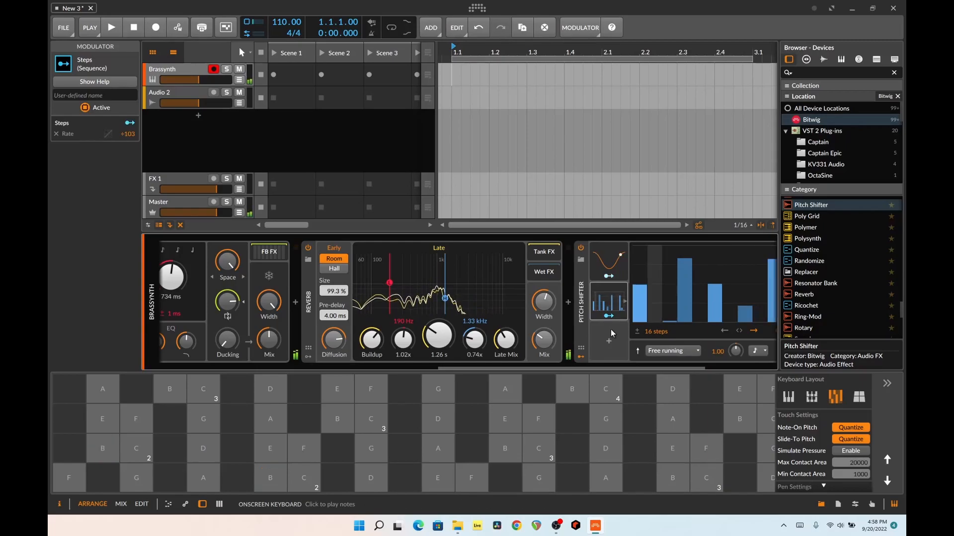
Add a Chain container to the Brassynth track and arrange it directly after the Brassynth device
left_click_drag(605, 368, 331, 367)
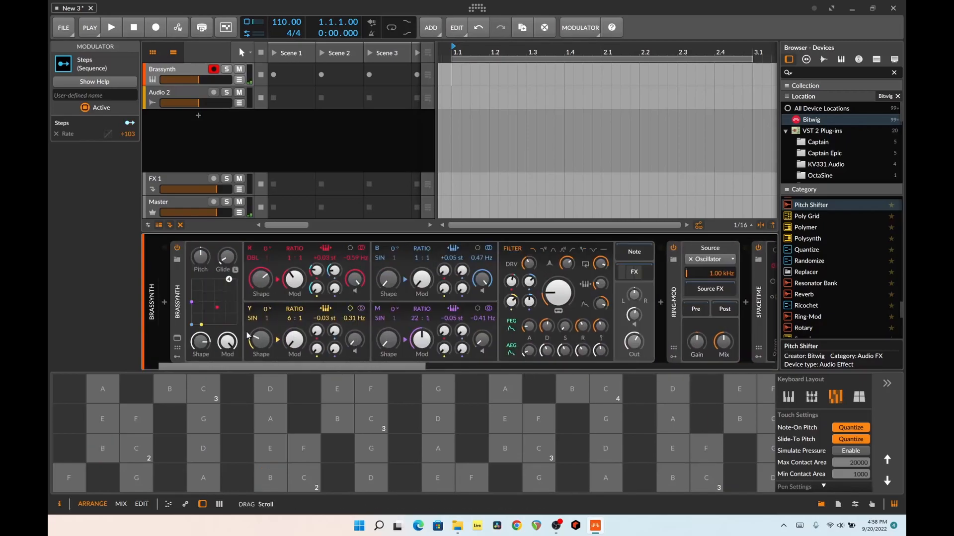
left_click(884, 74)
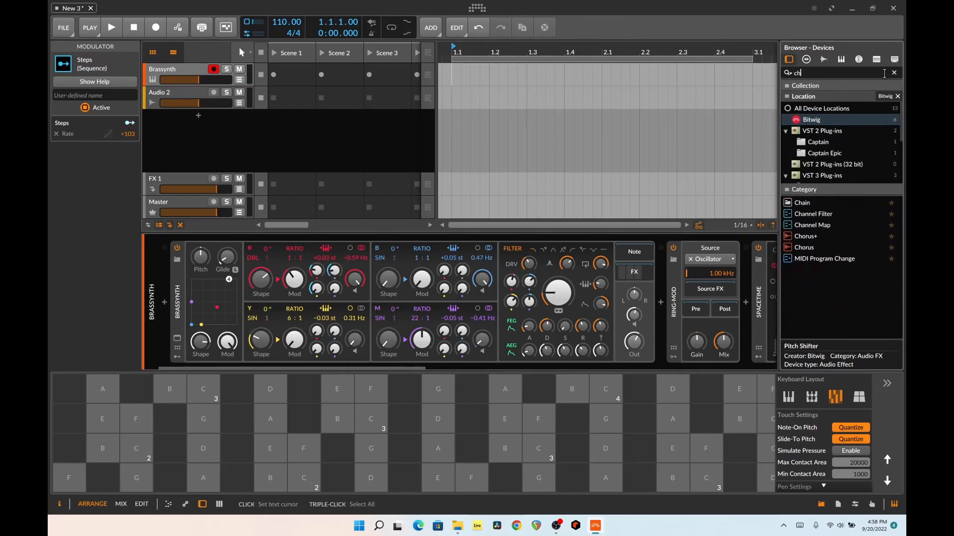
left_click_drag(797, 209, 164, 325)
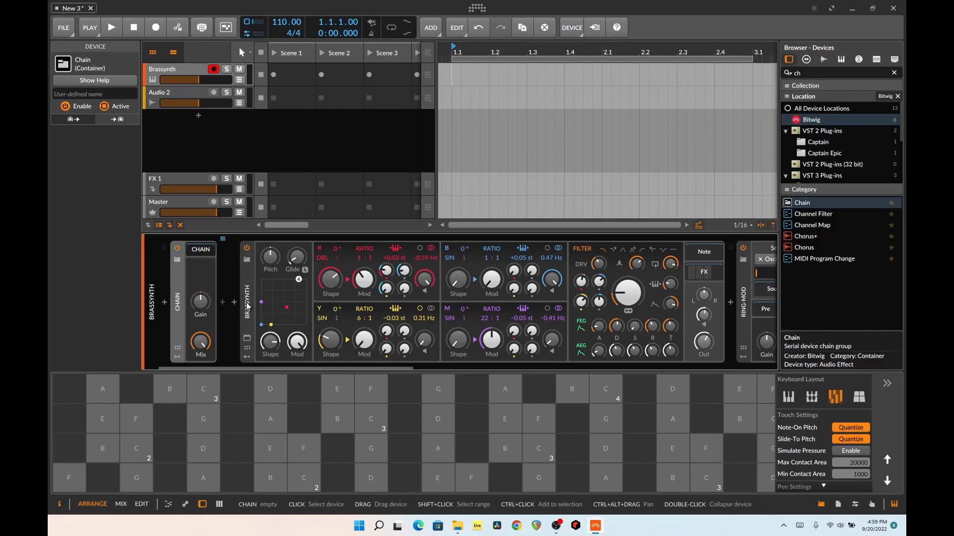
left_click_drag(247, 305, 166, 302)
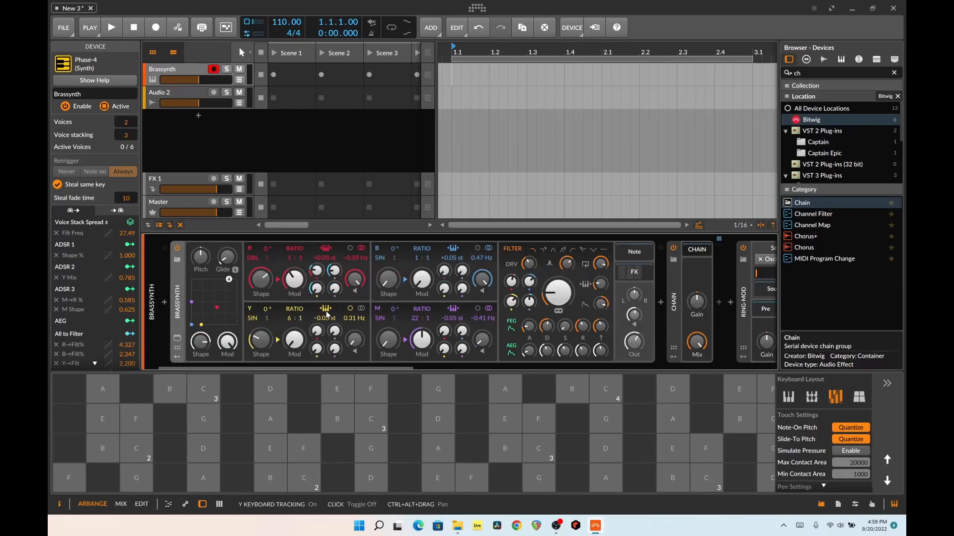
Move Ring-Mod, Spacetime, Reverb and Pitch Shifter into the Chain container, keeping their order
left_click_drag(370, 366, 488, 368)
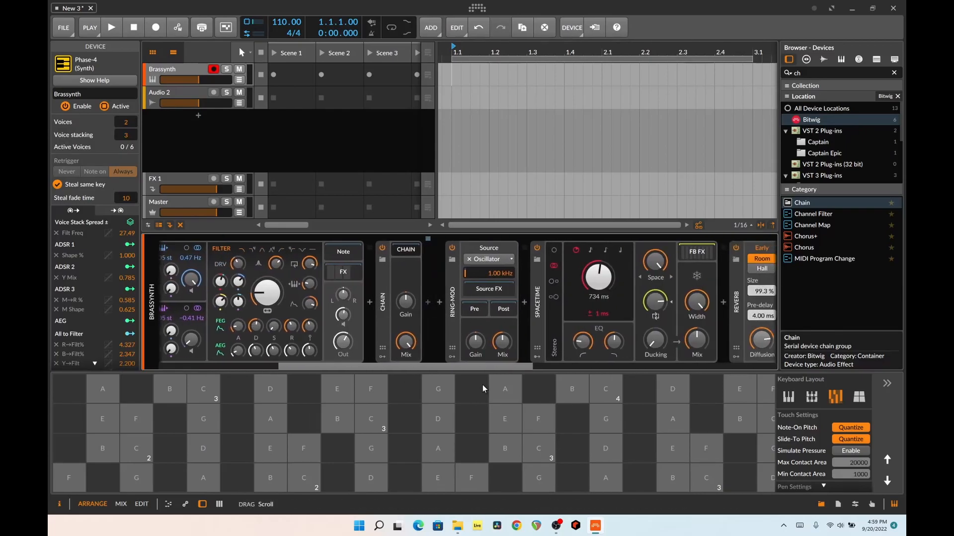
left_click_drag(454, 294, 428, 296)
left_click_drag(539, 295, 514, 296)
left_click(736, 311)
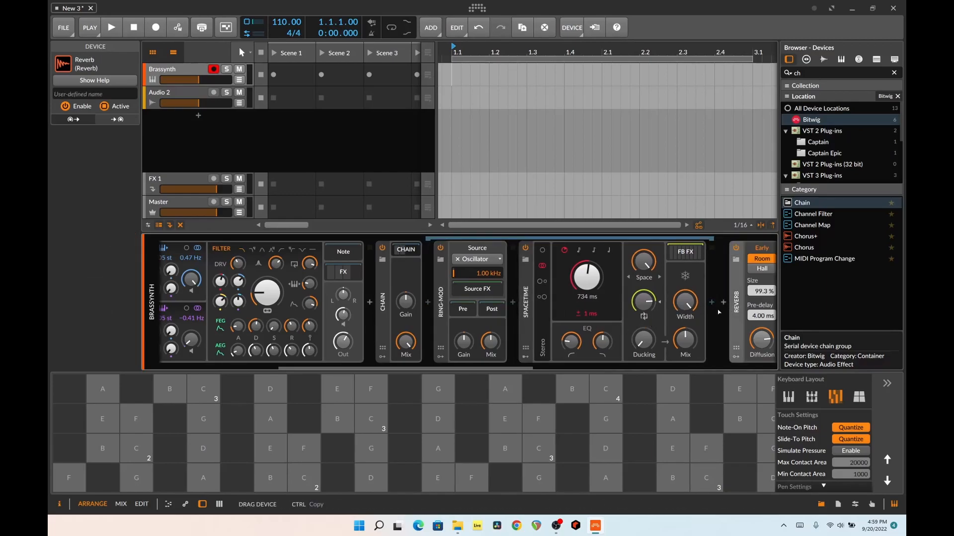
left_click_drag(529, 367, 589, 366)
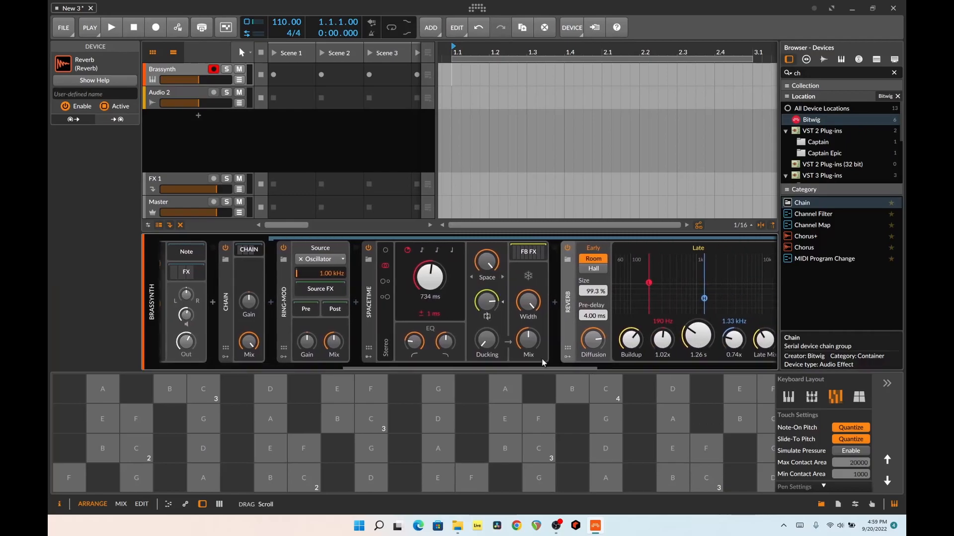
left_click(252, 252)
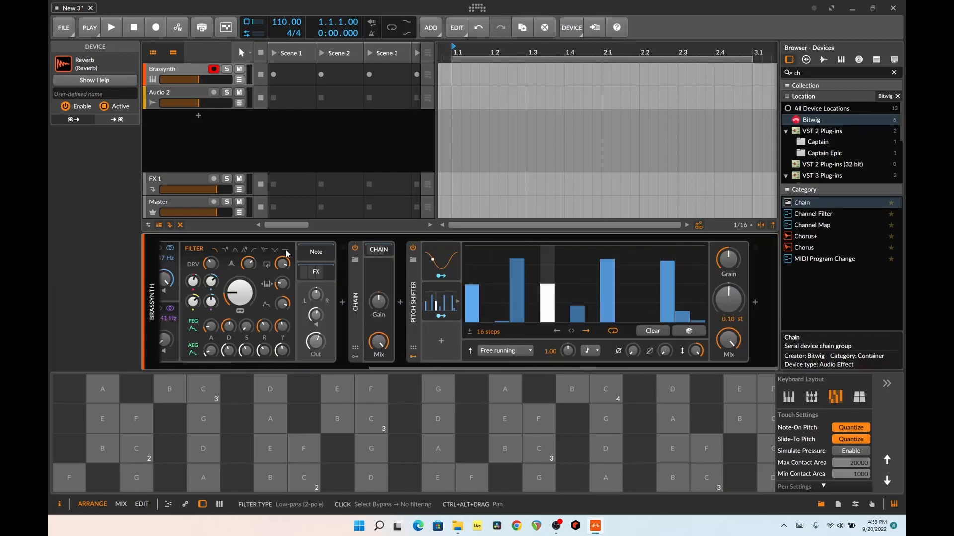
left_click(375, 250)
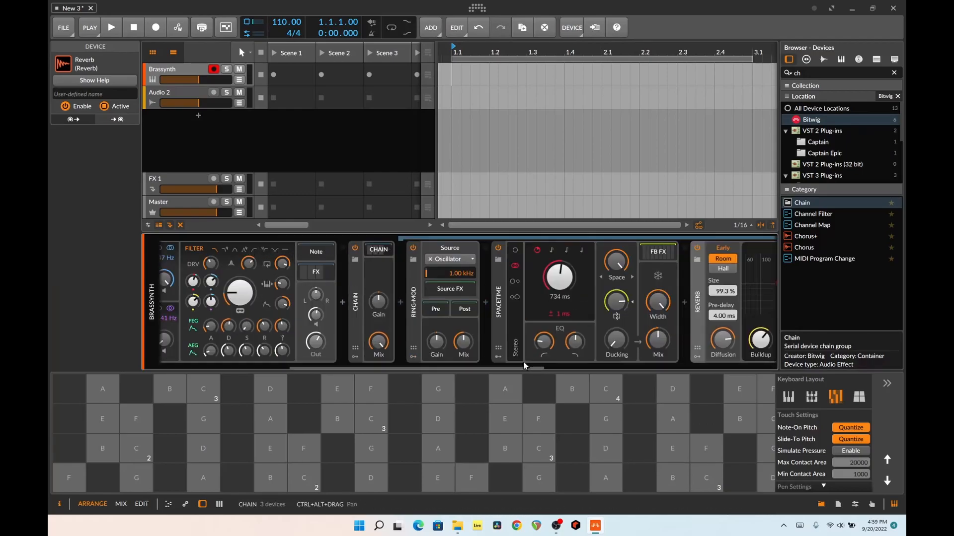
left_click_drag(523, 365, 667, 366)
left_click_drag(631, 306, 606, 314)
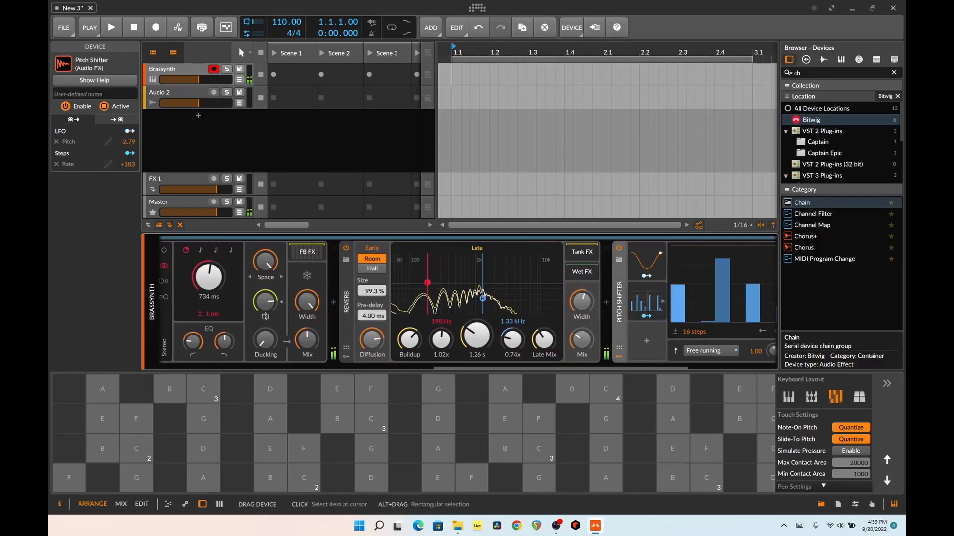
Hide the effects nested in the Chain container and show them again
left_click_drag(637, 367, 442, 356)
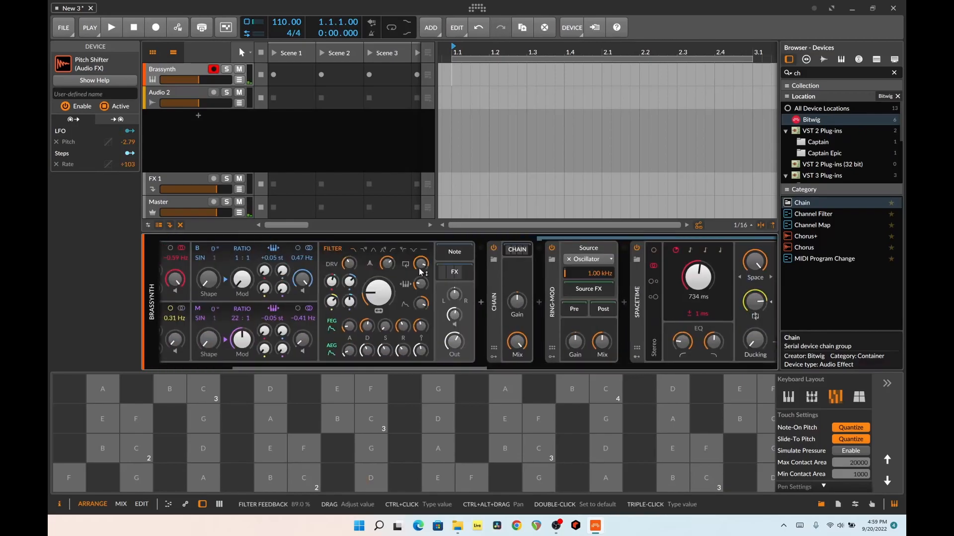
left_click(508, 250)
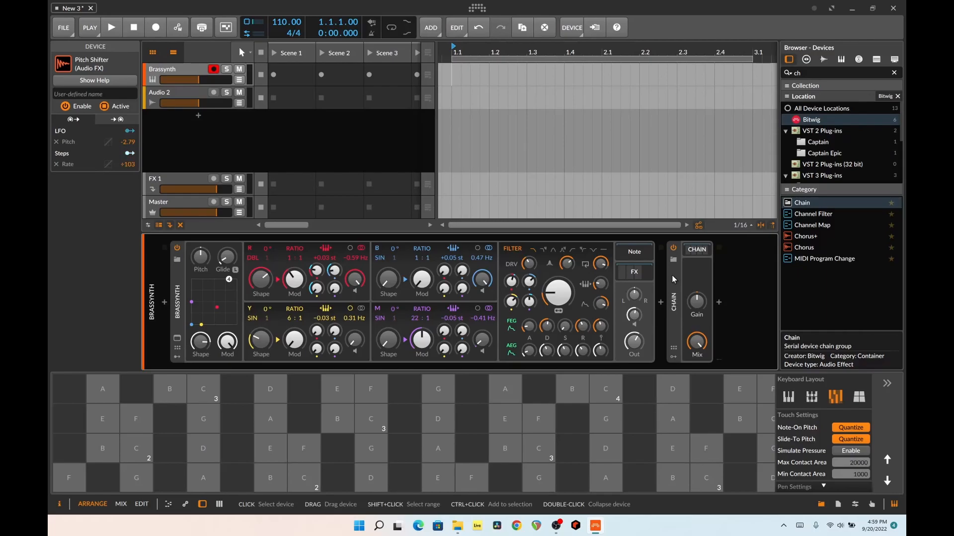
left_click(683, 252)
Start saving the Chain container as a library preset and name it WonkeyDelayedReveb
right_click(674, 287)
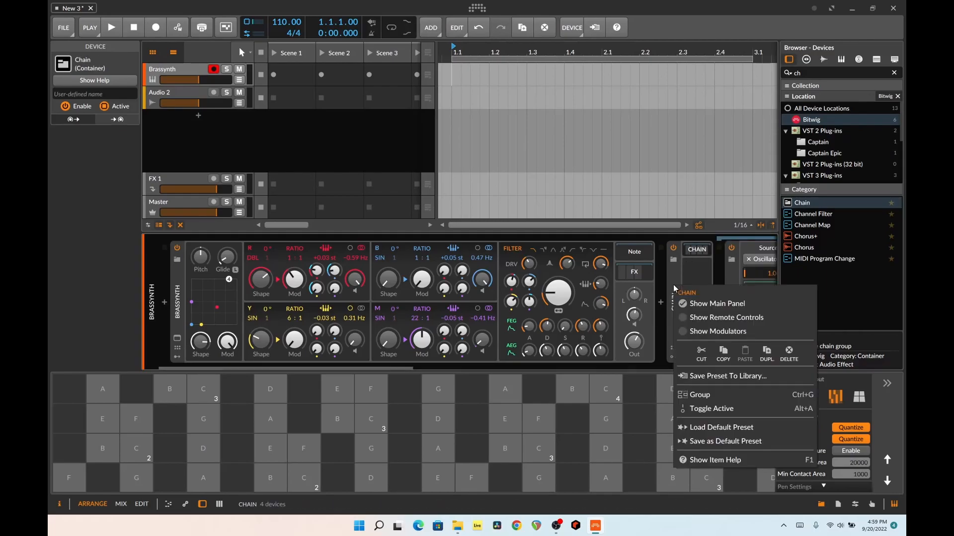
left_click(725, 376)
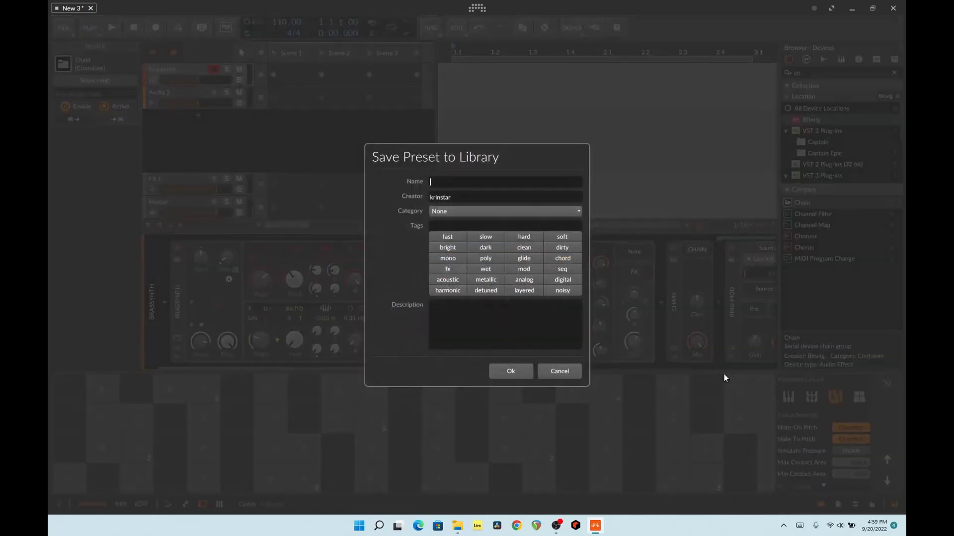
type("Wonkey")
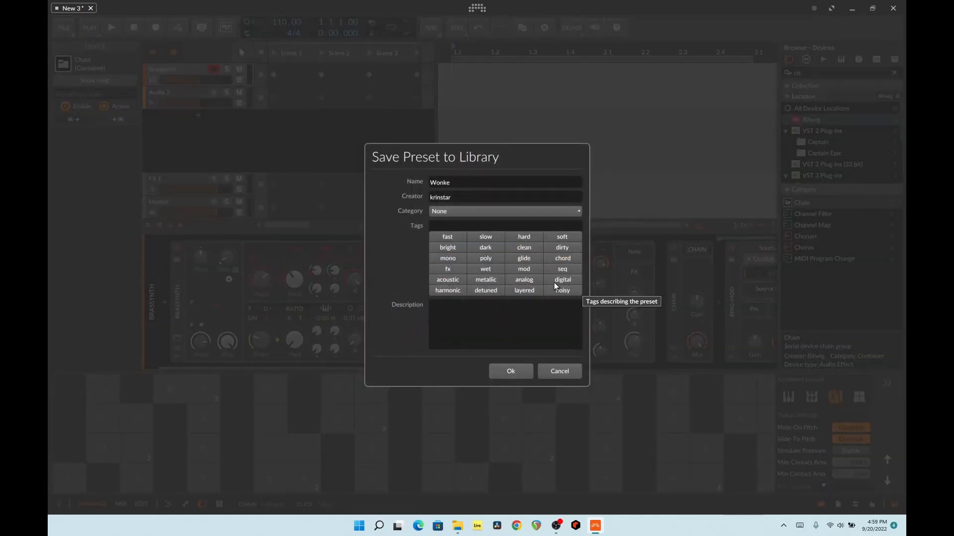
key("BackSpace")
key("BackSpace")
type("y")
key("BackSpace")
type("eyDelayedReveb")
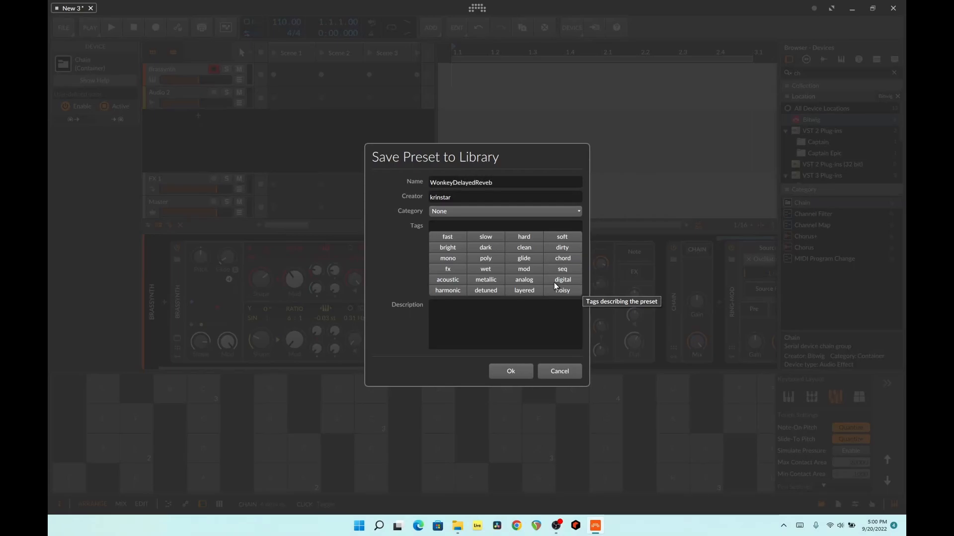
Tag the preset fx, describe it as "Something wobbly/Wonkerz" and assign it to the FX category
left_click(449, 270)
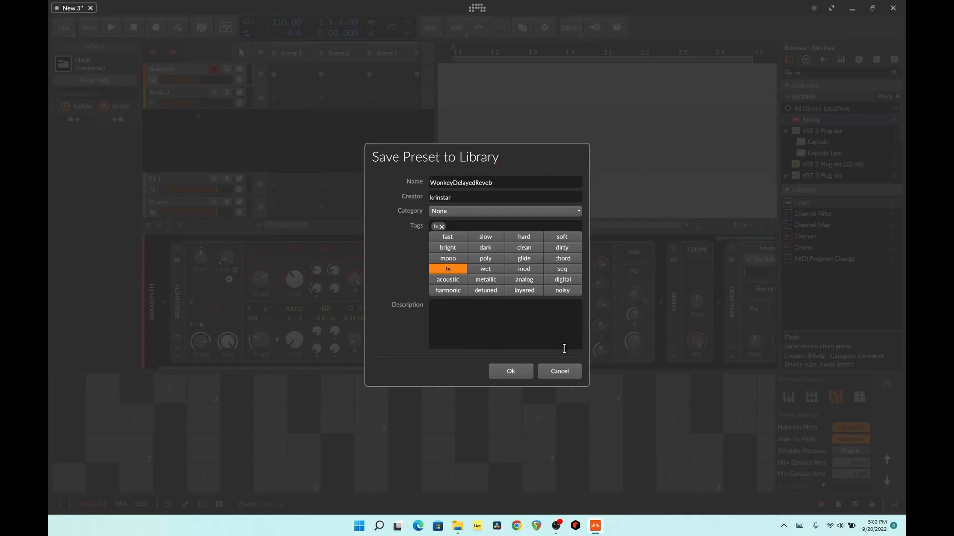
left_click(523, 330)
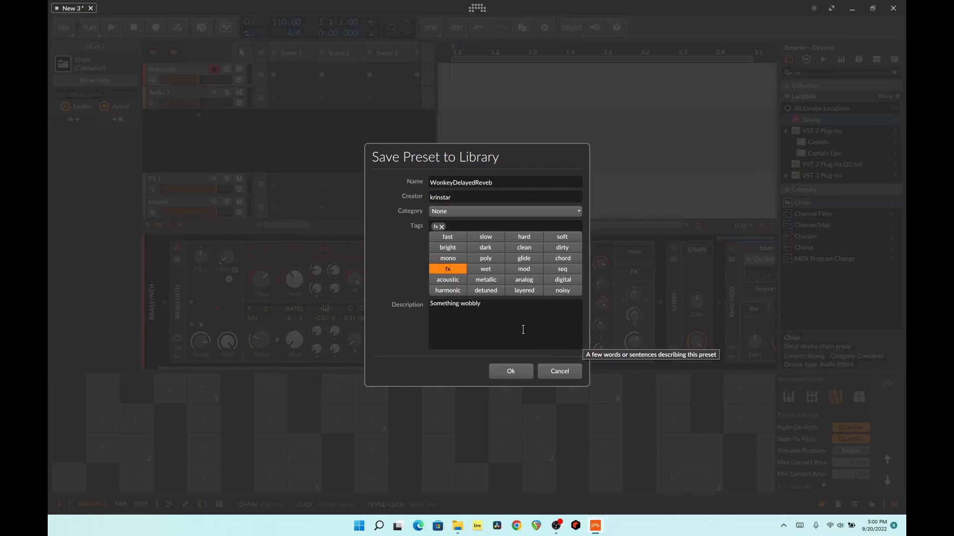
type("Something wobbly/Wonke")
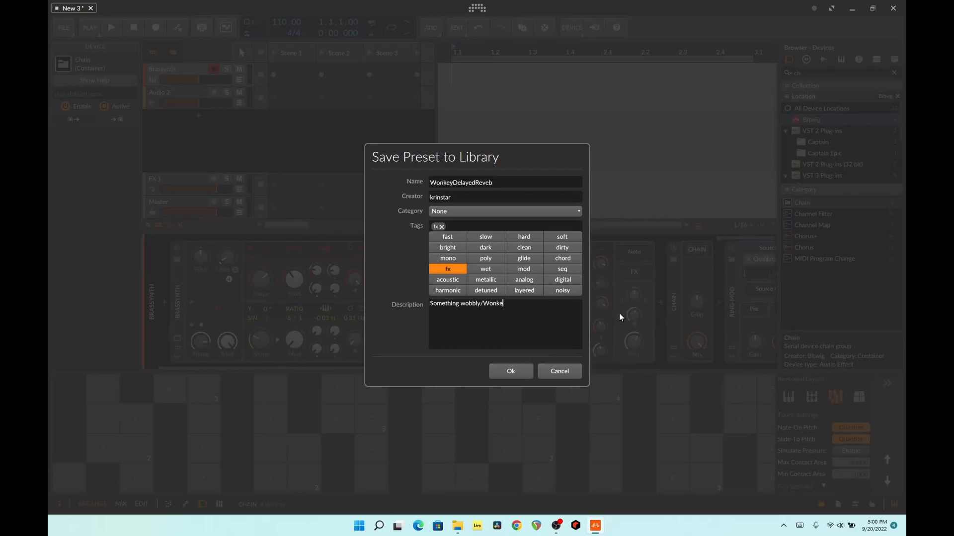
type("yers")
left_click(522, 212)
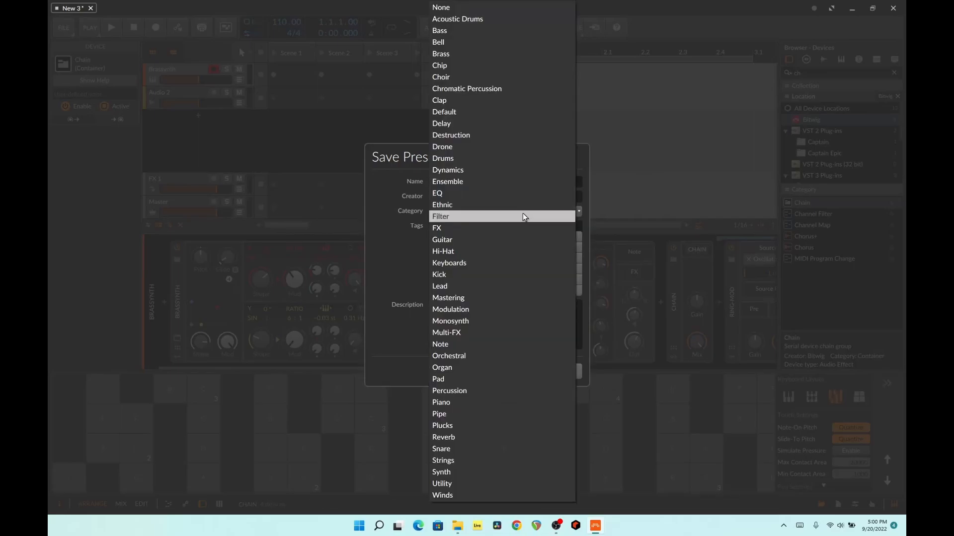
left_click(486, 229)
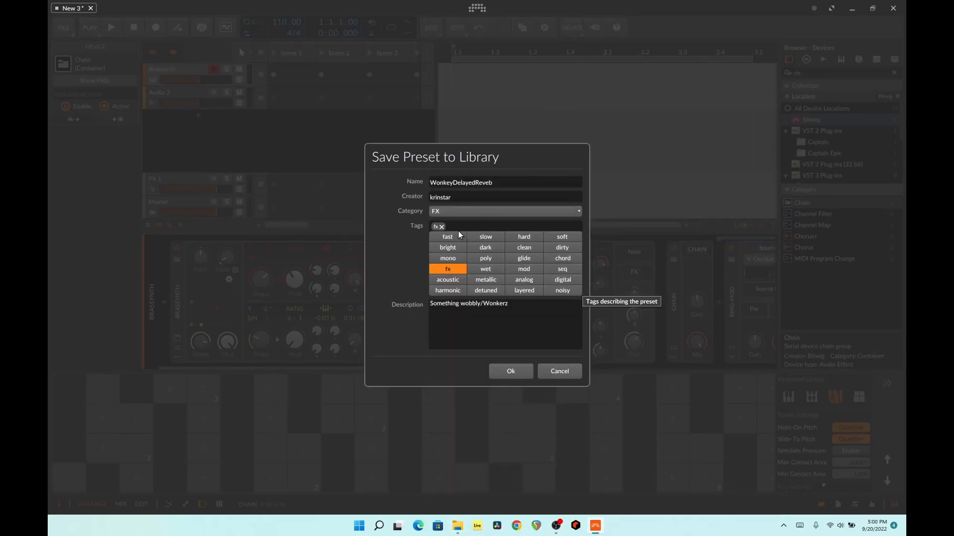
Add the slow and digital tags to the WonkeyDelayedReveb preset and save it to the library
left_click(489, 235)
left_click(565, 281)
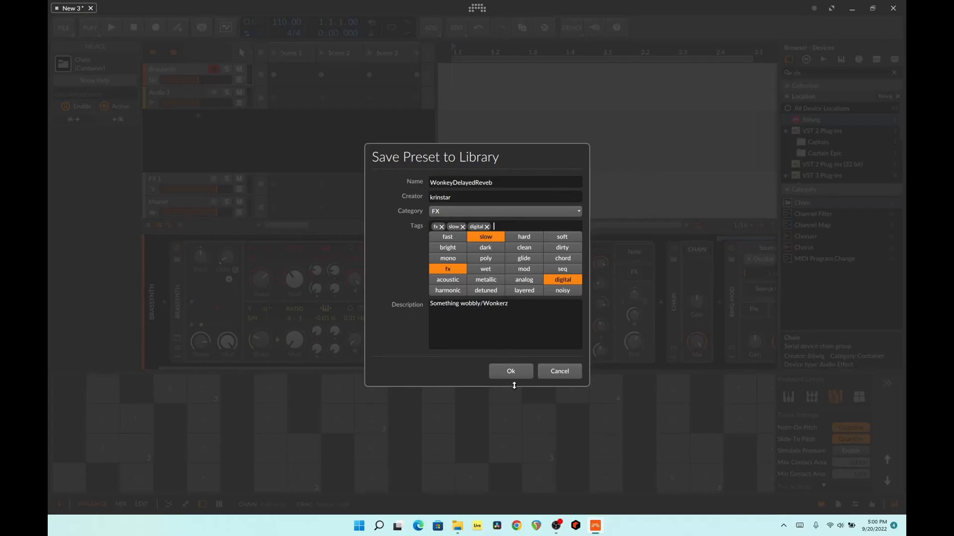
left_click(514, 374)
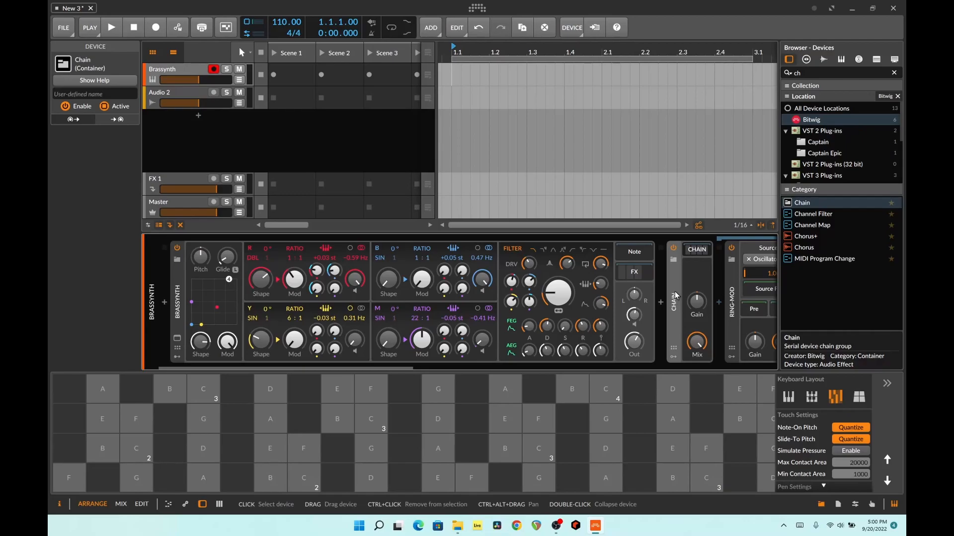
Delete the Chain container from the track and browse the presets available for insertion after the Brassynth device
key("Delete")
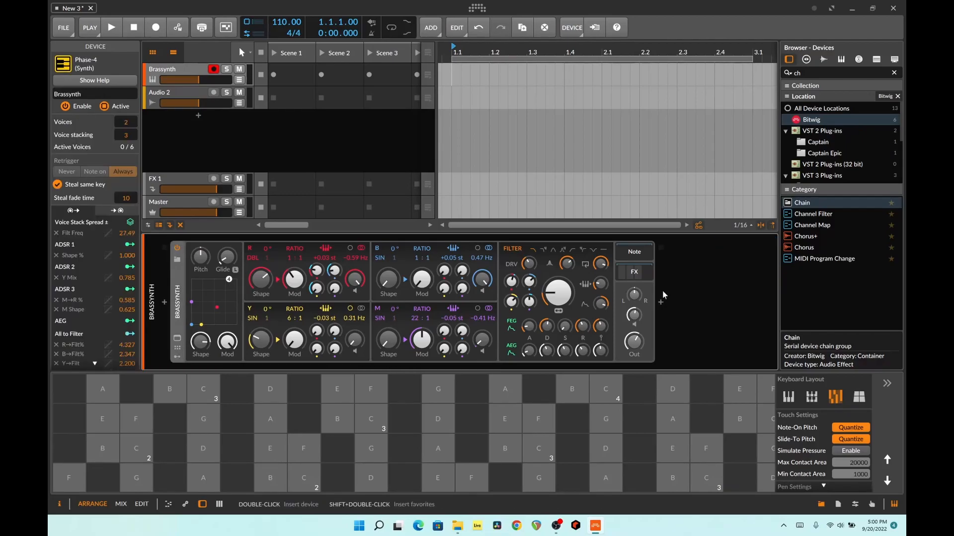
left_click(661, 302)
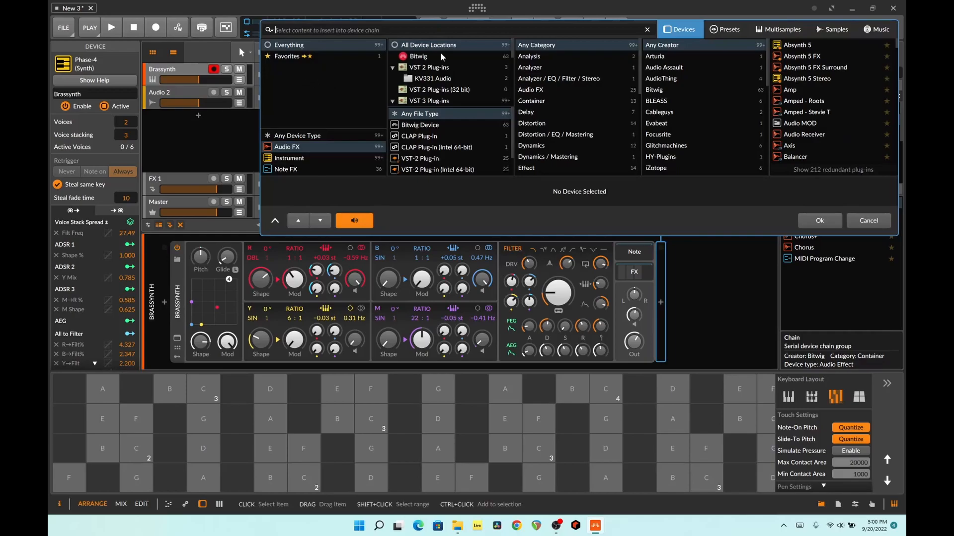
left_click(721, 31)
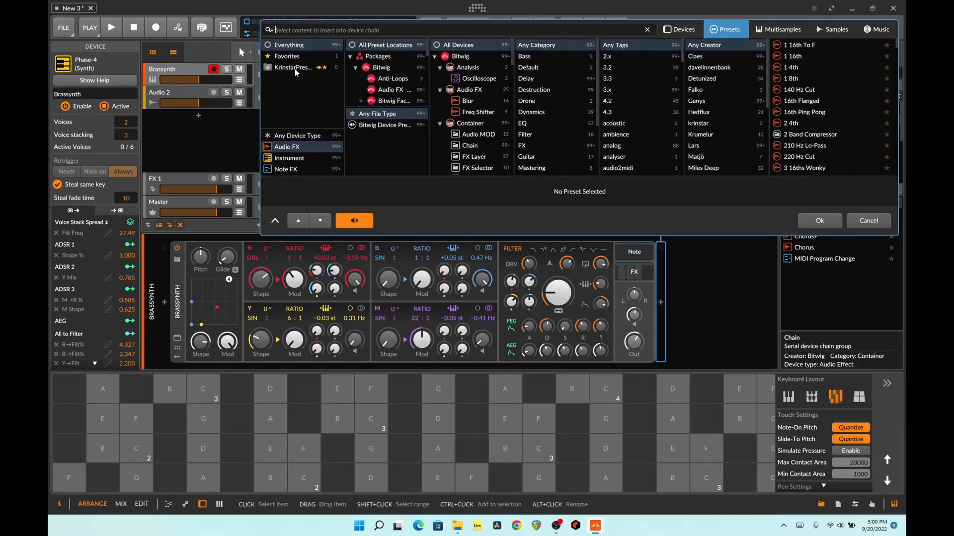
scroll(720, 107, "down", 5)
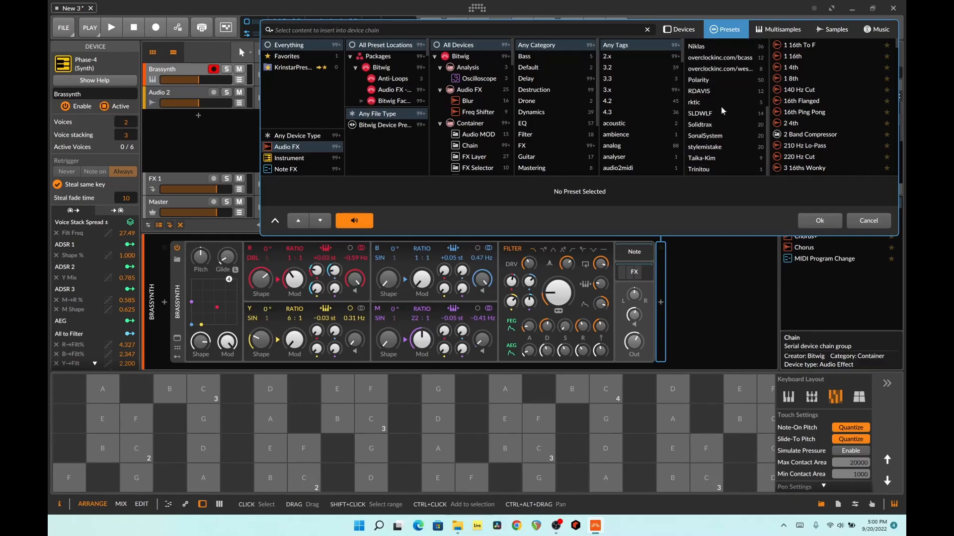
scroll(737, 118, "up", 5)
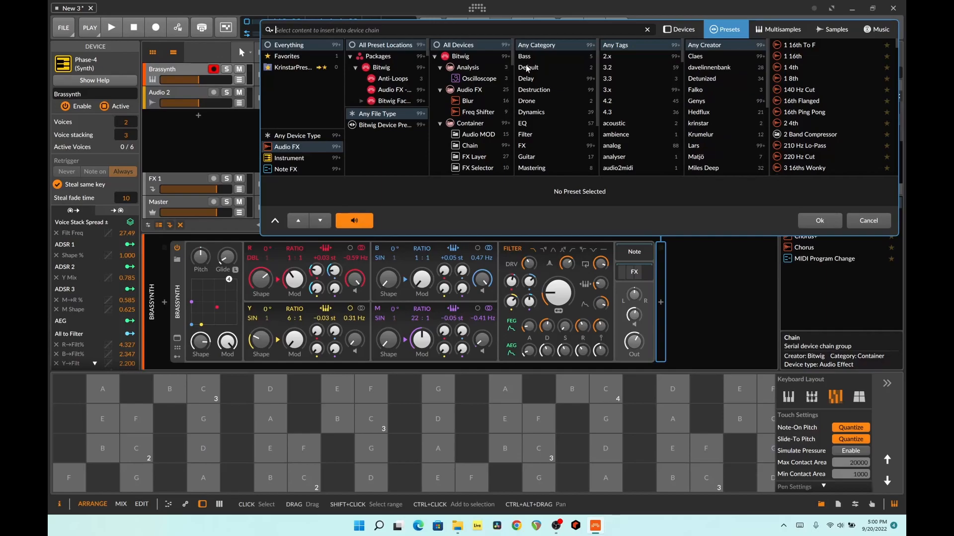
scroll(407, 81, "down", 5)
scroll(407, 82, "up", 5)
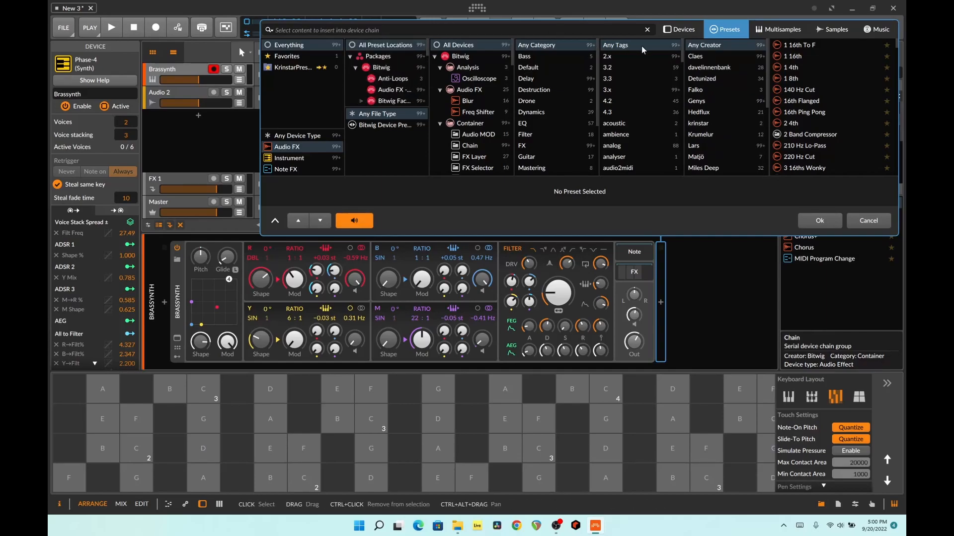
Search the presets for "won" and select WonkeyDelayedReveb to load it after the Brassynth device
type("w")
key("BackSpace")
type("won")
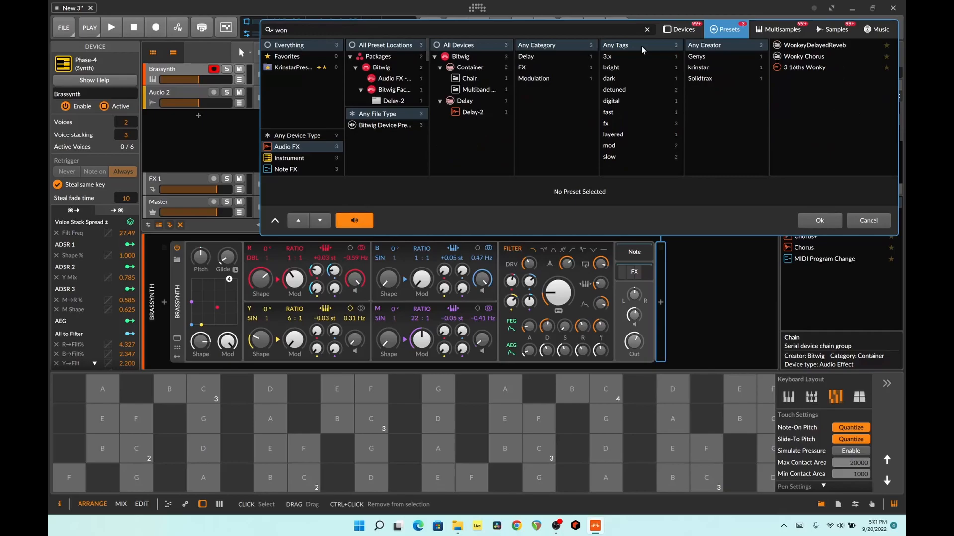
left_click(806, 45)
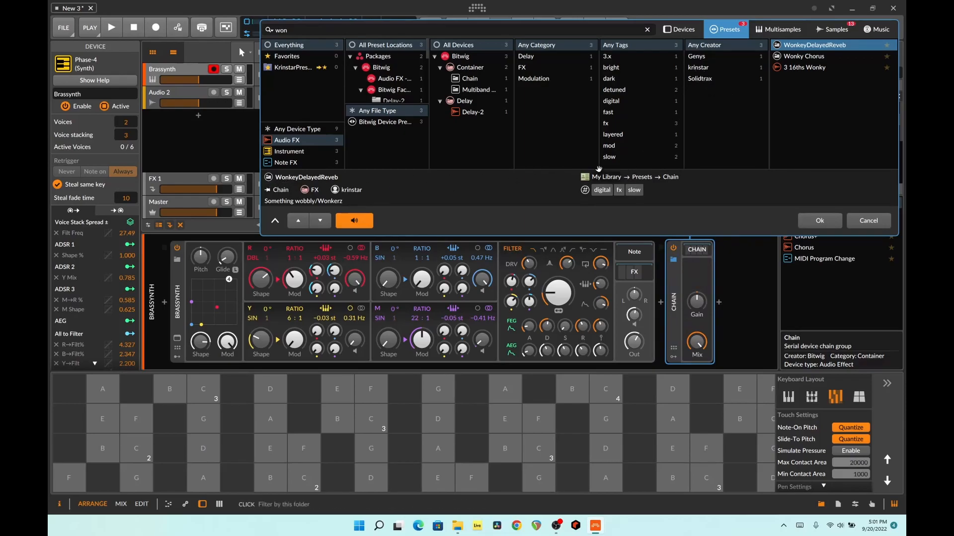
Clear the preset search, include any device type and filter the presets by your own creator name
left_click(645, 29)
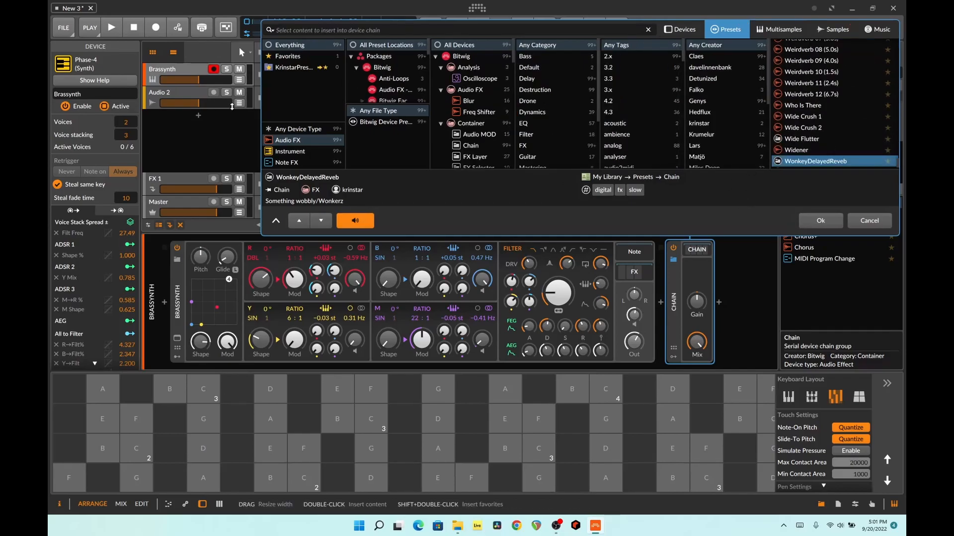
left_click(304, 128)
scroll(721, 95, "down", 5)
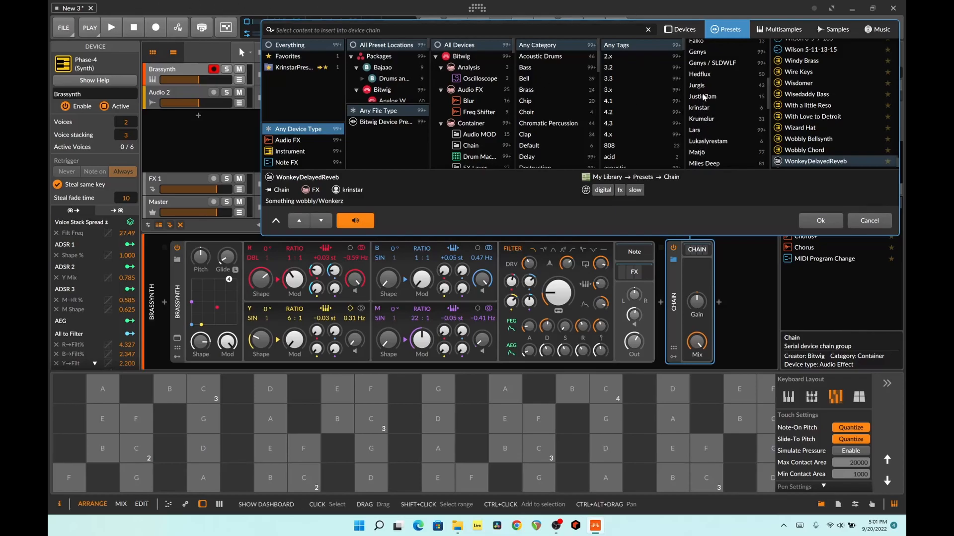
left_click(706, 108)
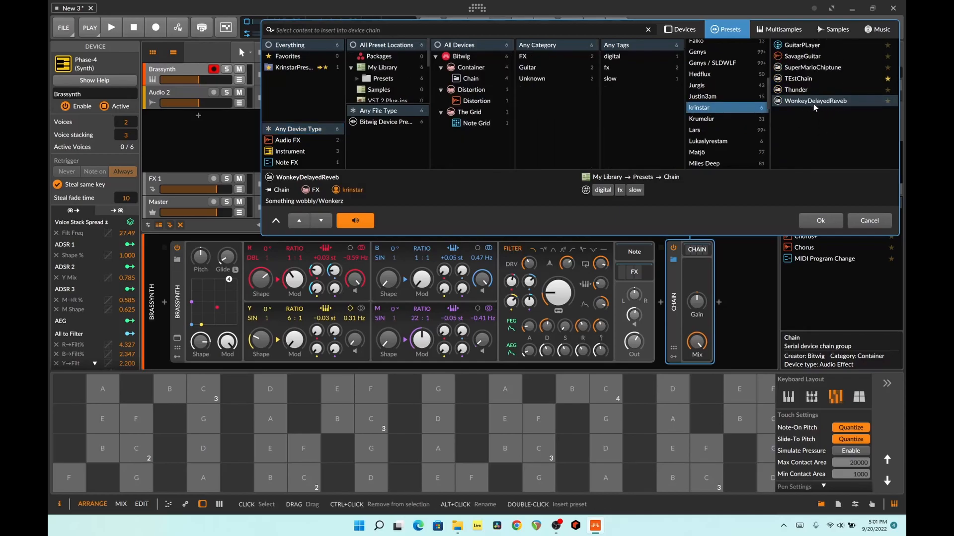
Add WonkeyDelayedReveb to the custom preset collection and insert it on the track from that collection
left_click_drag(813, 104, 590, 141)
left_click_drag(305, 77, 299, 67)
right_click(301, 94)
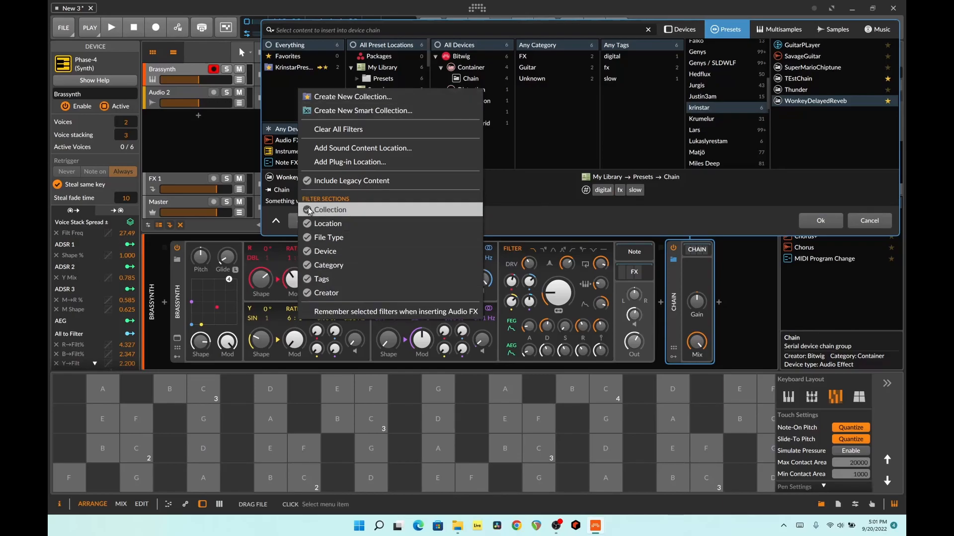
left_click(289, 106)
left_click(292, 68)
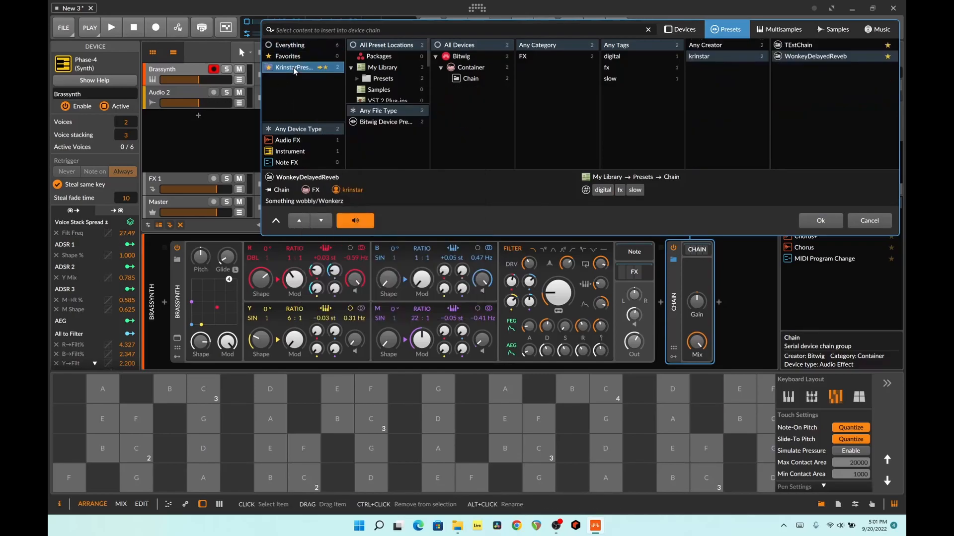
double_click(834, 55)
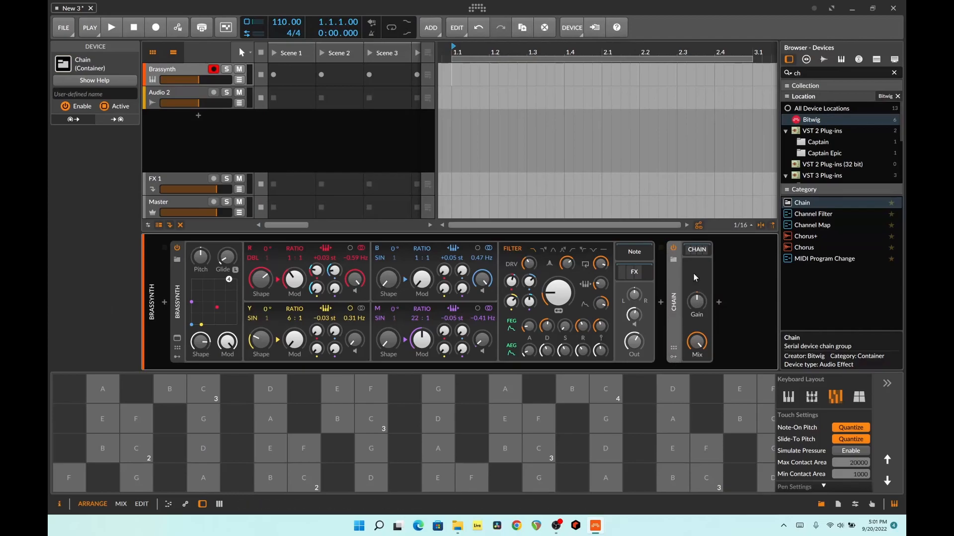
Play D and B notes to audition the Brassynth through the effects in the reloaded Chain
left_click_drag(448, 368, 678, 374)
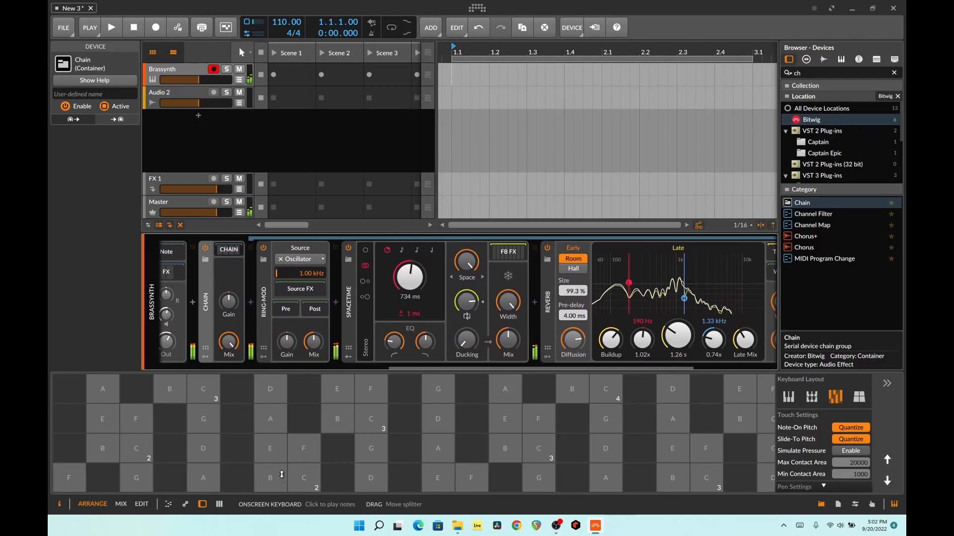
left_click(371, 478)
left_click(271, 478)
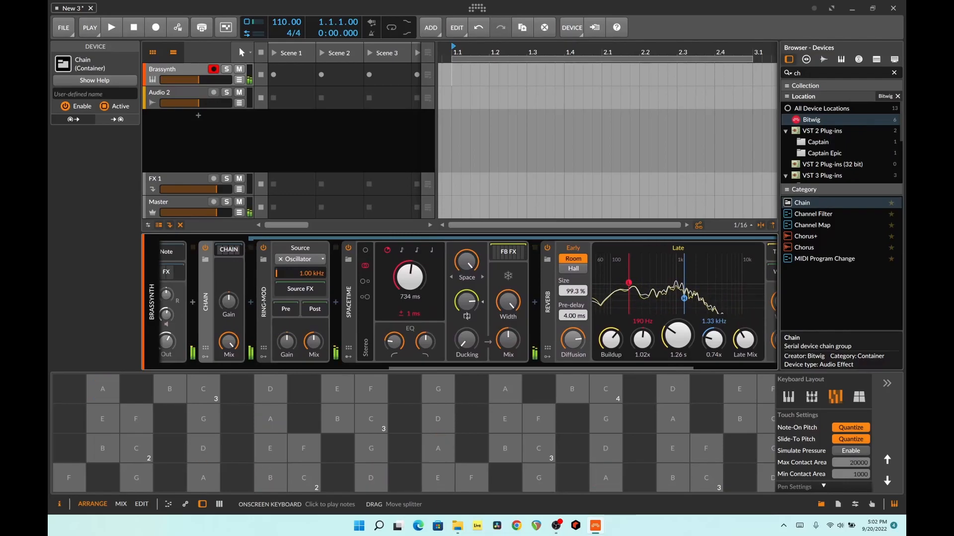
Remove the Brassynth device and the Chain container from the instrument track, inserting nothing in their place
left_click_drag(628, 367, 352, 371)
left_click(660, 302)
left_click(678, 296)
key("Delete")
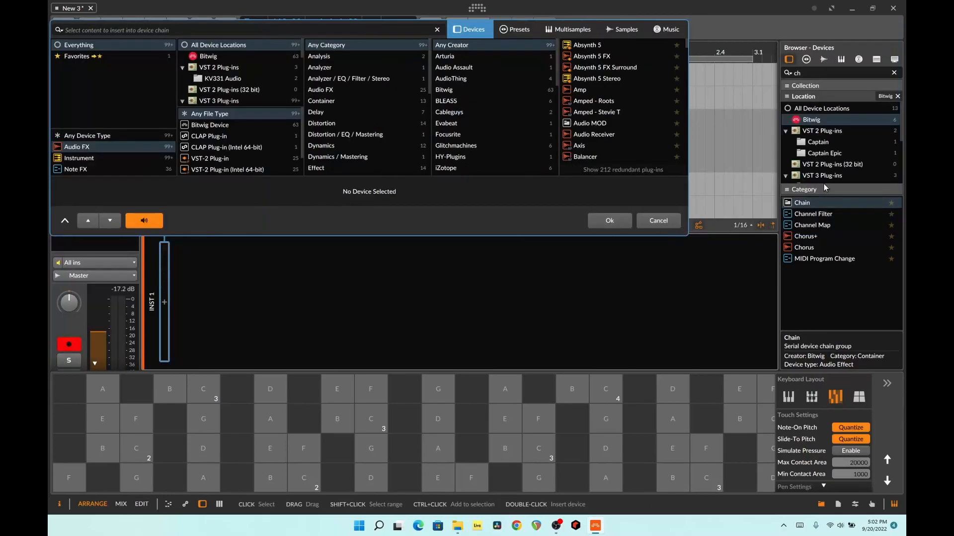
left_click(665, 220)
Clear the device browser's search and add the FM-4 synth to the empty instrument track
left_click(894, 71)
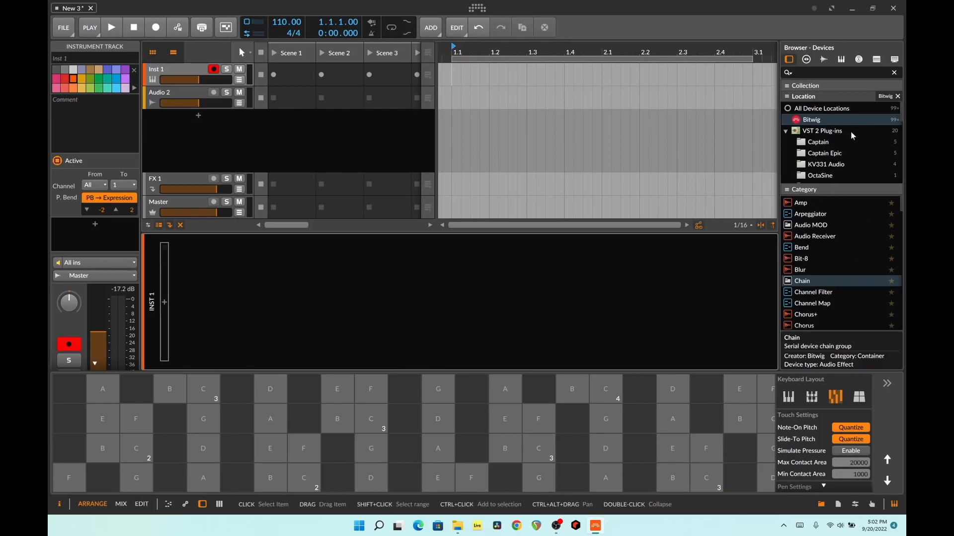
scroll(851, 133, "down", 2)
scroll(859, 234, "down", 1)
scroll(860, 238, "down", 3)
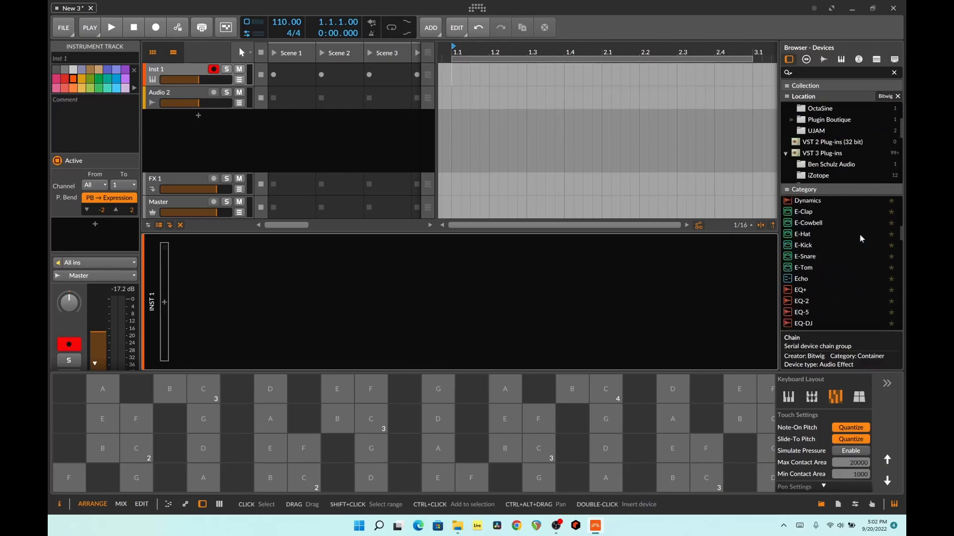
scroll(859, 234, "down", 3)
scroll(859, 234, "up", 1)
scroll(859, 234, "down", 1)
scroll(860, 238, "down", 4)
scroll(859, 238, "up", 6)
left_click_drag(801, 247, 503, 353)
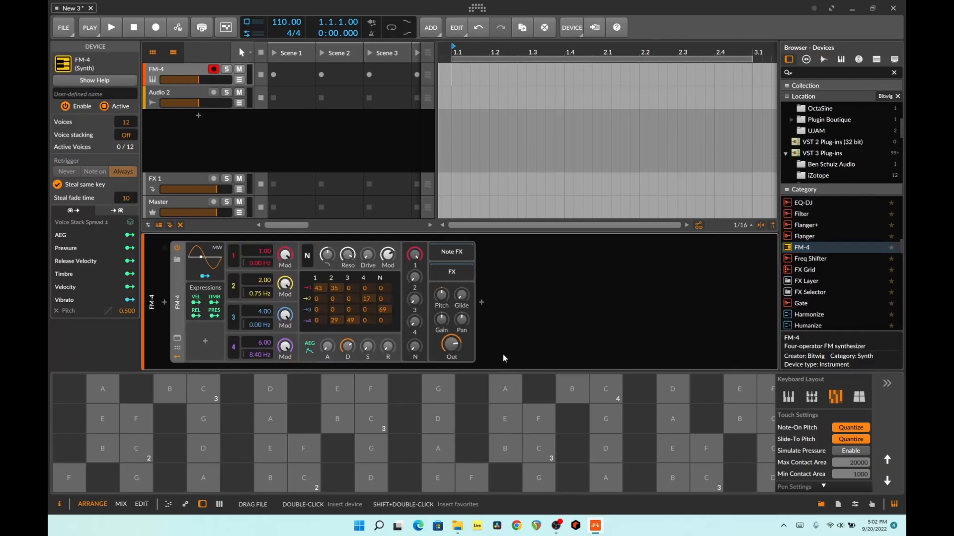
Load the Andromeda Bells preset into the FM-4 synth
left_click(177, 259)
left_click(587, 134)
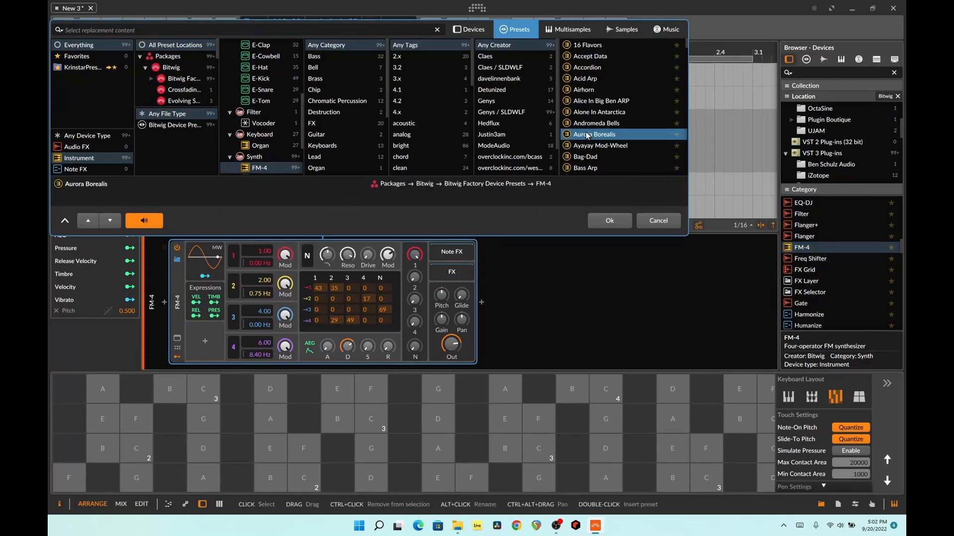
left_click(586, 123)
double_click(586, 123)
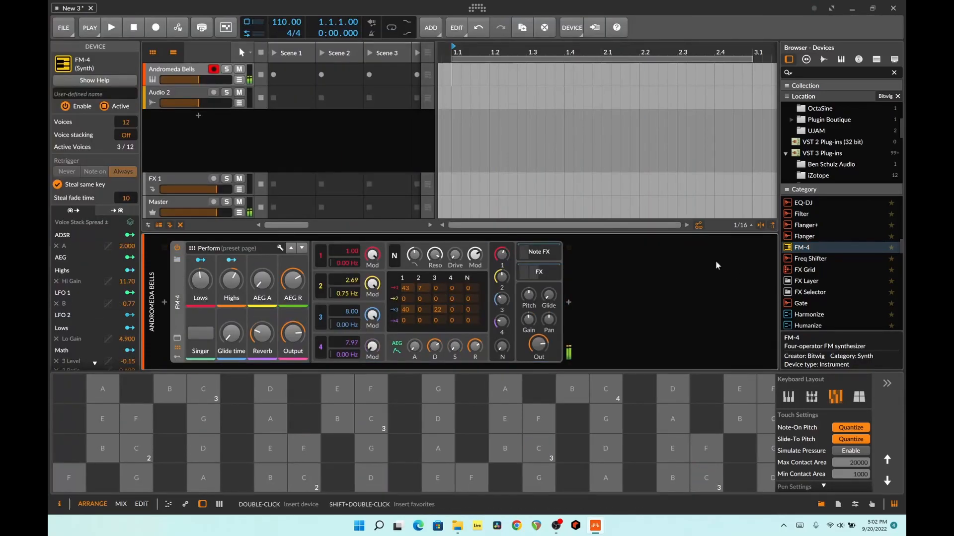
Insert WonkeyDelayedReveb from the custom collection after FM-4 and lower the Chain's Mix to about 56.4%
left_click(569, 302)
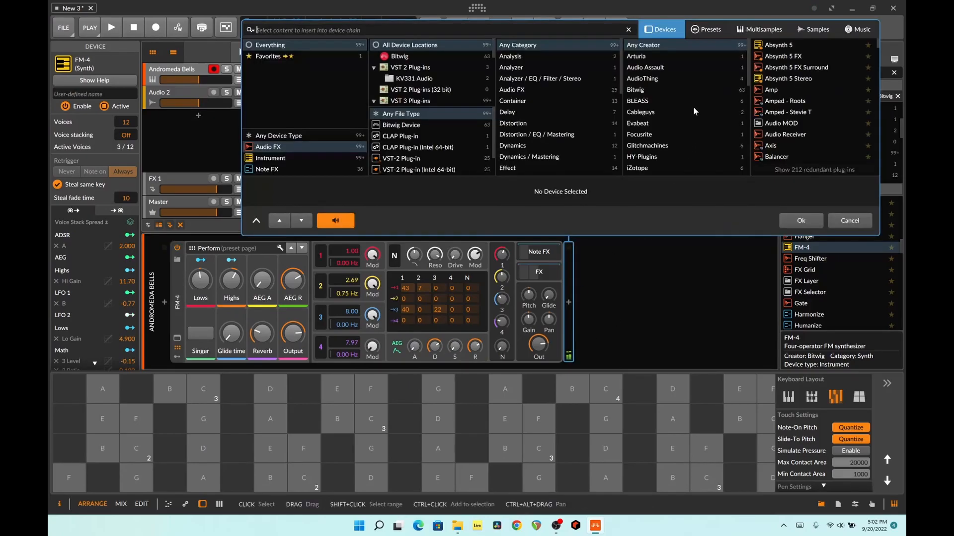
left_click(715, 29)
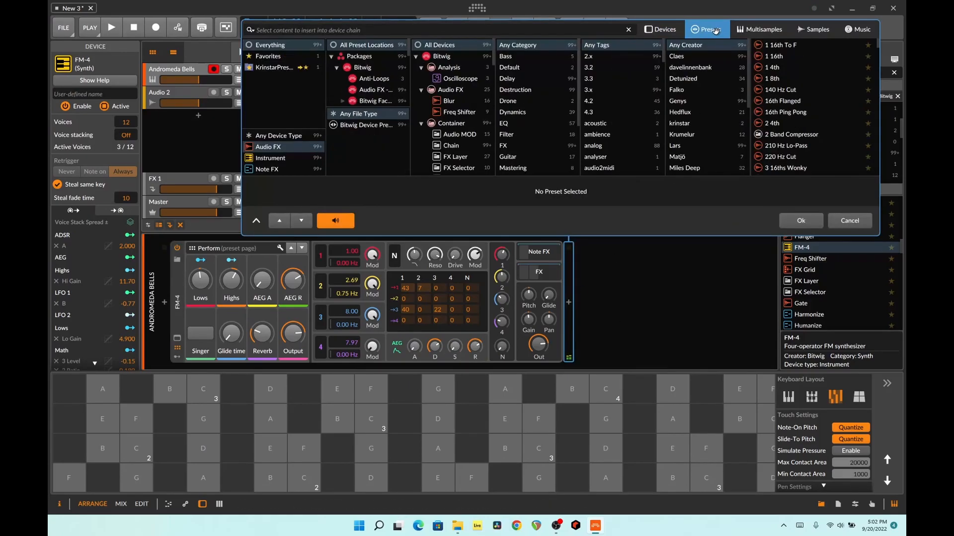
left_click(289, 68)
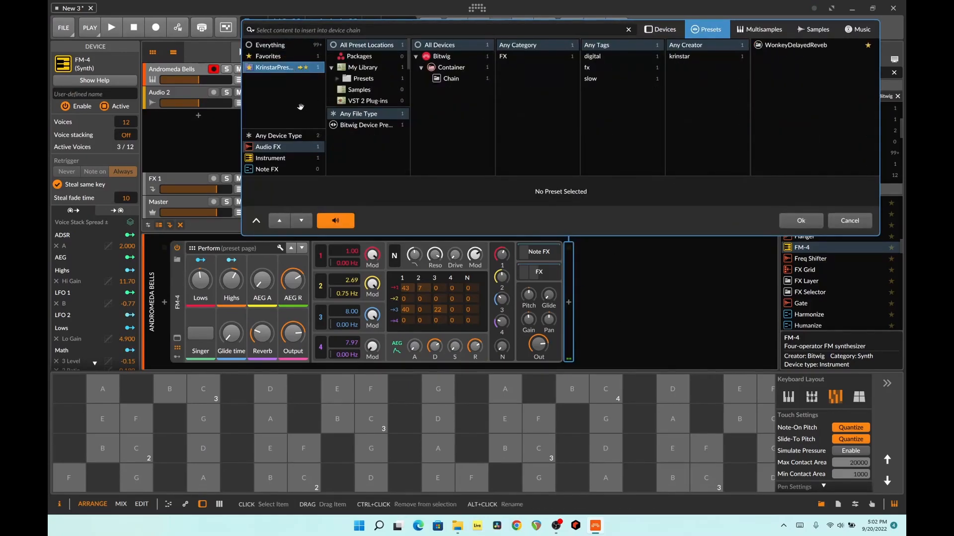
double_click(793, 46)
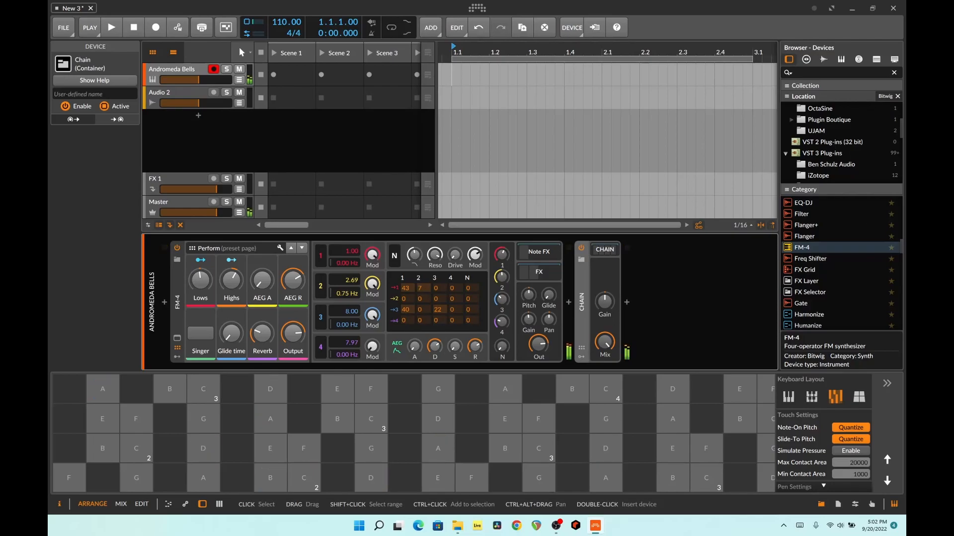
left_click_drag(605, 342, 605, 381)
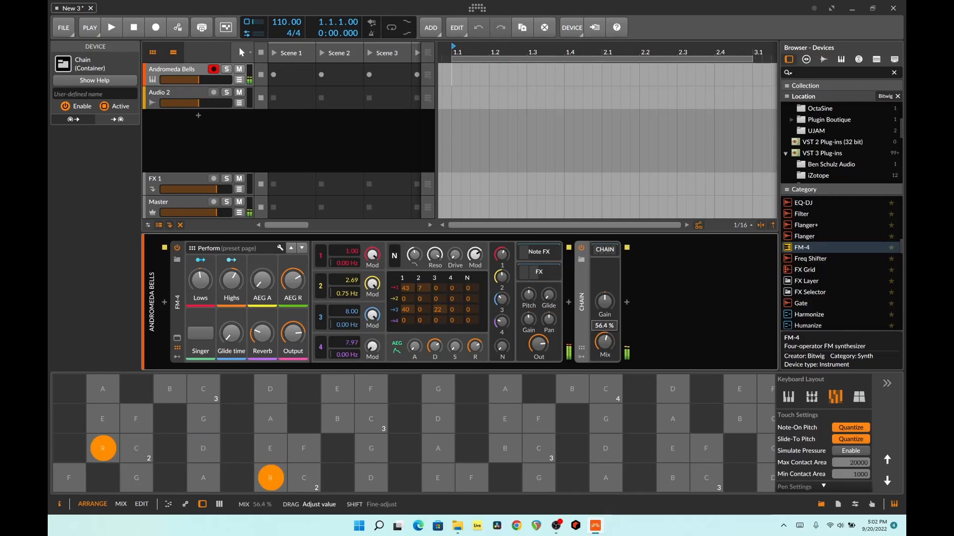
Filter the presets by your own creator name and load the SavageGuitar distortion preset after the Chain
double_click(641, 304)
left_click(726, 28)
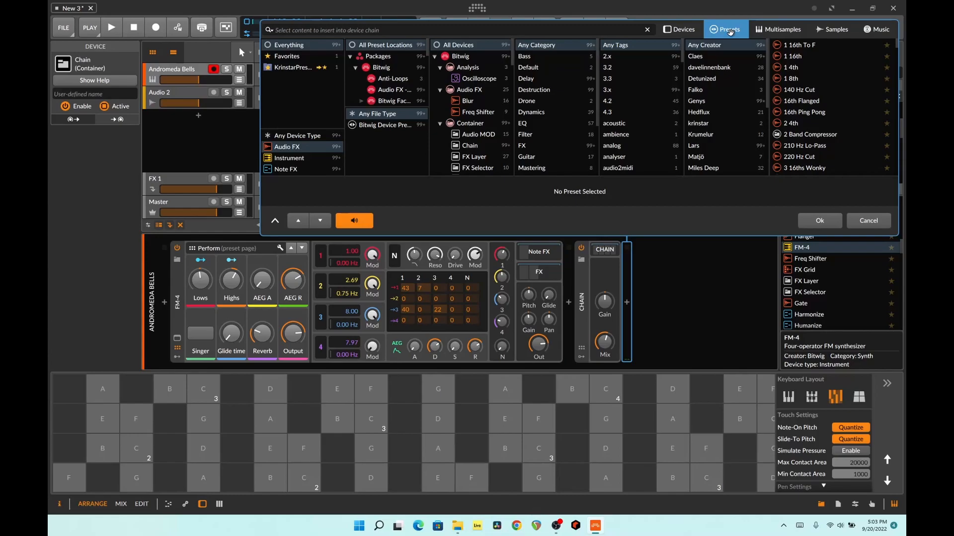
left_click(695, 33)
left_click(725, 31)
left_click(710, 130)
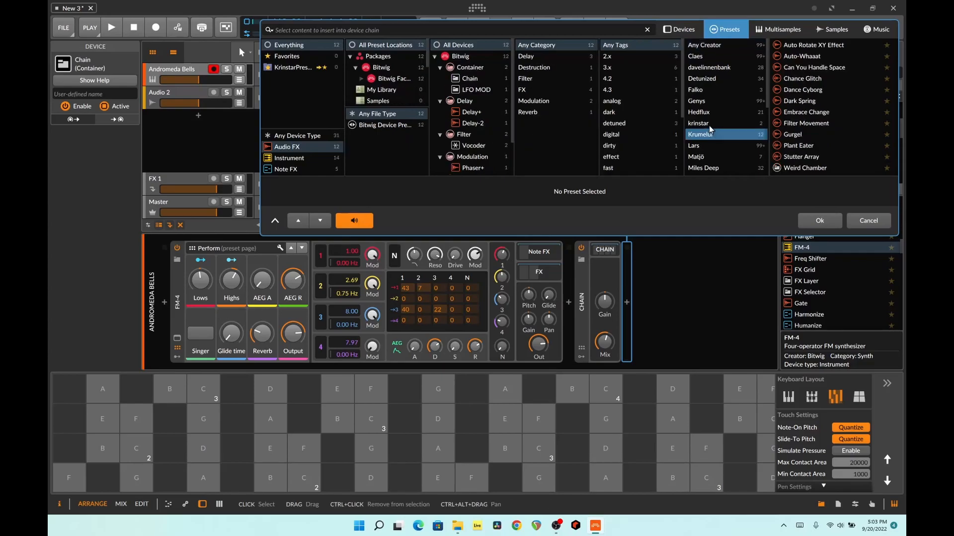
left_click(709, 124)
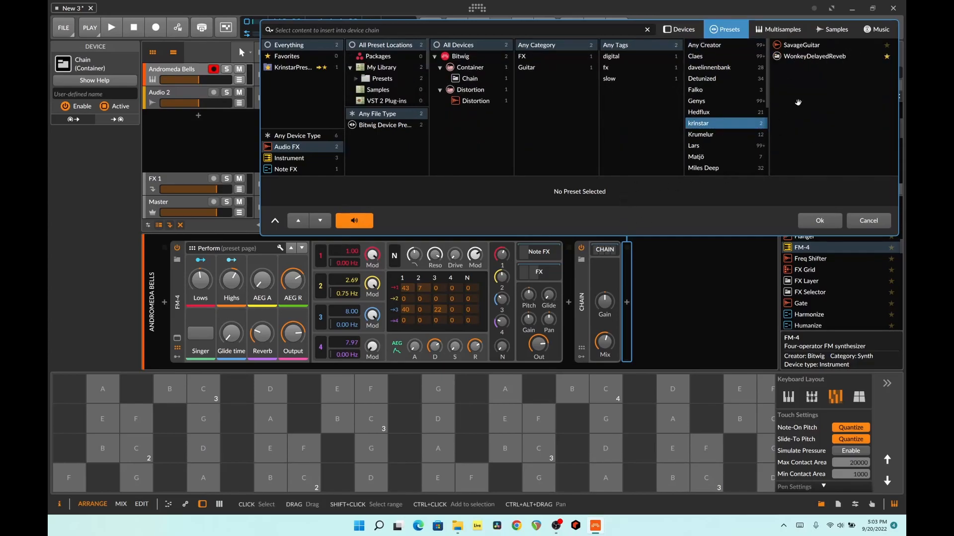
left_click(789, 47)
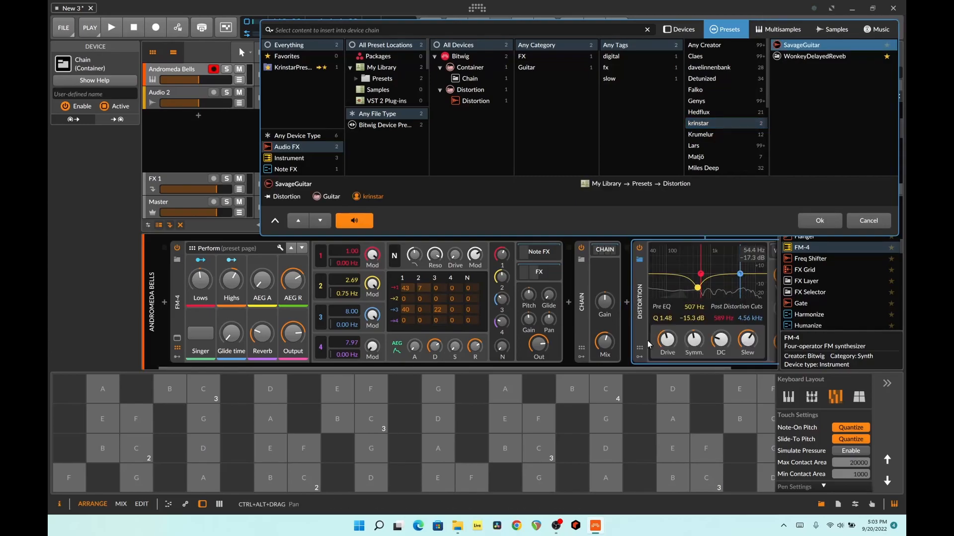
Filter your own presets by the fx tag and by the digital tag
mouse_move(657, 369)
left_mouse_down()
mouse_move(736, 377)
mouse_move(668, 372)
left_mouse_up()
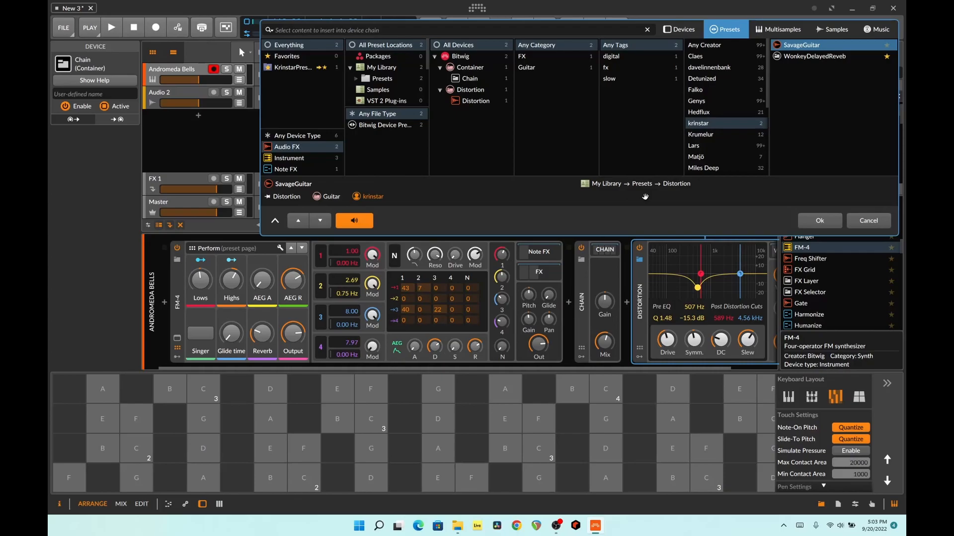
left_click(615, 70)
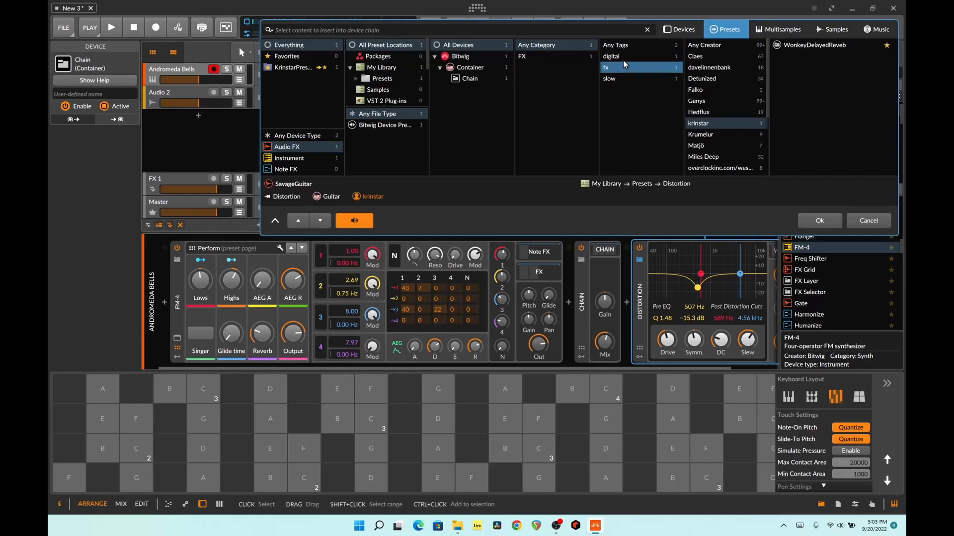
left_click(623, 58)
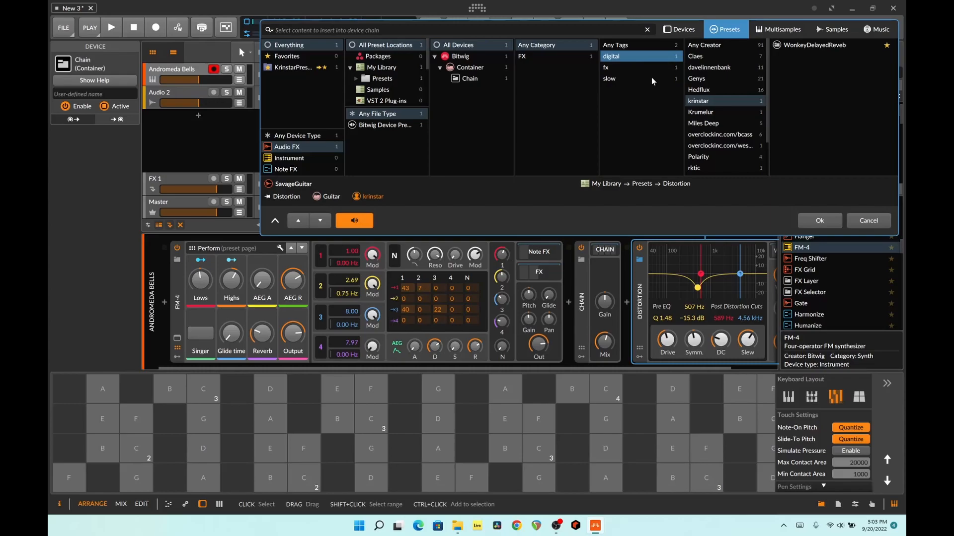
Edit the WonkeyDelayedReveb preset's file metadata, removing the digital tag and adding the mod tag
right_click(810, 49)
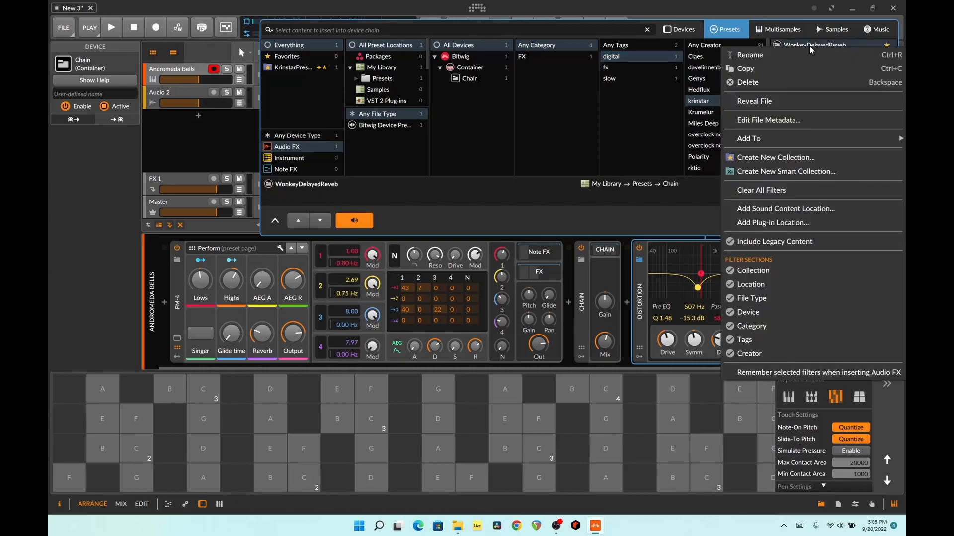
left_click(793, 122)
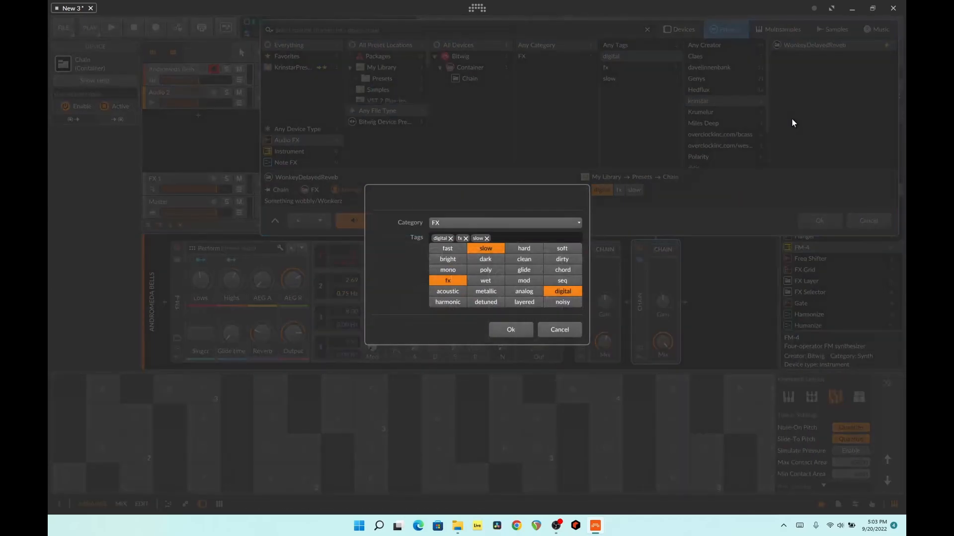
left_click(534, 283)
left_click(555, 291)
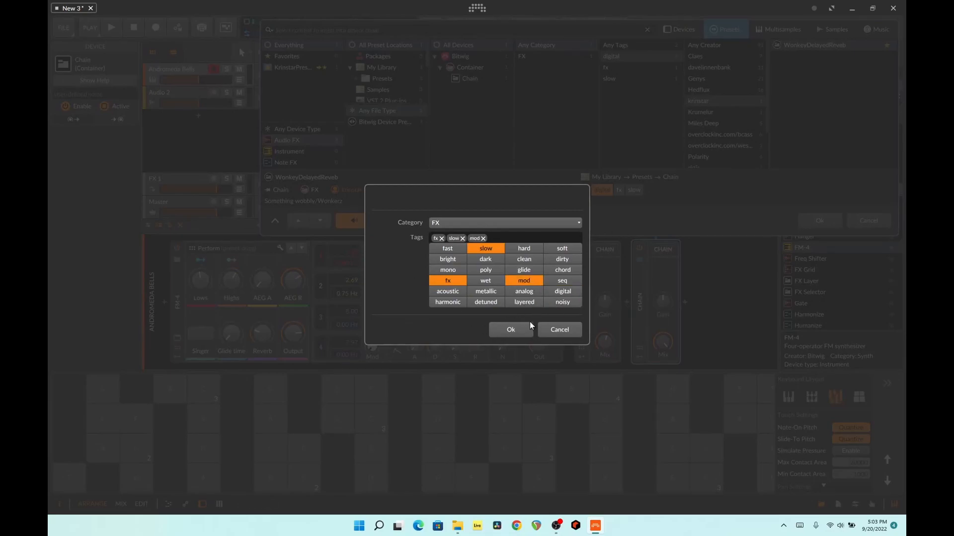
left_click(523, 329)
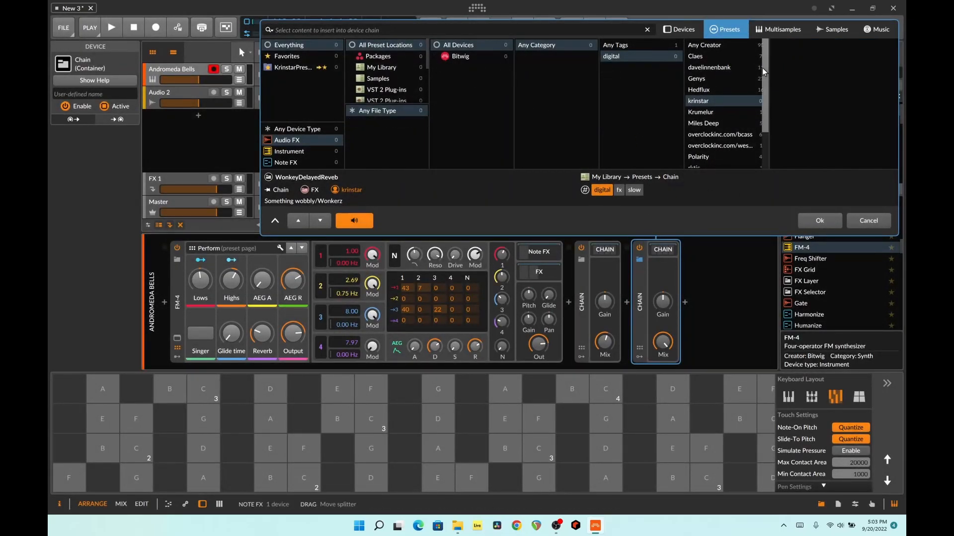
Clear the digital tag filter, find WonkeyDelayedReveb by your own creator name and the mod tag, and close the preset browser without inserting anything
left_click(721, 89)
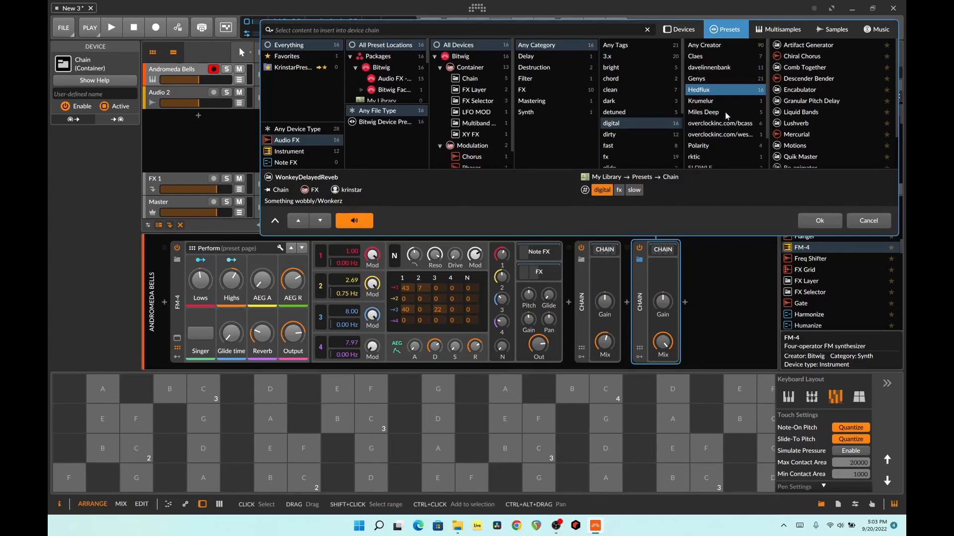
left_click(604, 49)
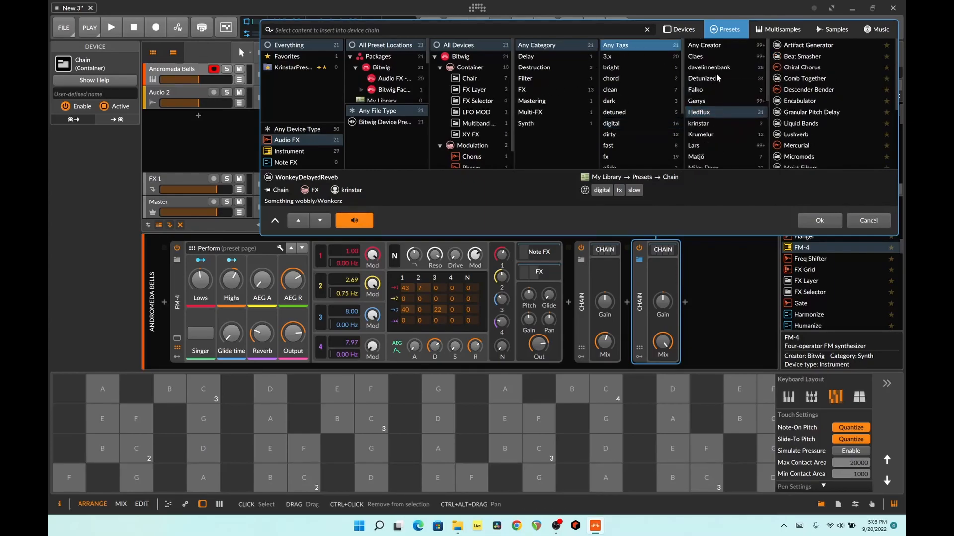
left_click(700, 123)
left_click(799, 56)
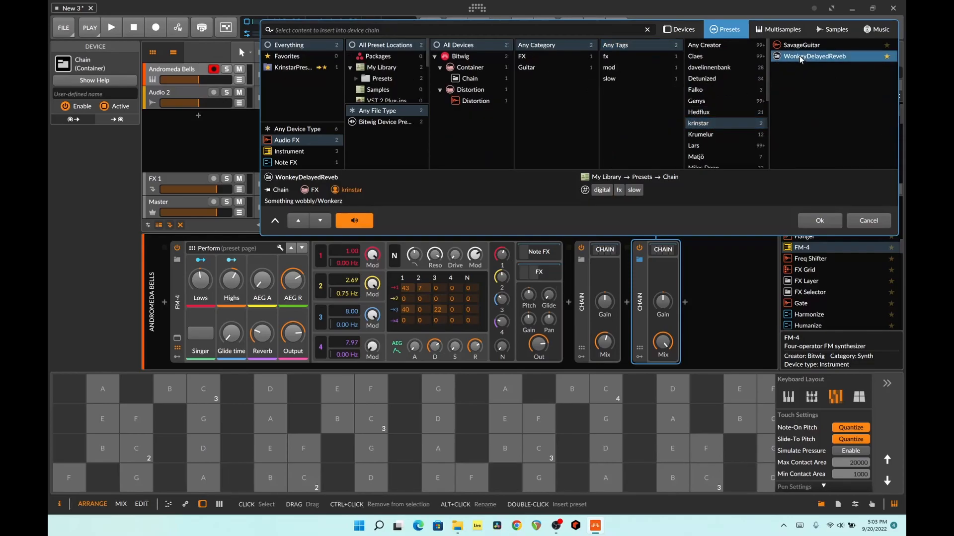
left_click(624, 70)
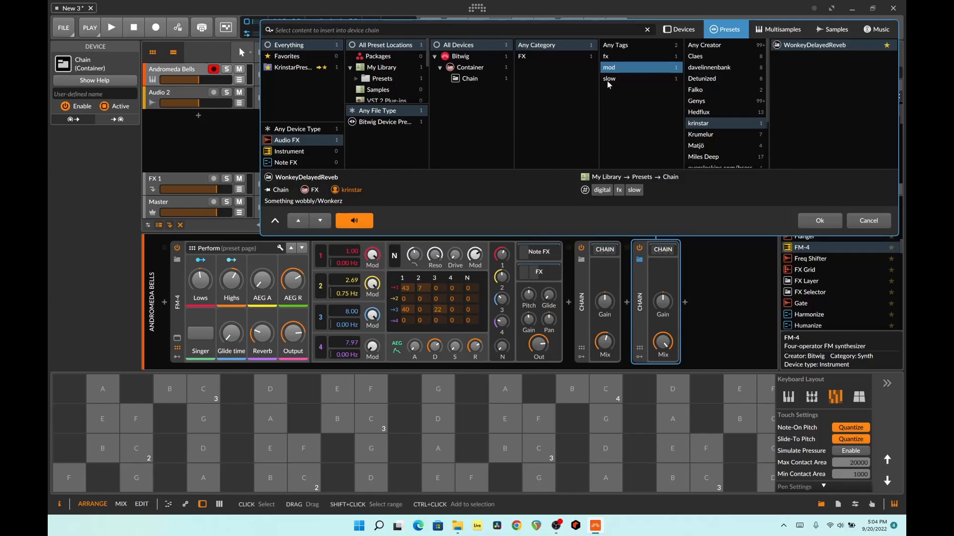
left_click(727, 122)
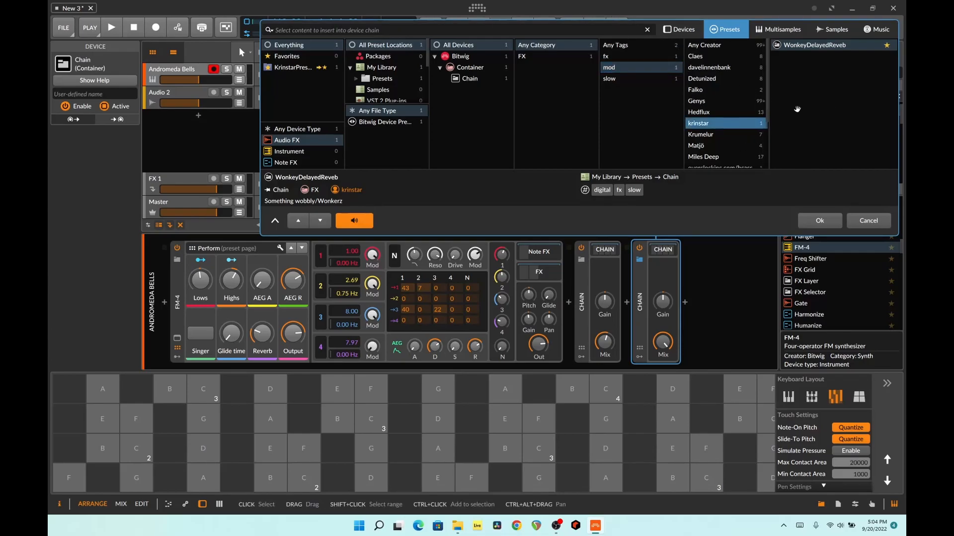
left_click(864, 216)
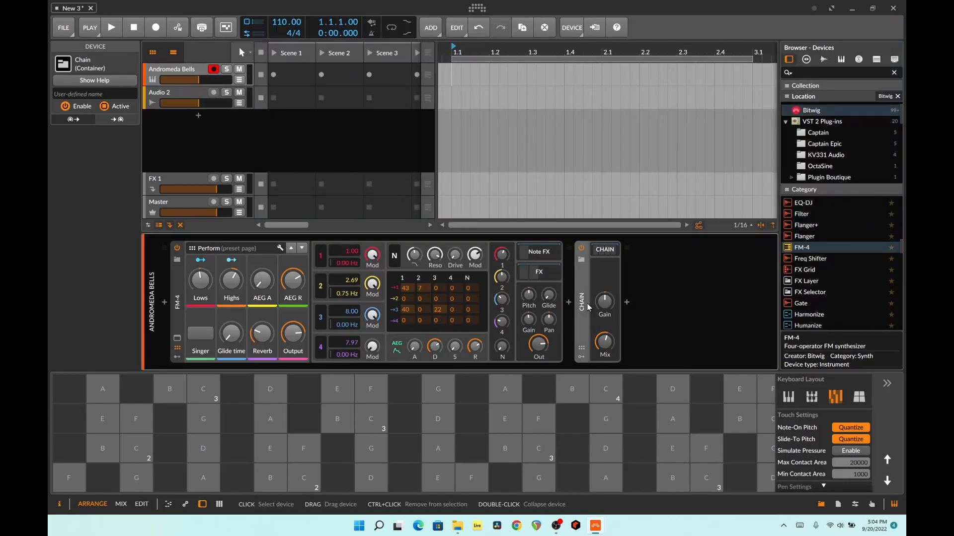
Delete the Chain after FM-4 and browse presets for that slot, filtered by your own creator name
key("Delete")
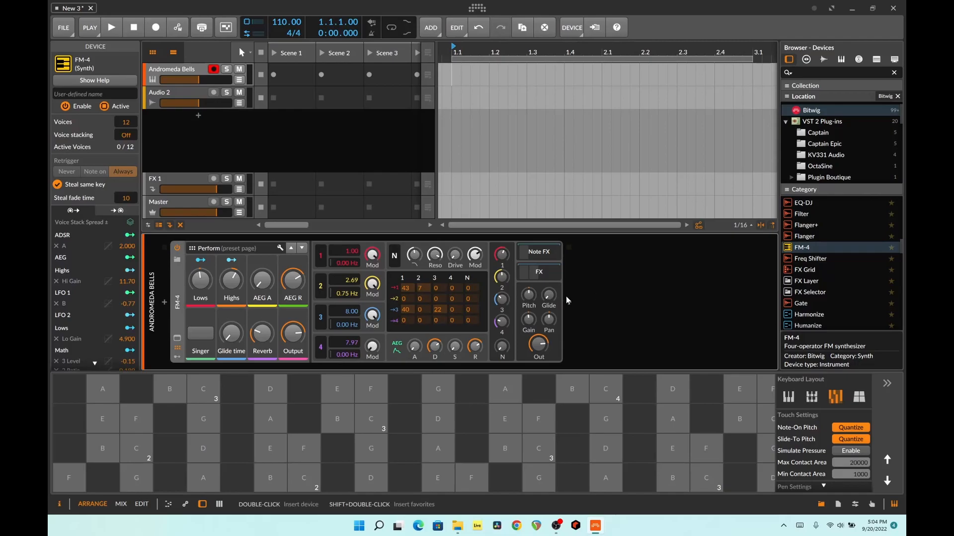
left_click(569, 303)
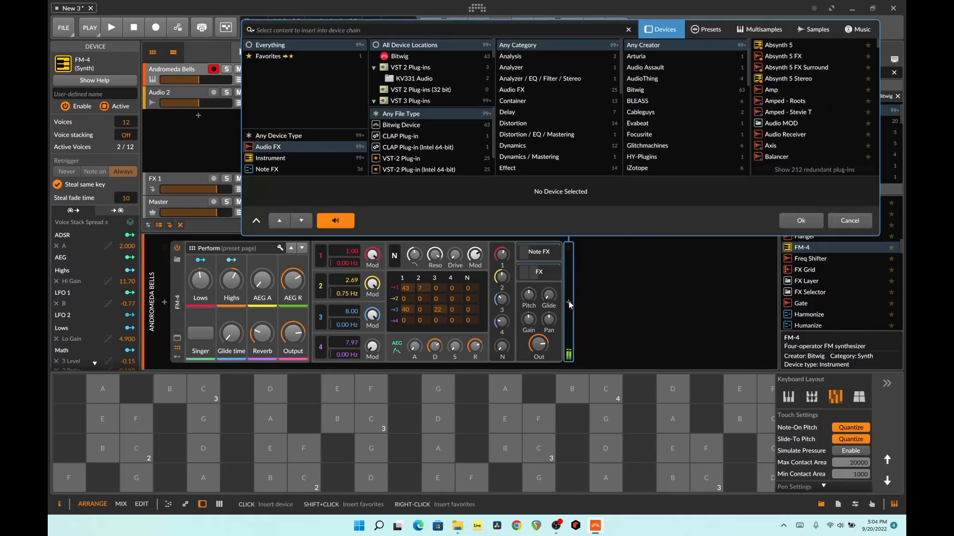
left_click(721, 31)
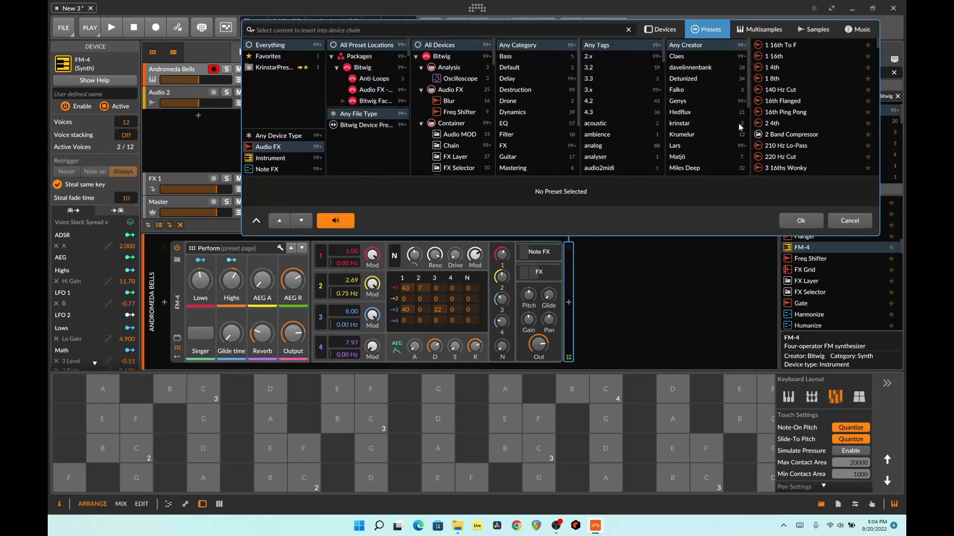
left_click(693, 123)
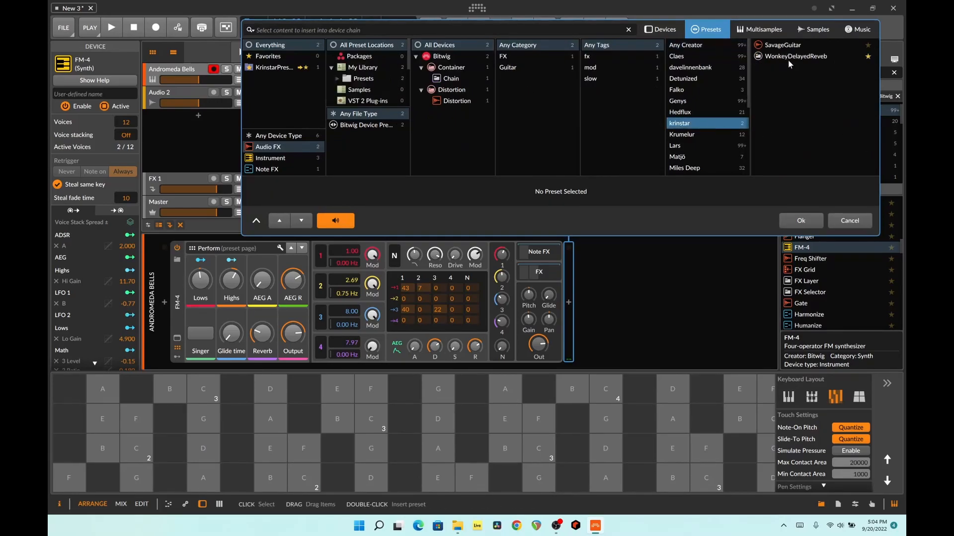
Rename the custom preset collection as WonkeyPresets and close the preset browser
left_click(271, 67)
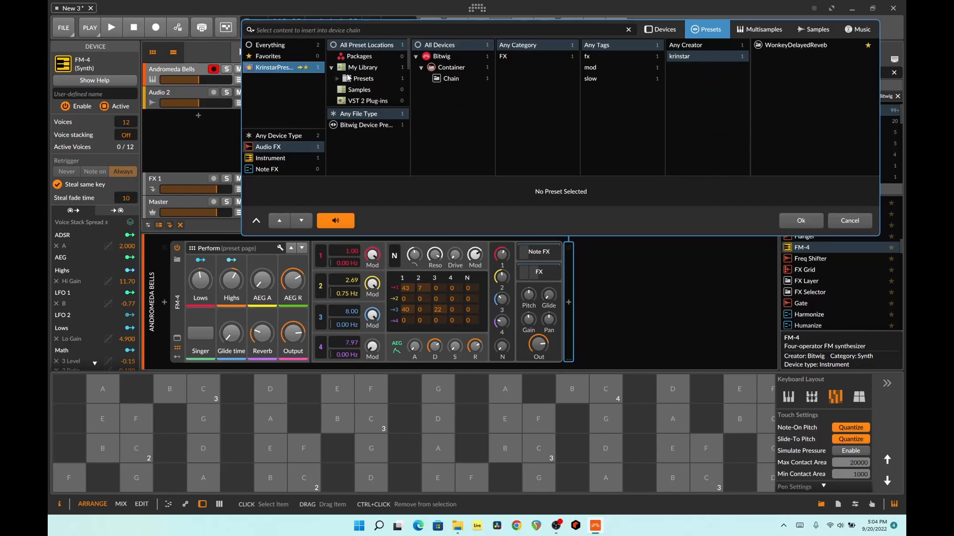
right_click(268, 69)
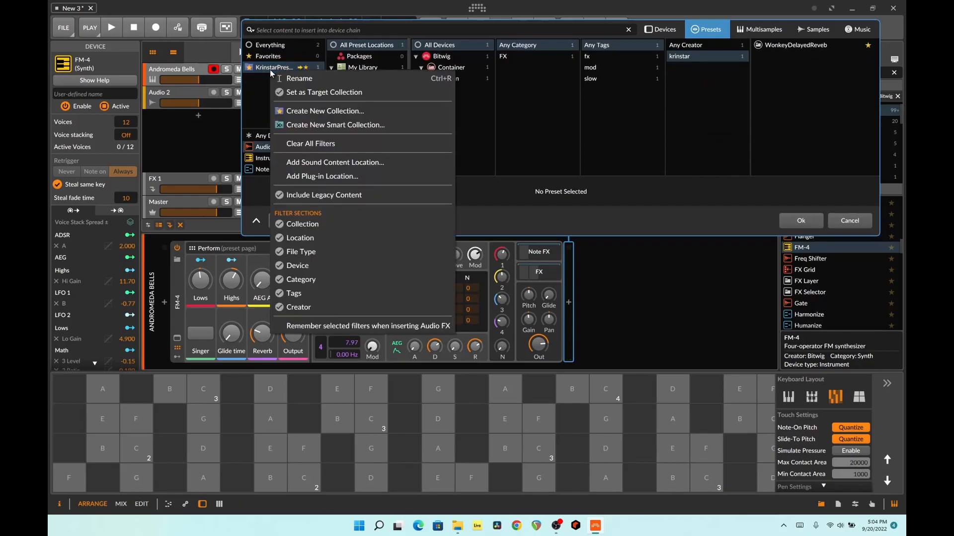
left_click(297, 78)
type("WonkeyPresets")
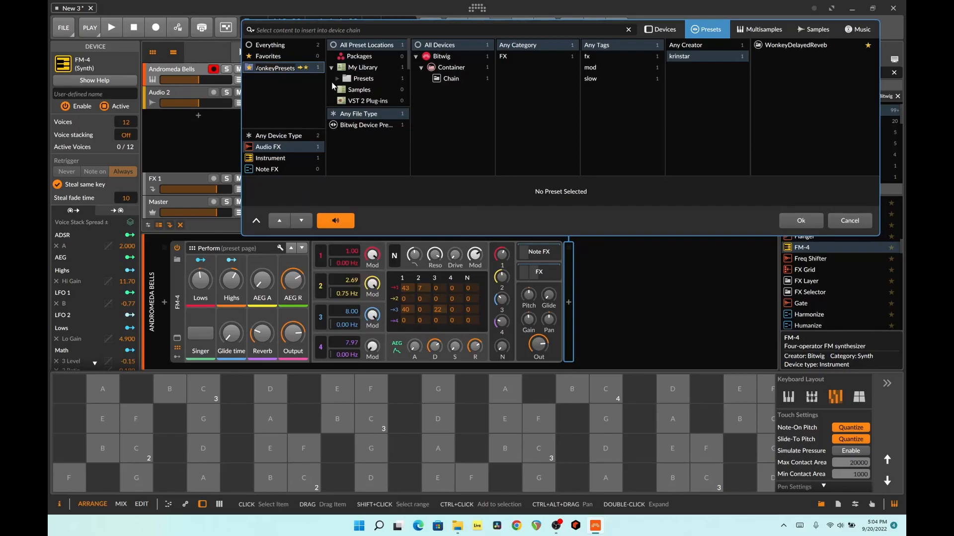
key("Return")
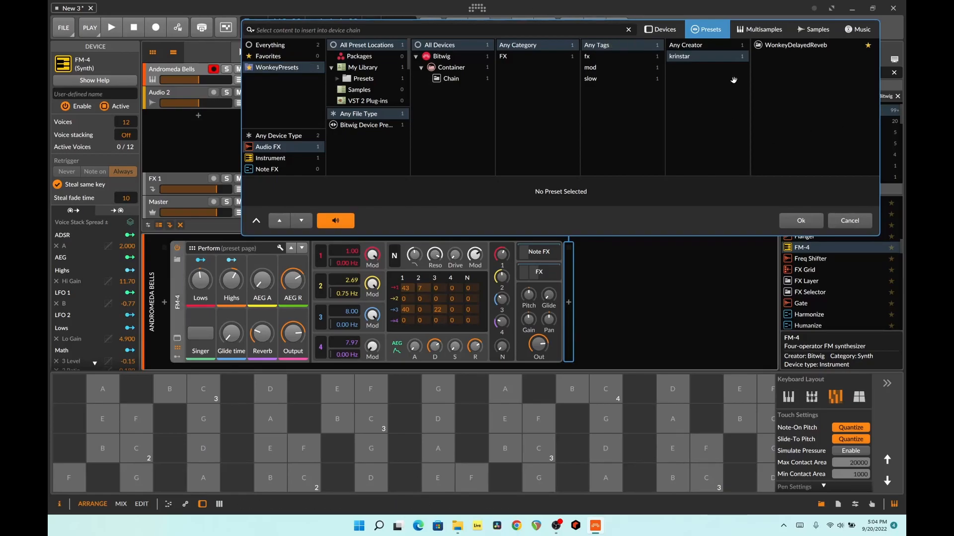
left_click(850, 221)
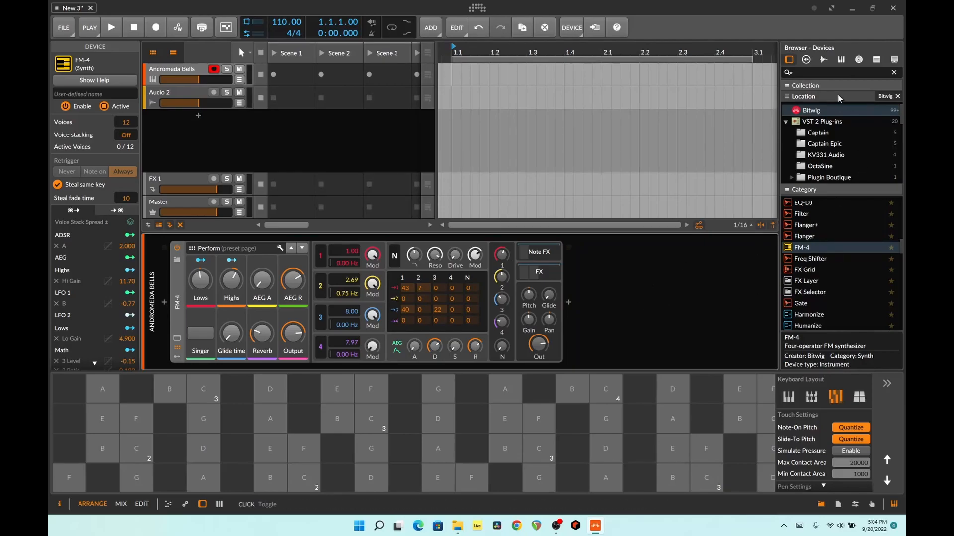
Search the device browser for "cha" and add an empty Chain container after FM-4
left_click(898, 74)
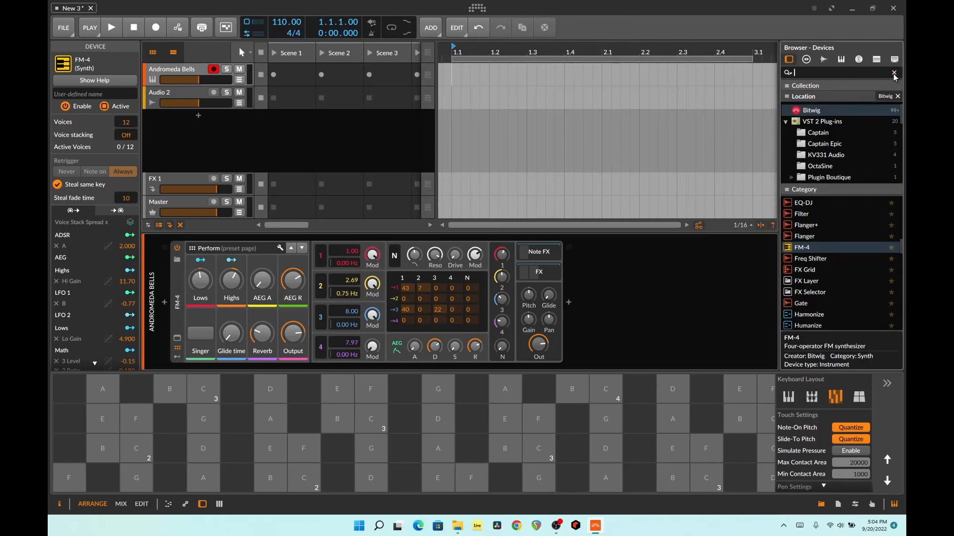
type("cha")
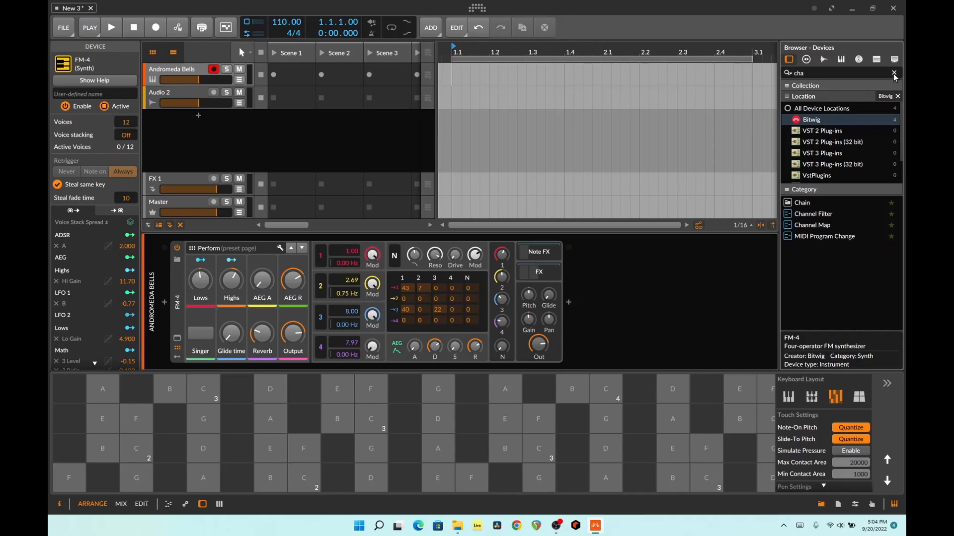
double_click(804, 203)
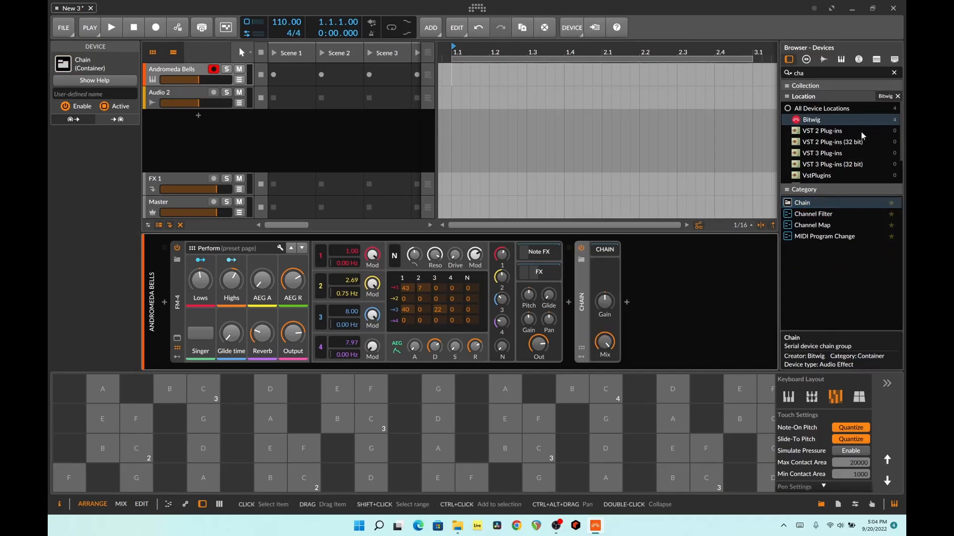
Clear the device search, insert Bit-8 inside the Chain, and load its Grimy Crush preset
left_click(894, 73)
left_click_drag(818, 262, 627, 290)
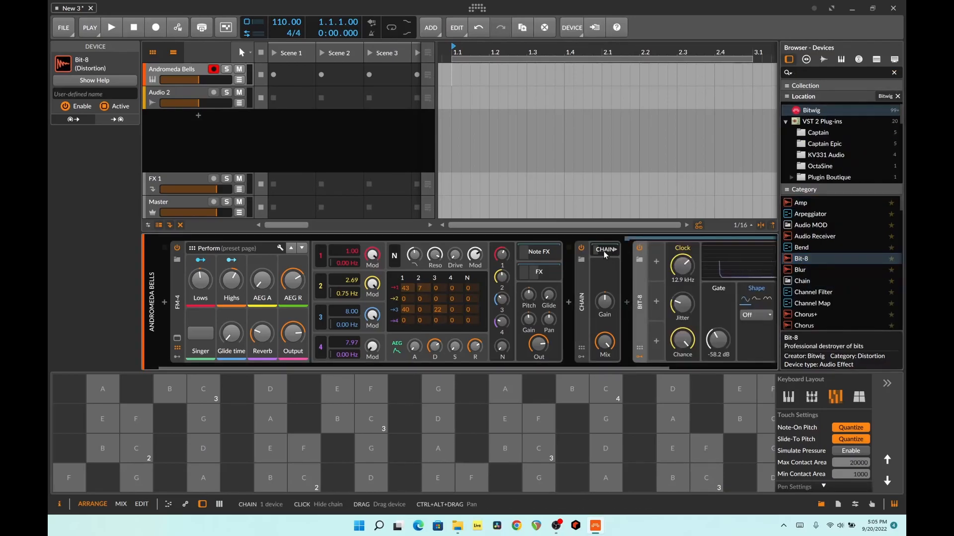
left_click_drag(624, 366, 779, 368)
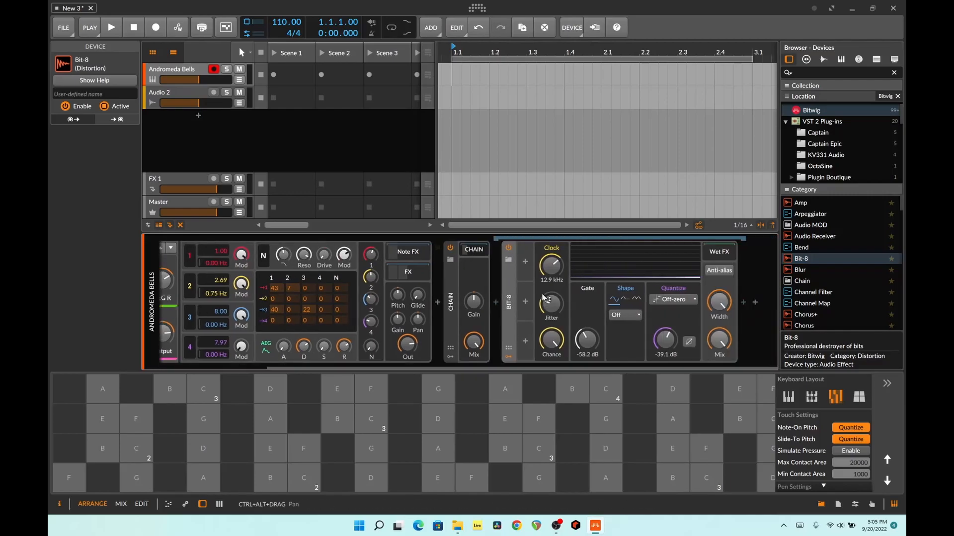
left_click(508, 259)
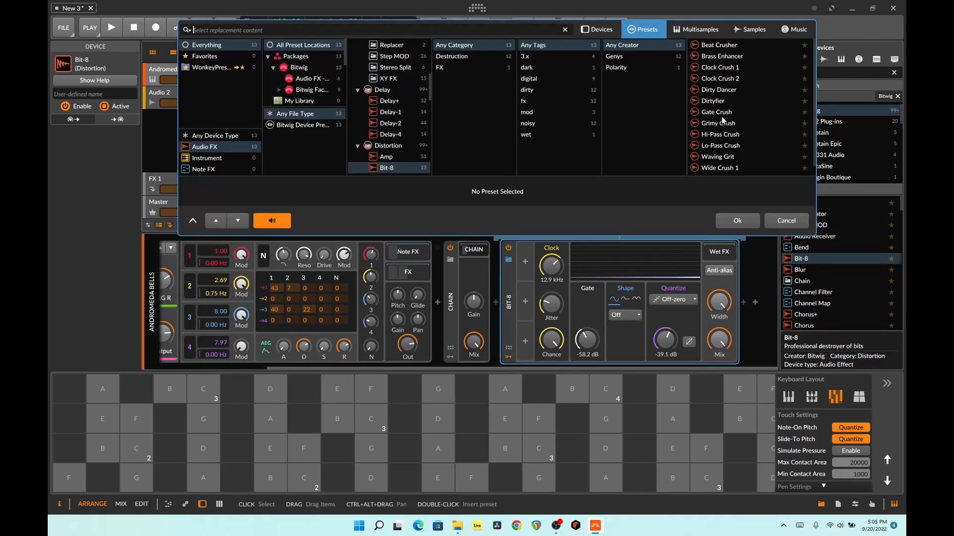
double_click(721, 123)
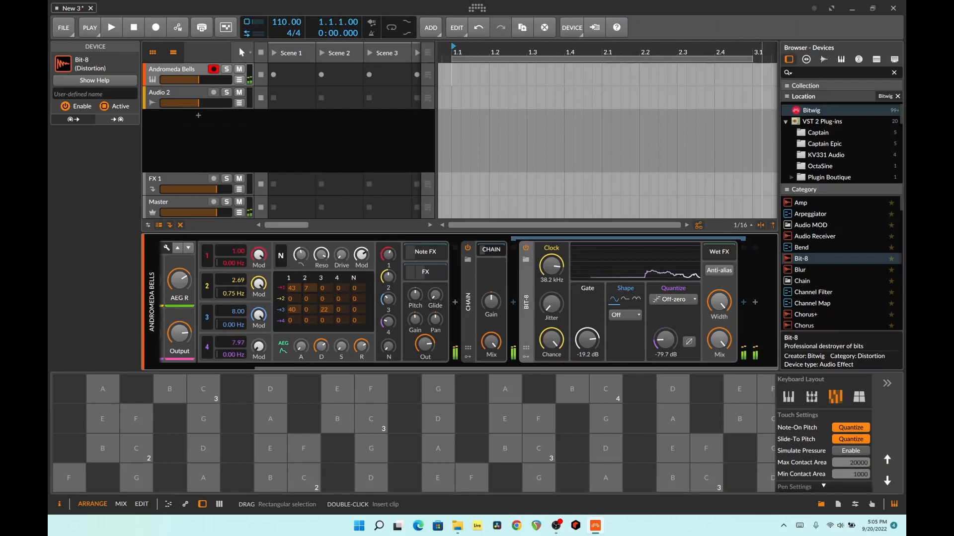
Insert Chorus+ before Bit-8 in the Chain and load its Wall of Sound preset
scroll(832, 277, "down", 3)
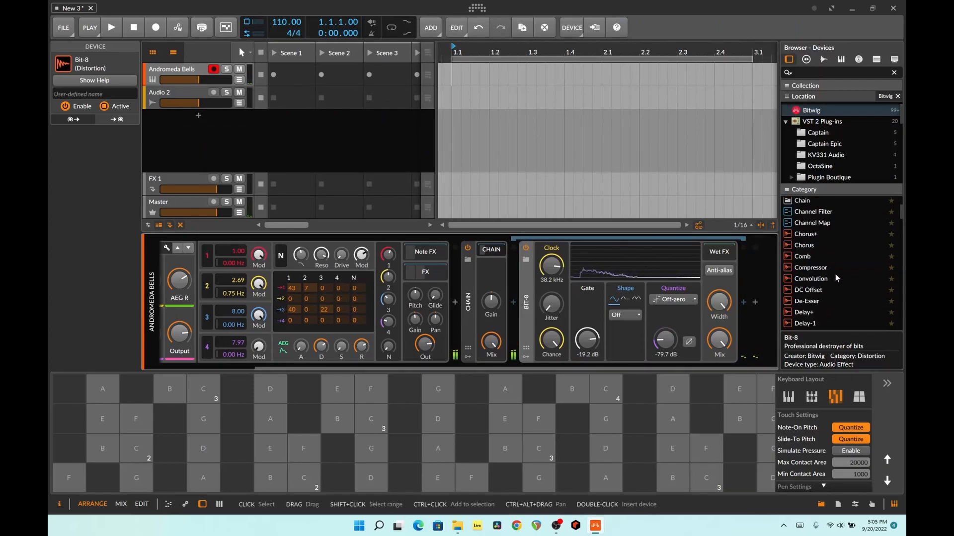
left_click_drag(818, 233, 517, 298)
left_click(527, 260)
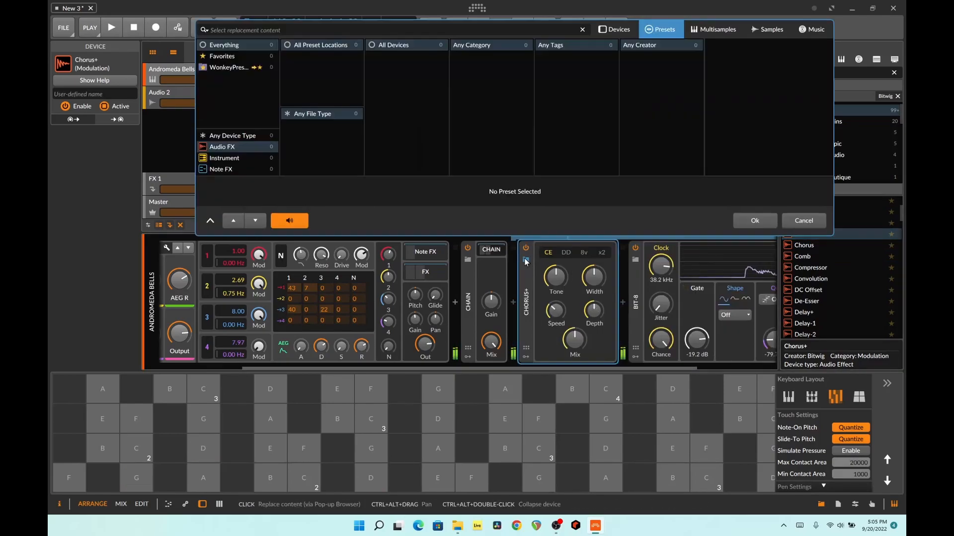
left_click(728, 155)
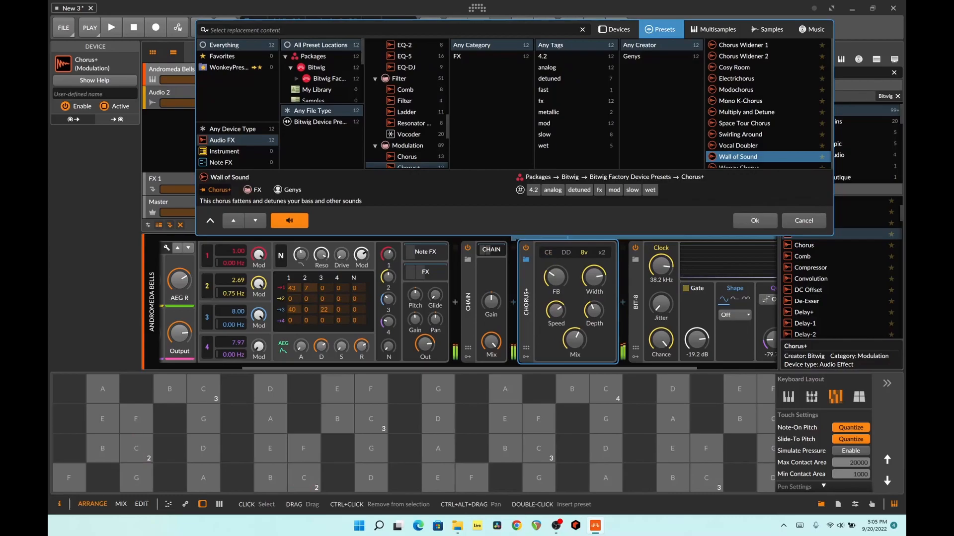
left_click(751, 219)
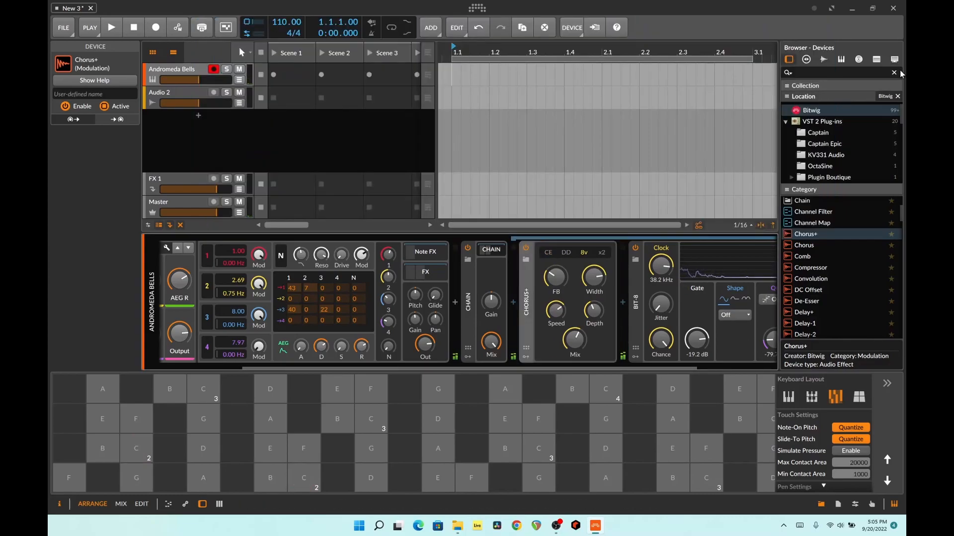
scroll(844, 234, "up", 3)
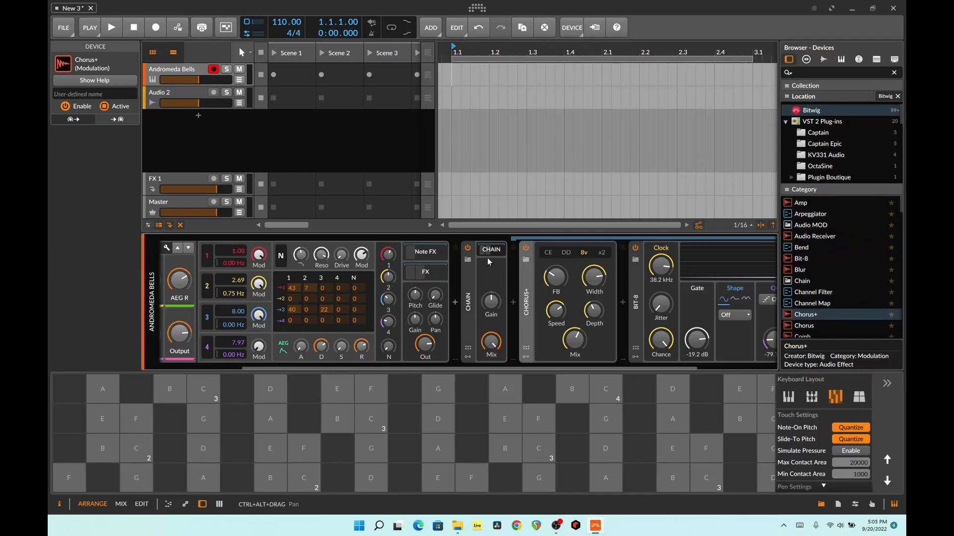
scroll(839, 266, "down", 6)
scroll(840, 266, "up", 5)
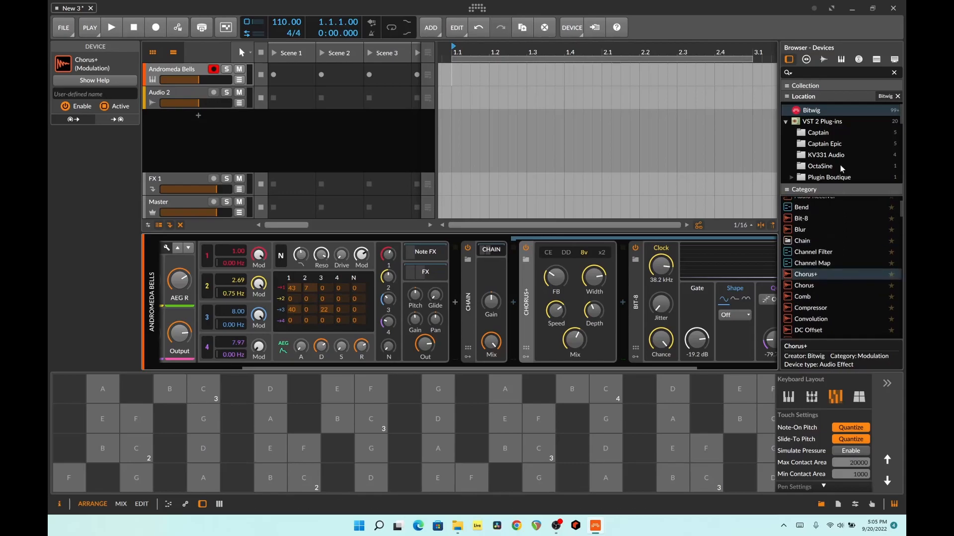
Widen the device browser to All Device Locations and insert BLEASS Granulizer after Bit-8 inside the Chain
scroll(824, 124, "up", 1)
left_click(827, 110)
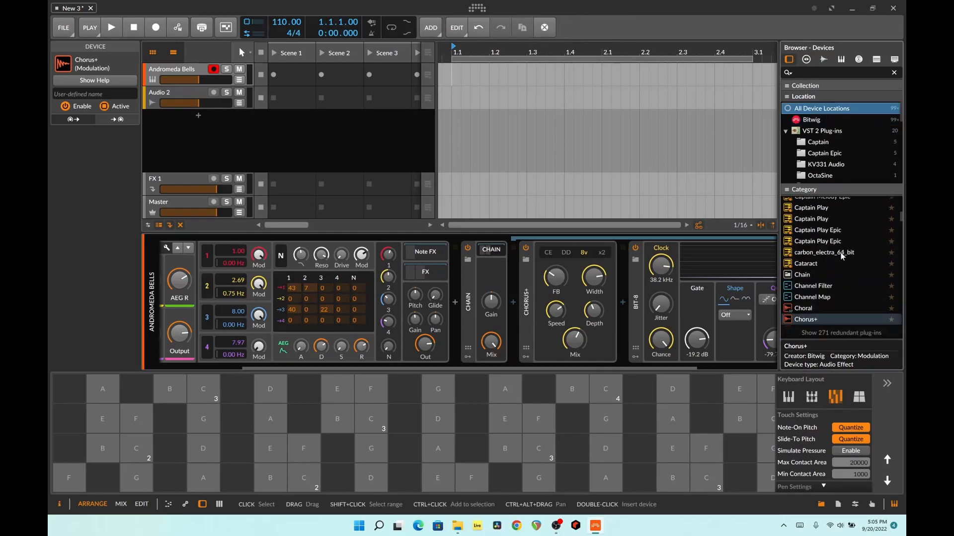
scroll(839, 273, "up", 3)
scroll(845, 276, "down", 8)
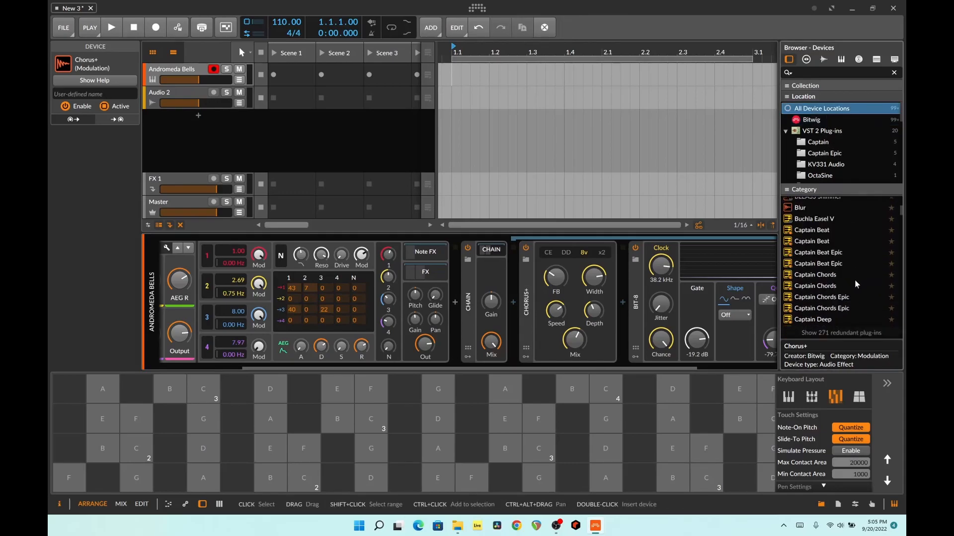
scroll(852, 276, "down", 3)
scroll(851, 276, "up", 10)
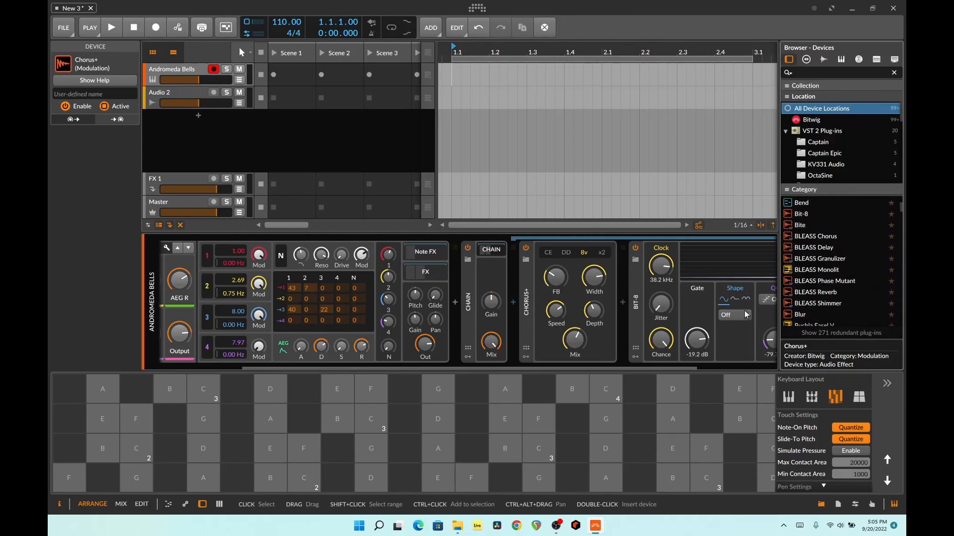
left_click_drag(639, 368, 776, 370)
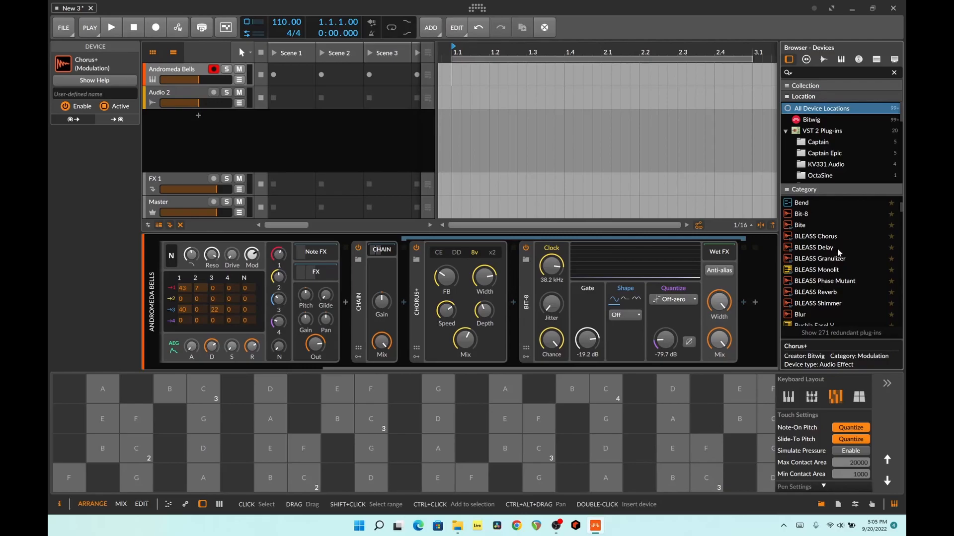
left_click_drag(830, 263, 741, 297)
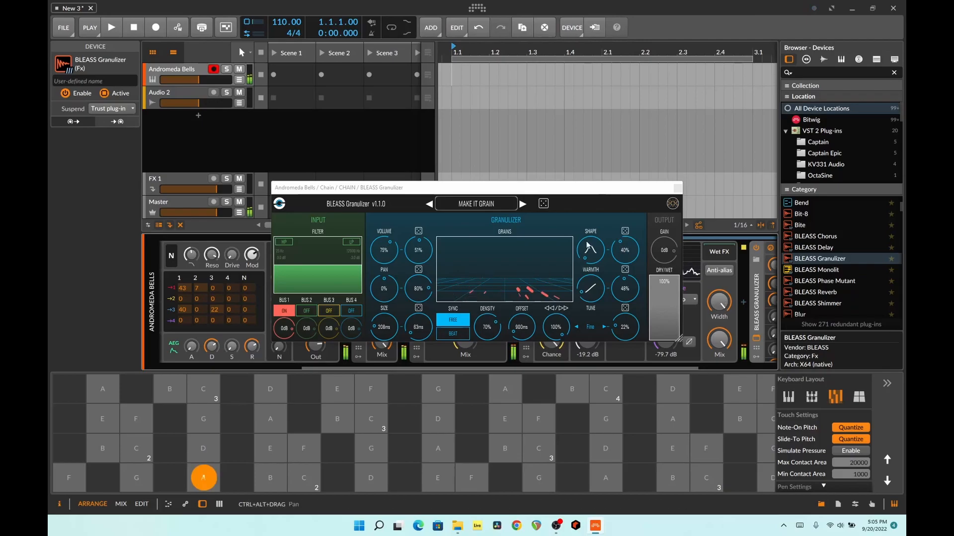
Load Granulizer's Magic Fifths preset, shape its low-pass input filter, set volume randomisation to 50%, and close the plug-in window
left_click(430, 204)
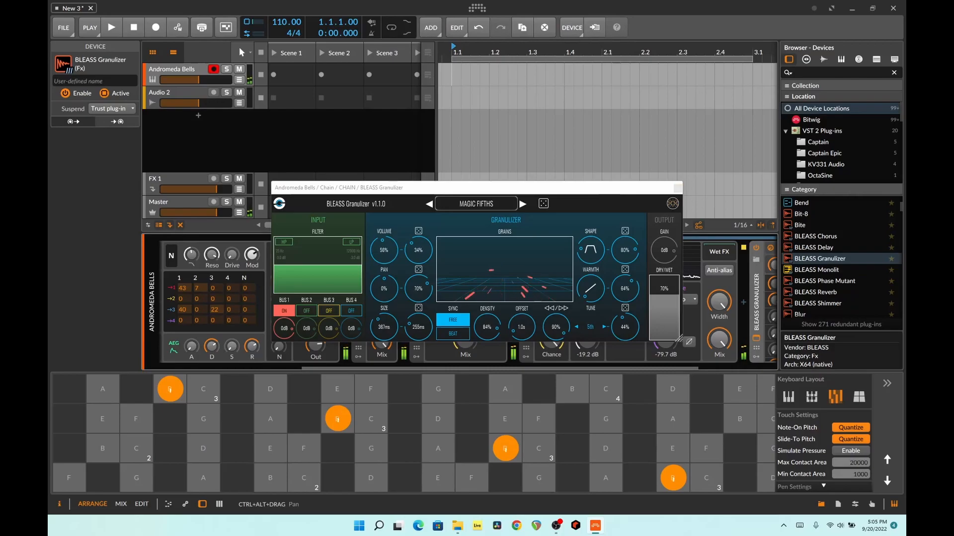
mouse_move(344, 245)
left_mouse_down()
mouse_move(356, 268)
mouse_move(348, 275)
mouse_move(336, 278)
mouse_move(332, 256)
left_mouse_up()
left_click(357, 411)
left_click(438, 477)
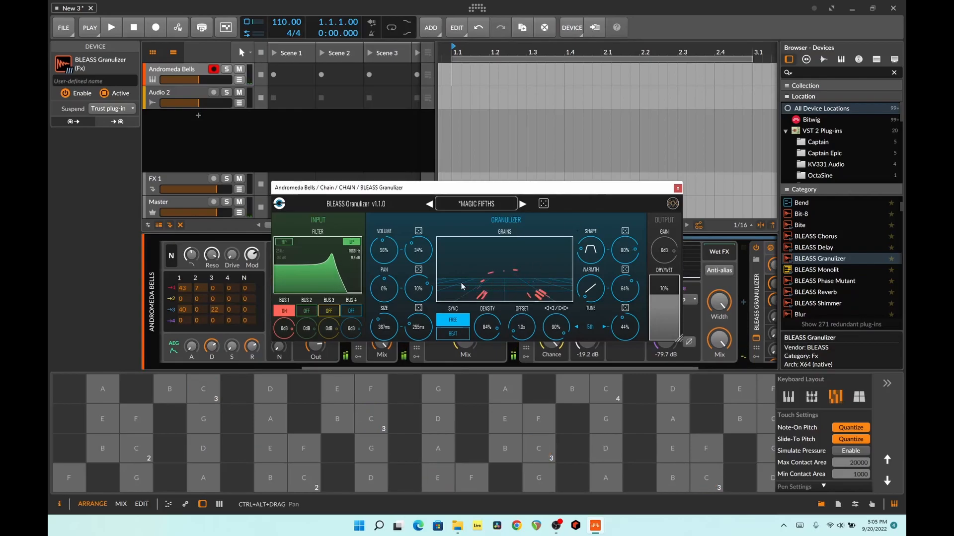
left_click_drag(417, 249, 418, 242)
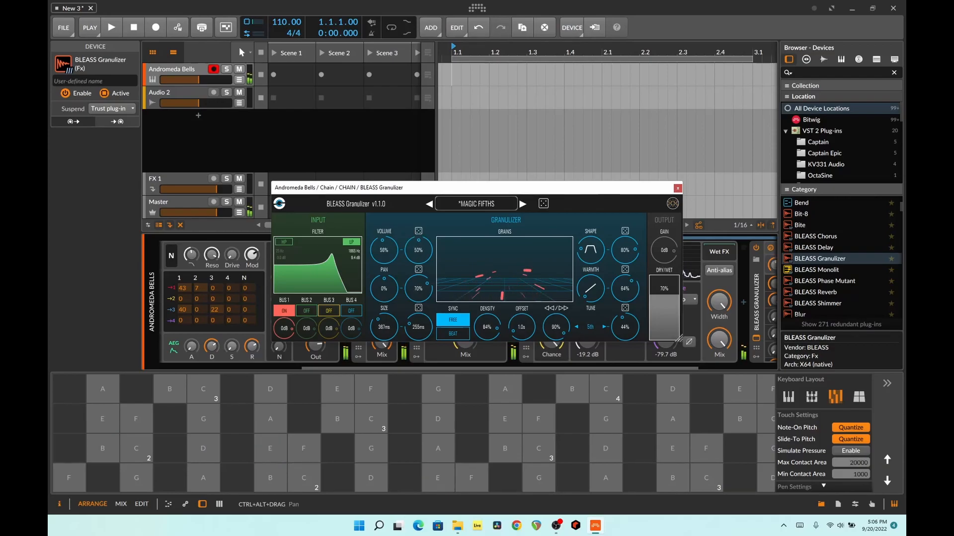
left_click(677, 187)
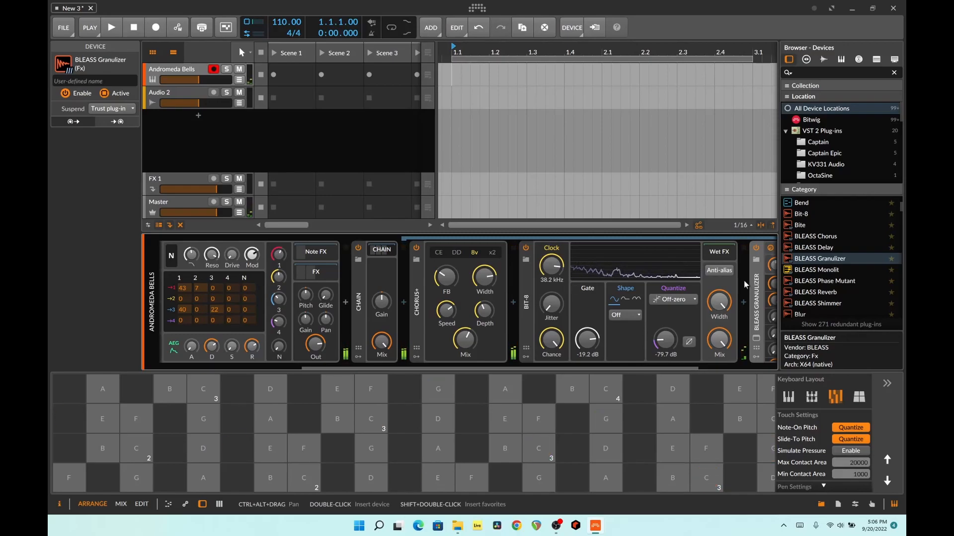
Collapse the Chain and start saving it to the library as GrainWokeyBitCrushed with the tag "bitrushed"
left_click(382, 251)
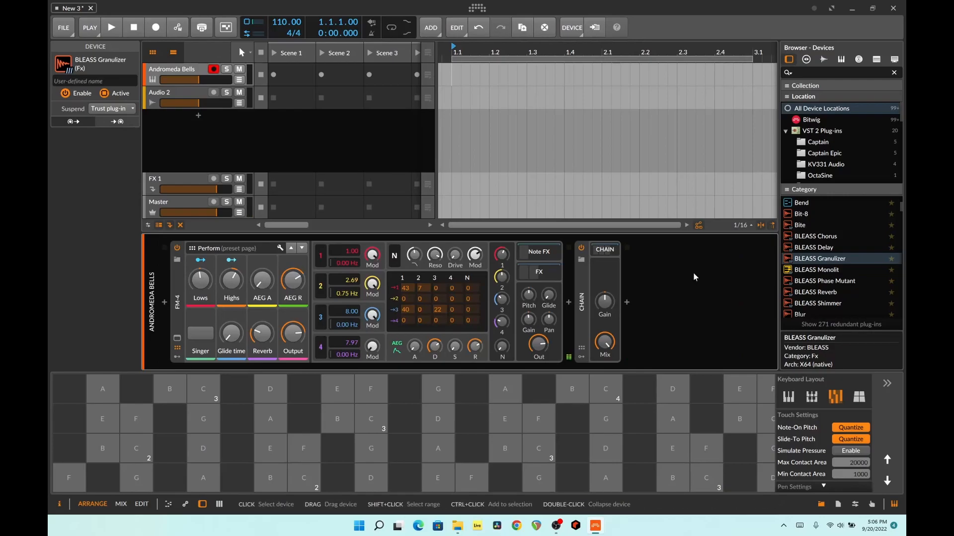
right_click(580, 281)
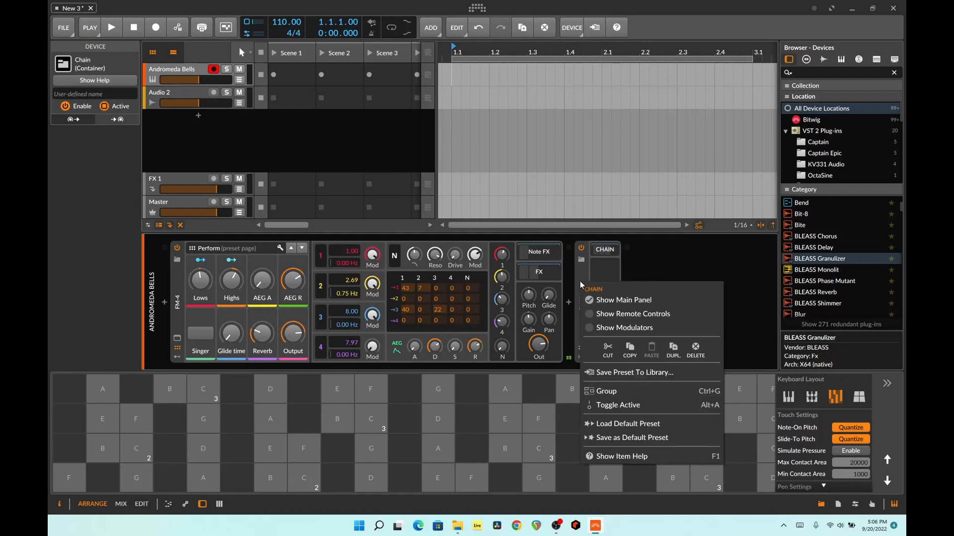
left_click(626, 374)
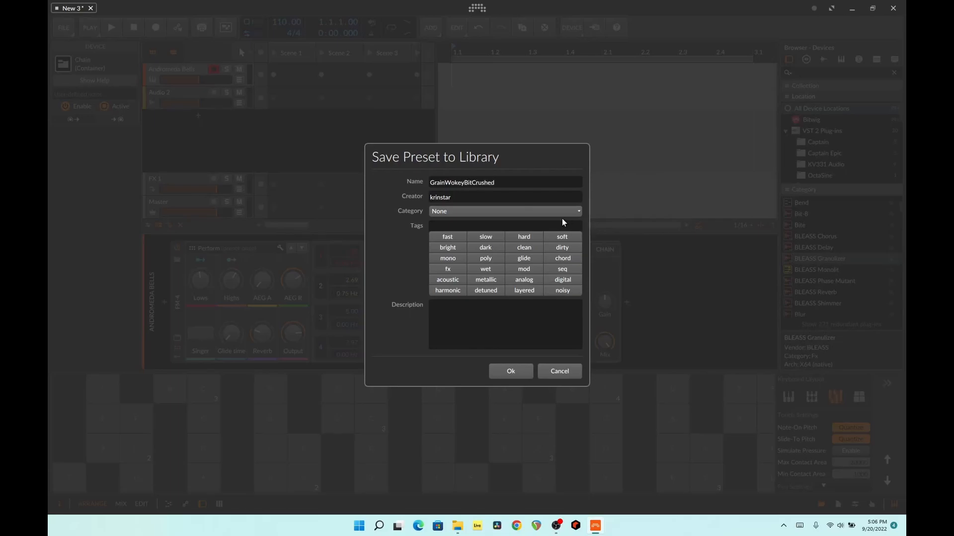
type("bitrushed")
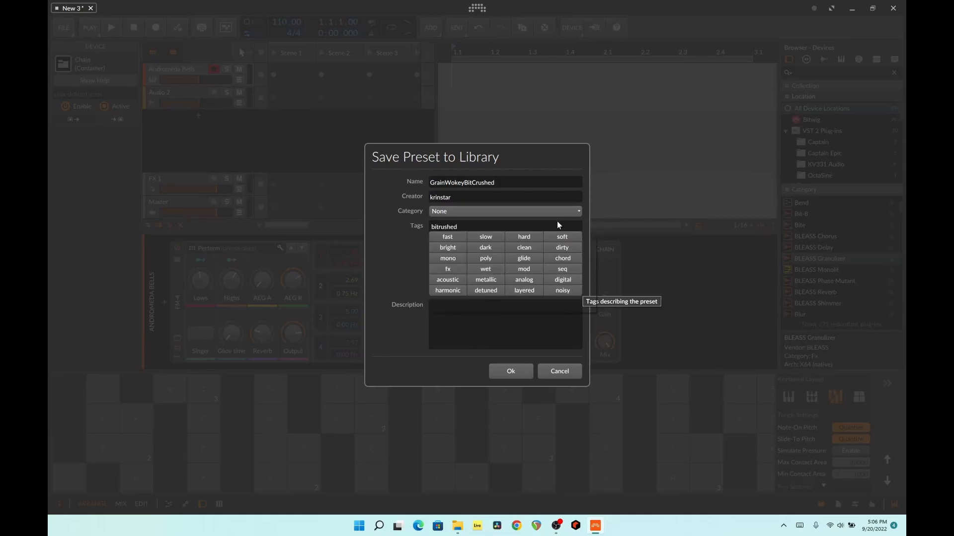
key("Return")
Add the tag "granular" and the description "Bleass goodness", and save the Chain preset to the library
type("gra")
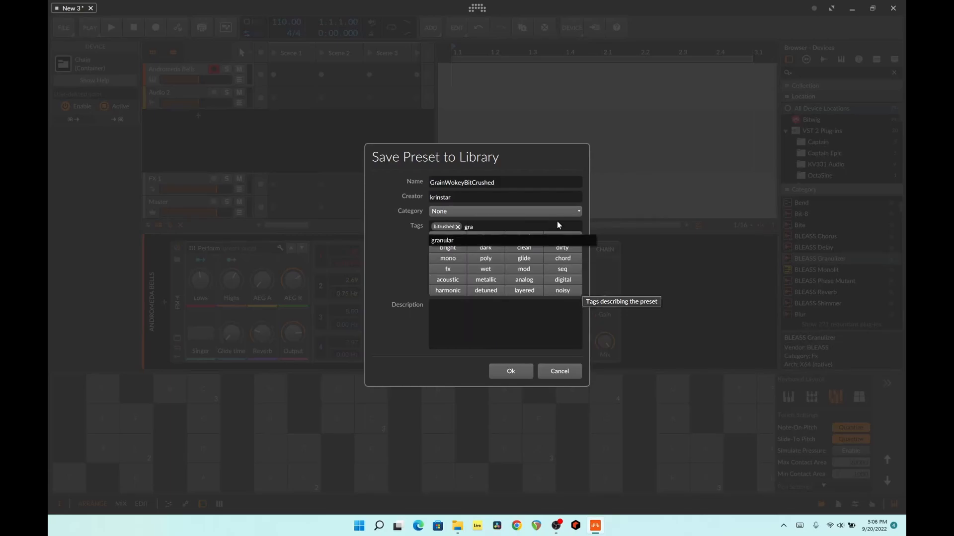
type("in")
key("BackSpace")
key("BackSpace")
type("nular")
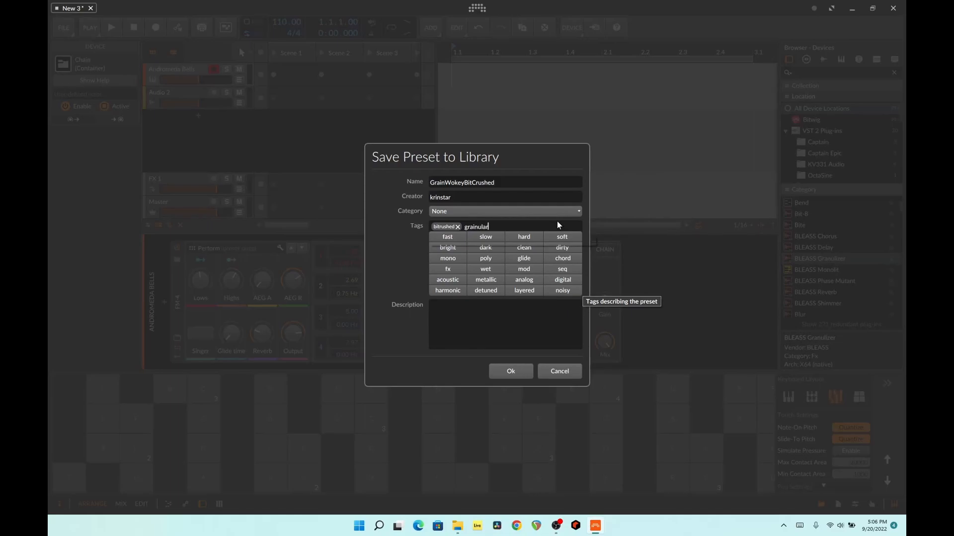
type(",")
key("BackSpace")
type("gran")
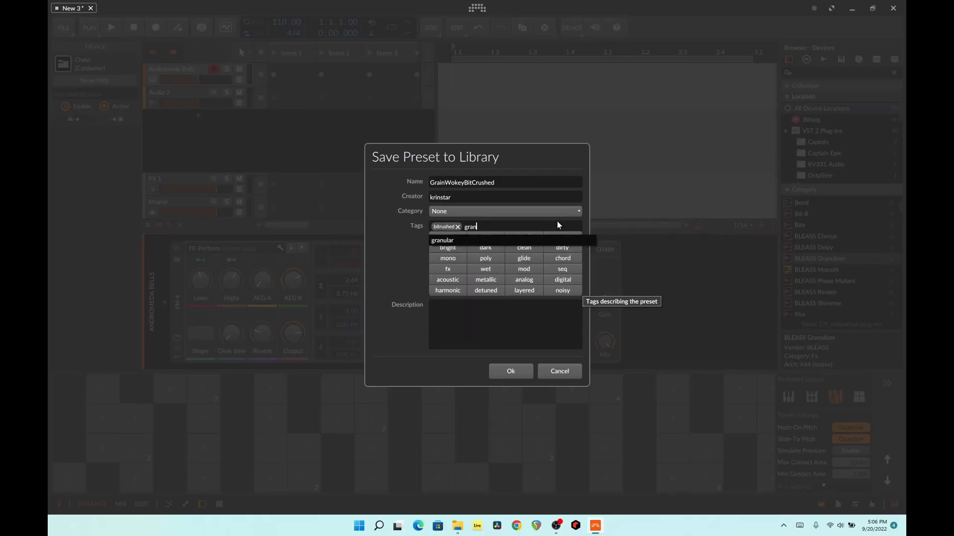
type("ular")
key("Return")
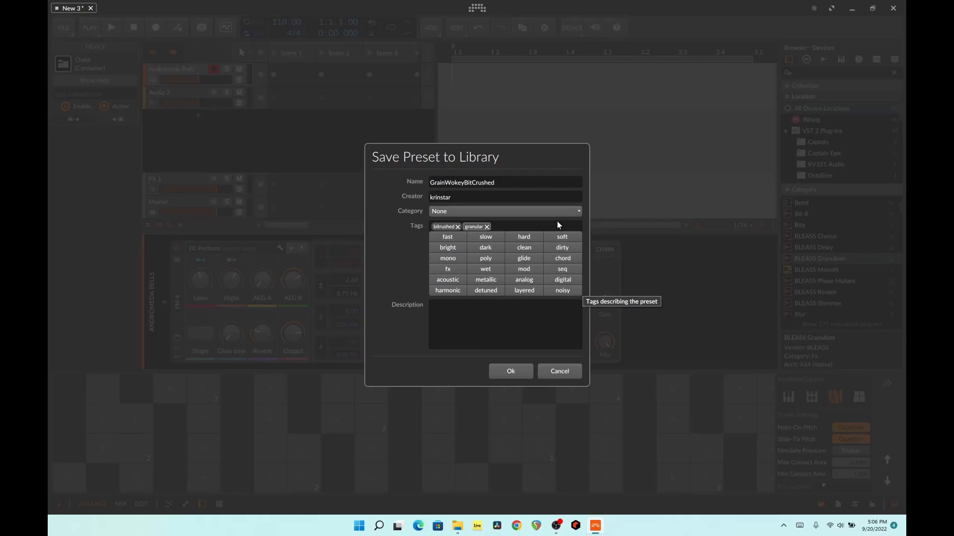
left_click(500, 324)
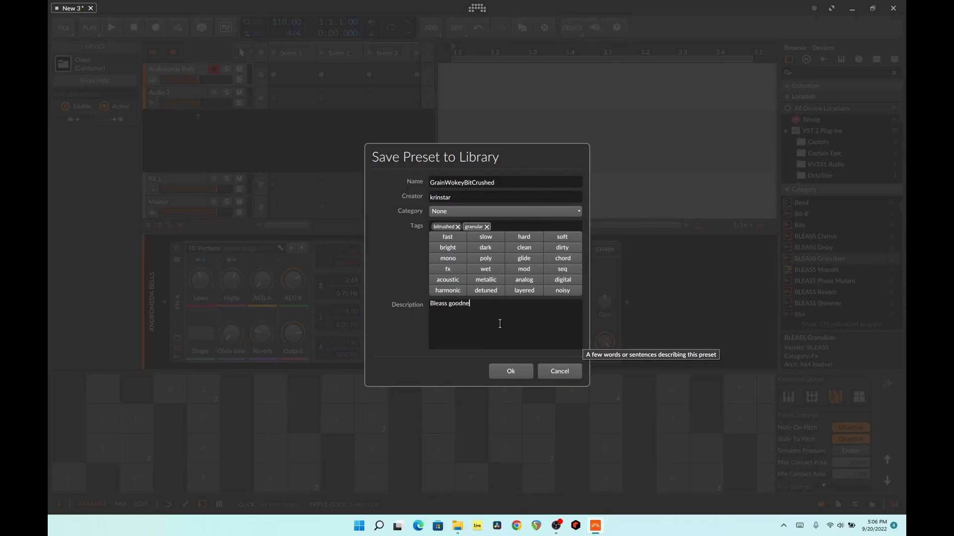
left_click(509, 370)
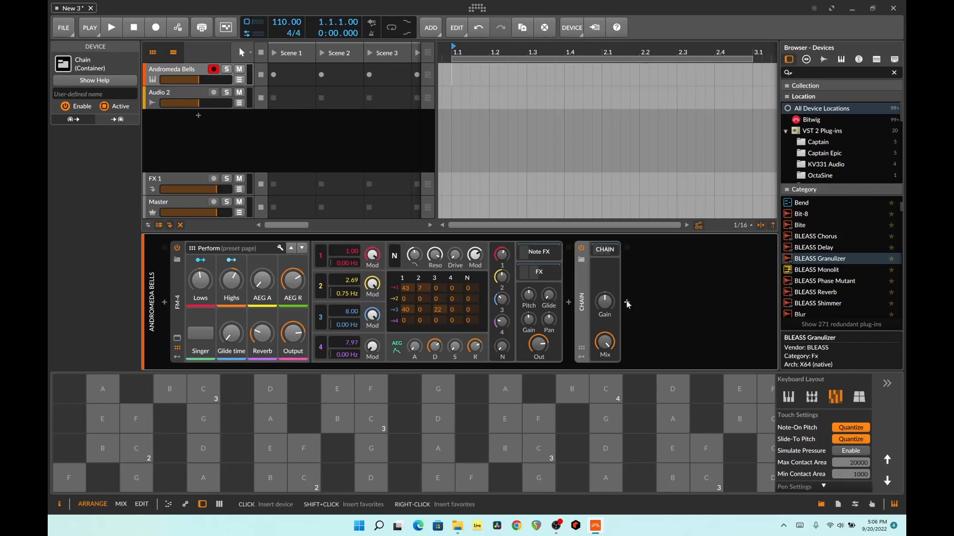
Delete the Chain after FM-4, filter the presets by own creator name, and load GrainWokeyBitCrushed in its place with its devices shown
key("Delete")
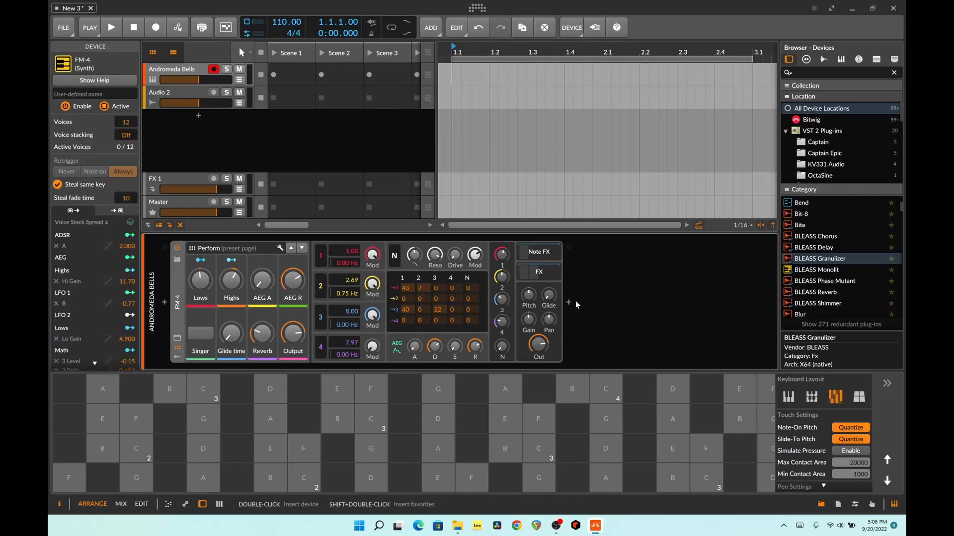
left_click(570, 302)
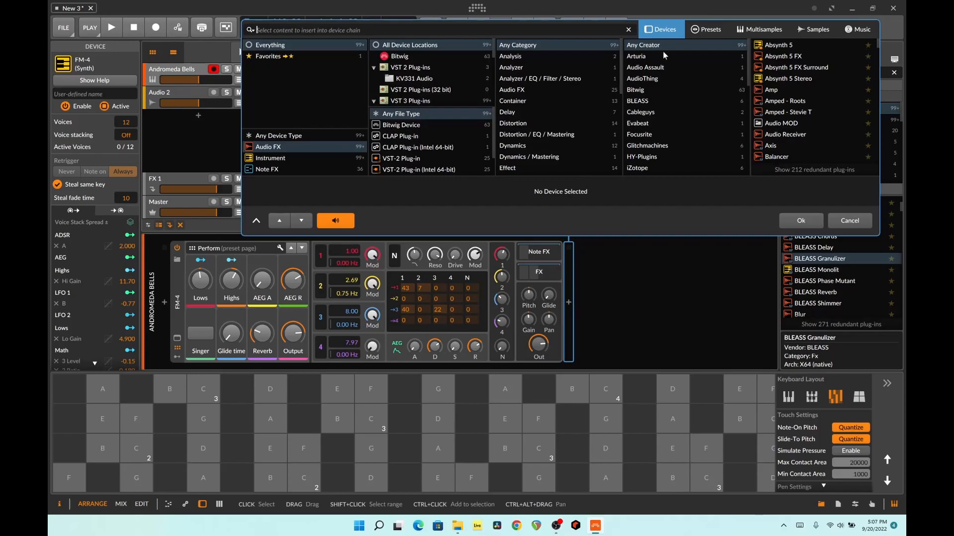
left_click(706, 29)
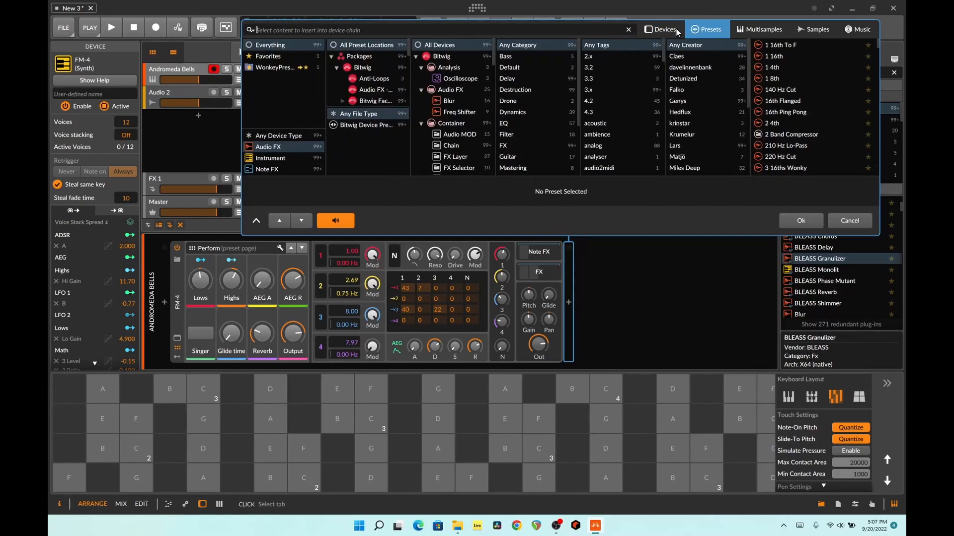
left_click(684, 124)
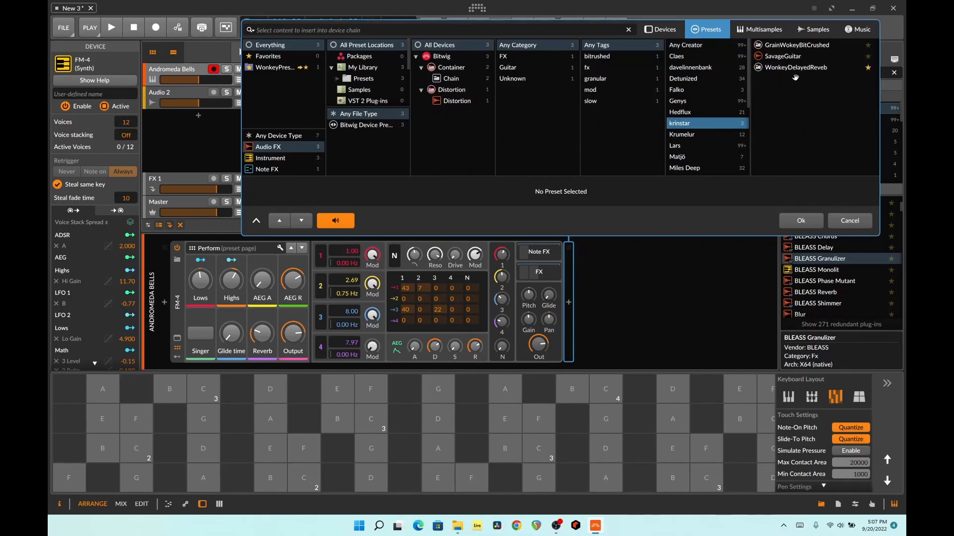
left_click(794, 44)
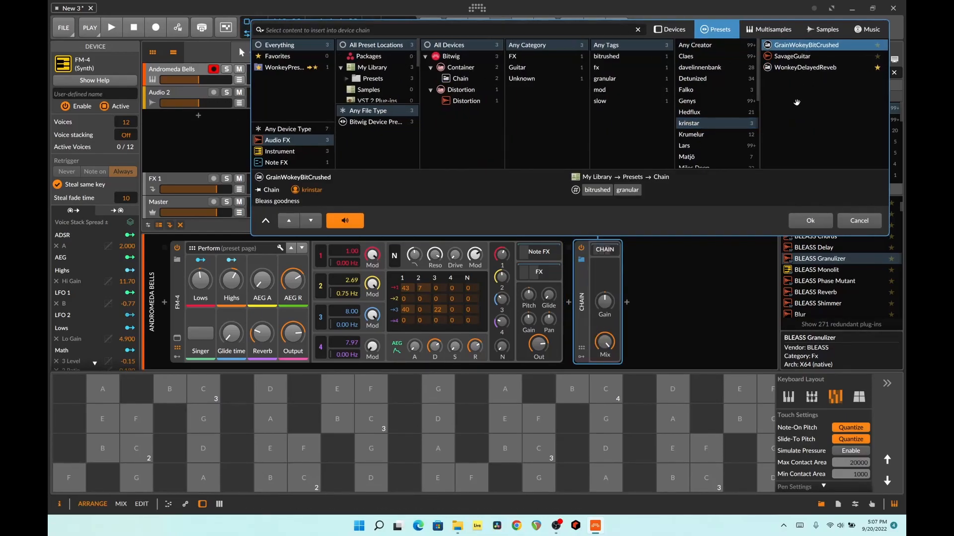
left_click(593, 255)
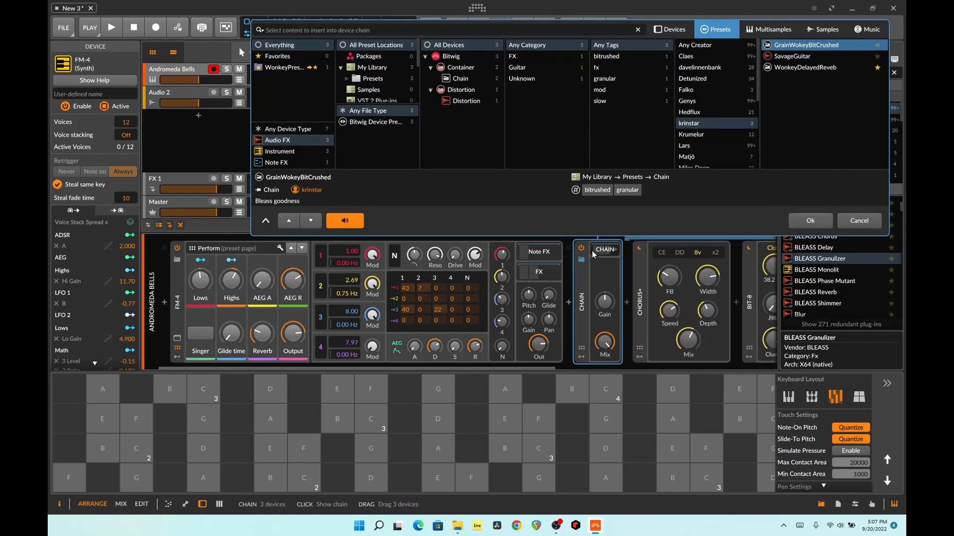
left_click_drag(543, 367, 329, 349)
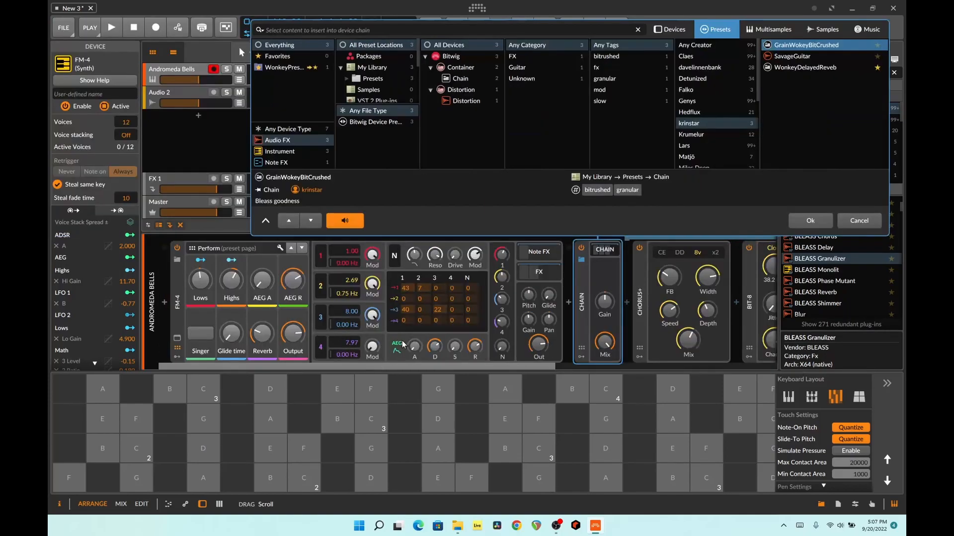
scroll(590, 359, "down", 3)
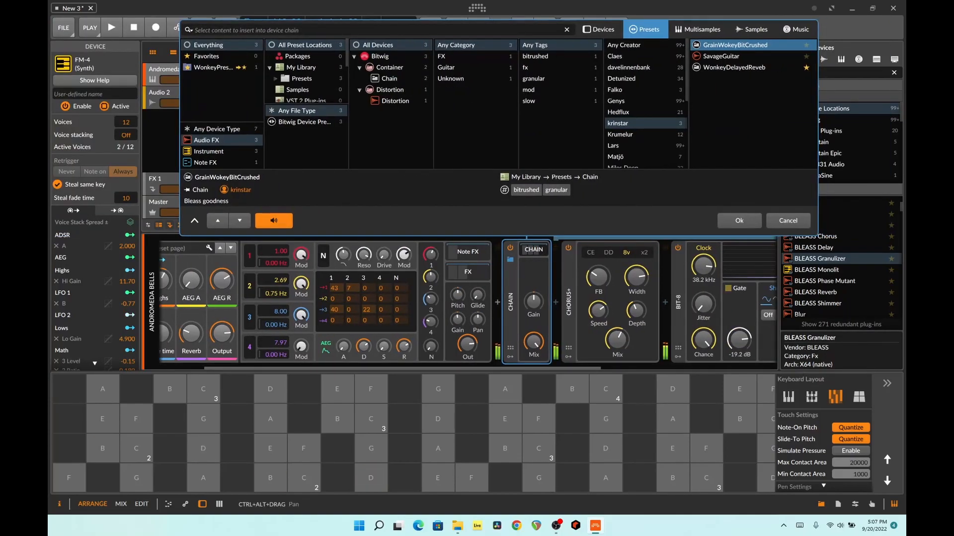
Load the WonkeyDelayedReverb preset after FM-4 instead, audition it with a few notes, and review the devices in its Chain
double_click(732, 68)
left_click(270, 449)
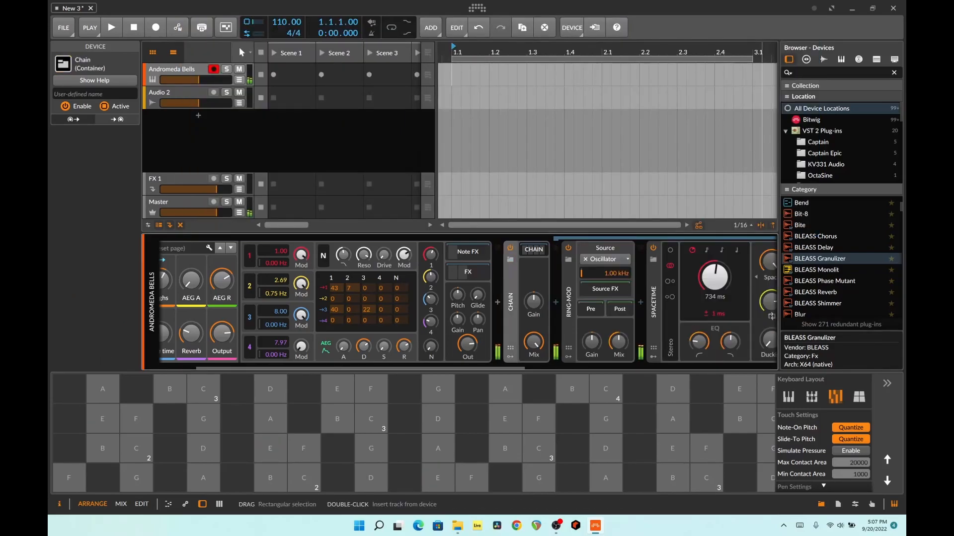
left_click(203, 448)
left_click(133, 447)
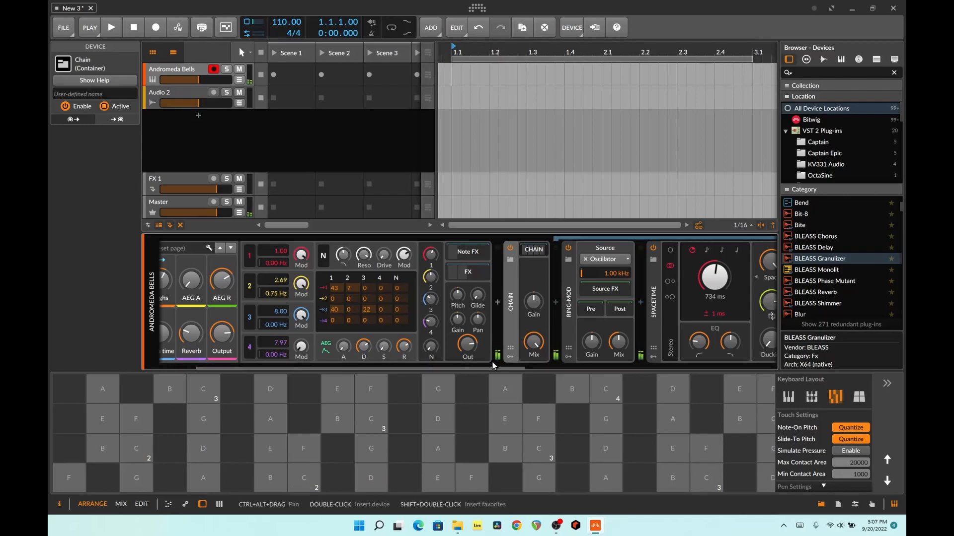
left_click_drag(508, 365, 624, 368)
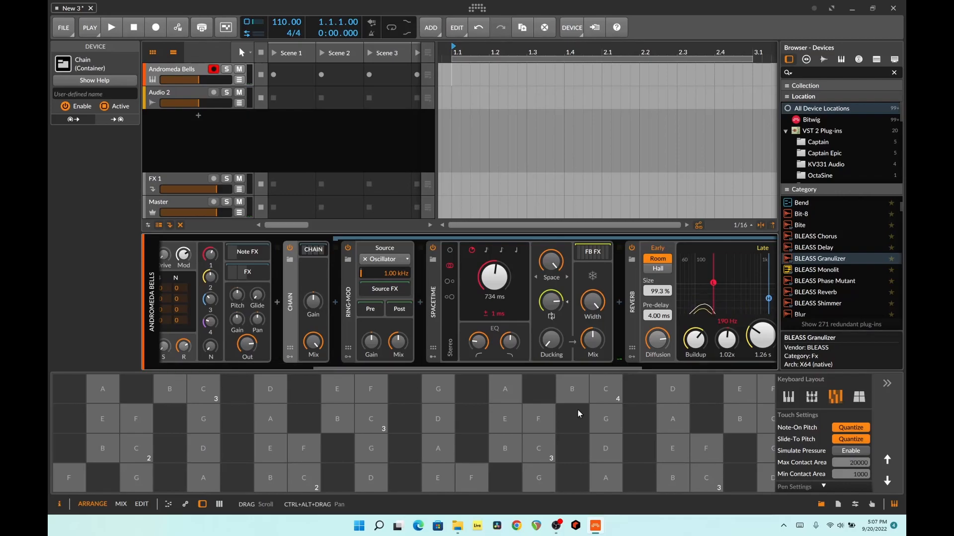
left_click_drag(595, 369, 475, 353)
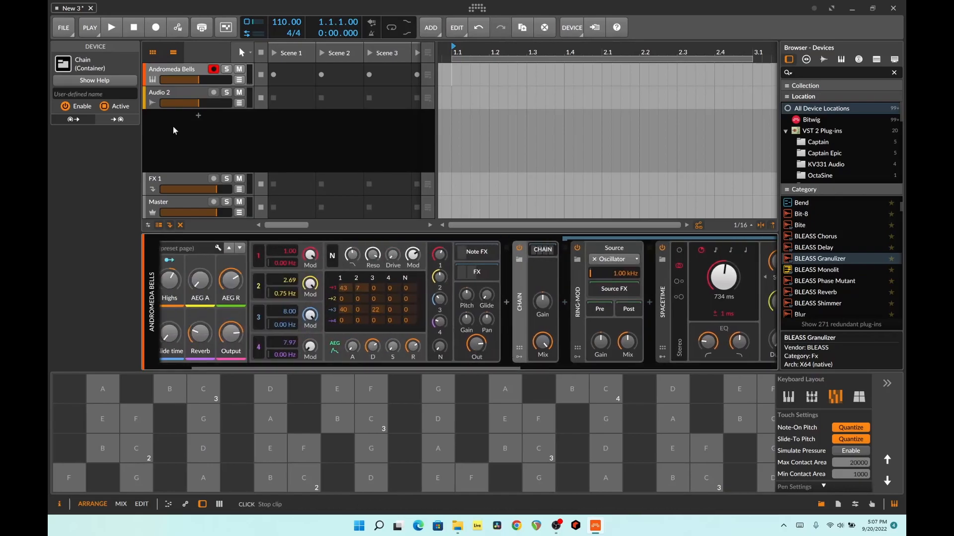
Search the device browser for "nar", add Narcotic on a new audio track, and shift the control point in its circular pad
left_click(815, 74)
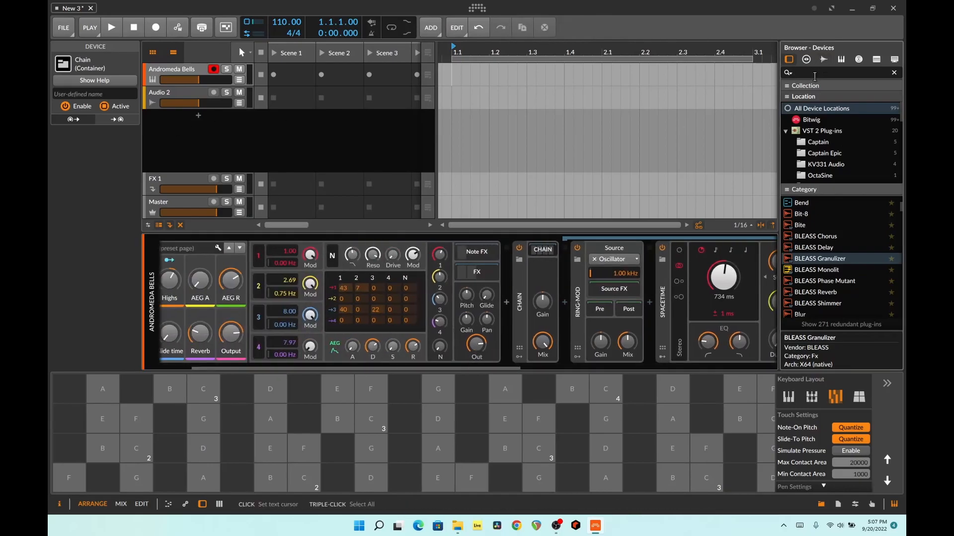
type("nar")
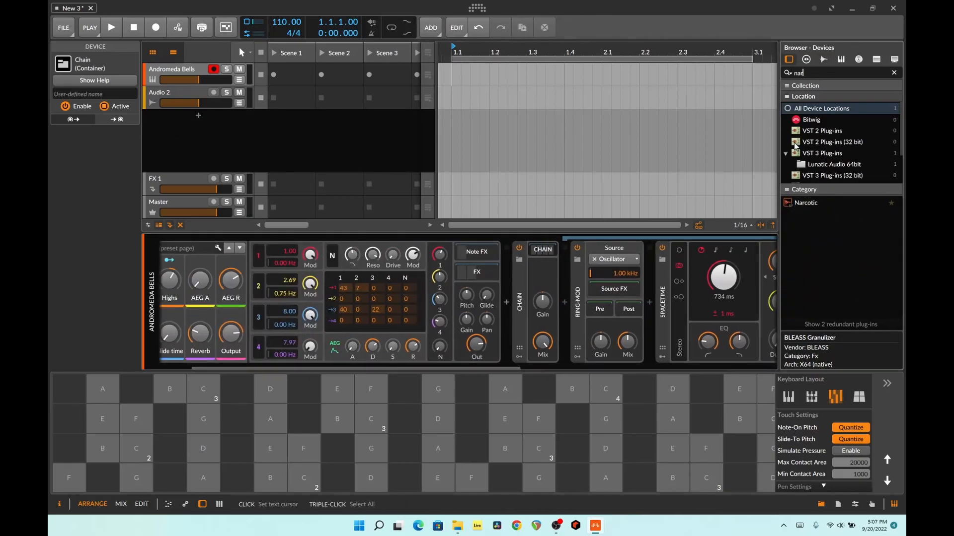
left_click_drag(807, 204, 338, 138)
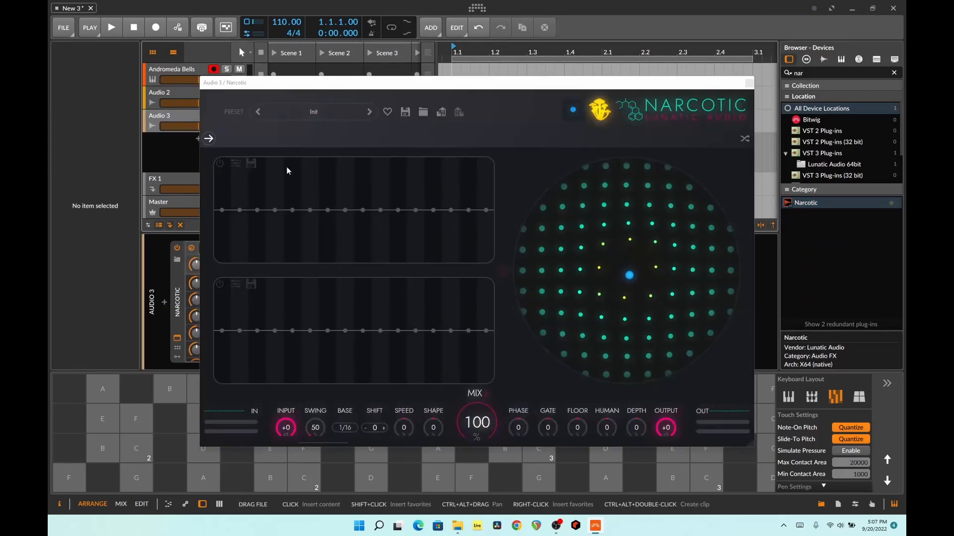
mouse_move(641, 281)
left_mouse_down()
mouse_move(676, 243)
mouse_move(651, 319)
mouse_move(661, 209)
mouse_move(645, 264)
left_mouse_up()
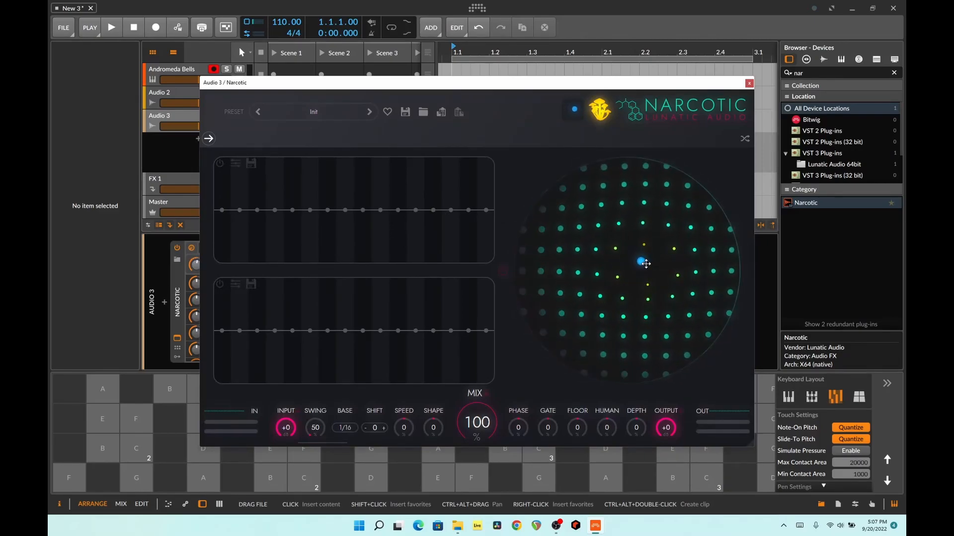
Load the EVOLVE > Java Hut preset in Narcotic and review its Tape, Phaser, Delay and Filter modules
left_click(355, 115)
mouse_move(330, 204)
left_click(389, 233)
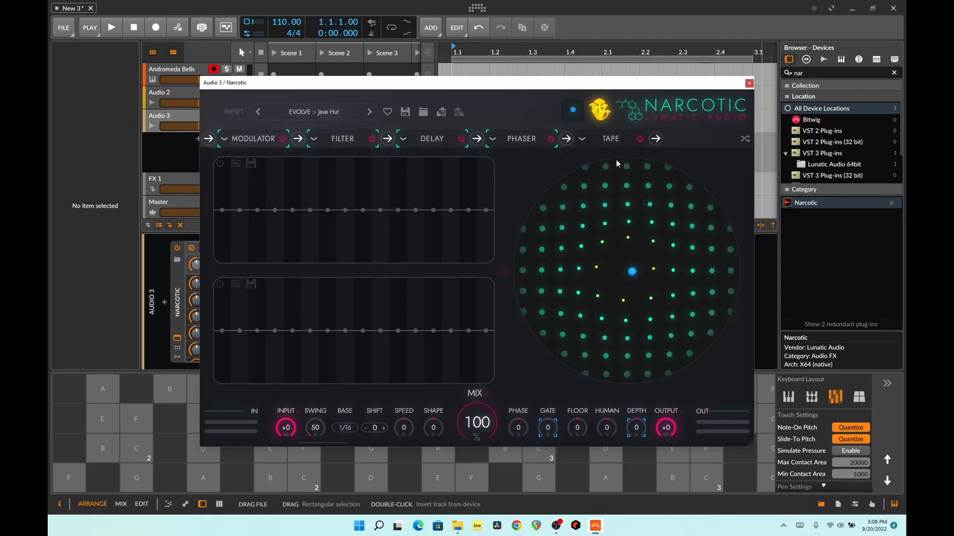
left_click(610, 144)
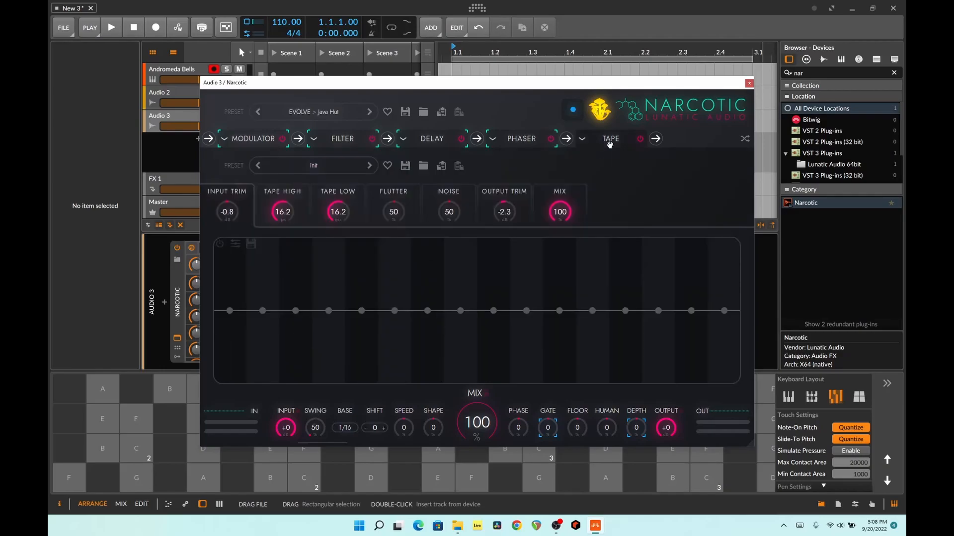
left_click(541, 143)
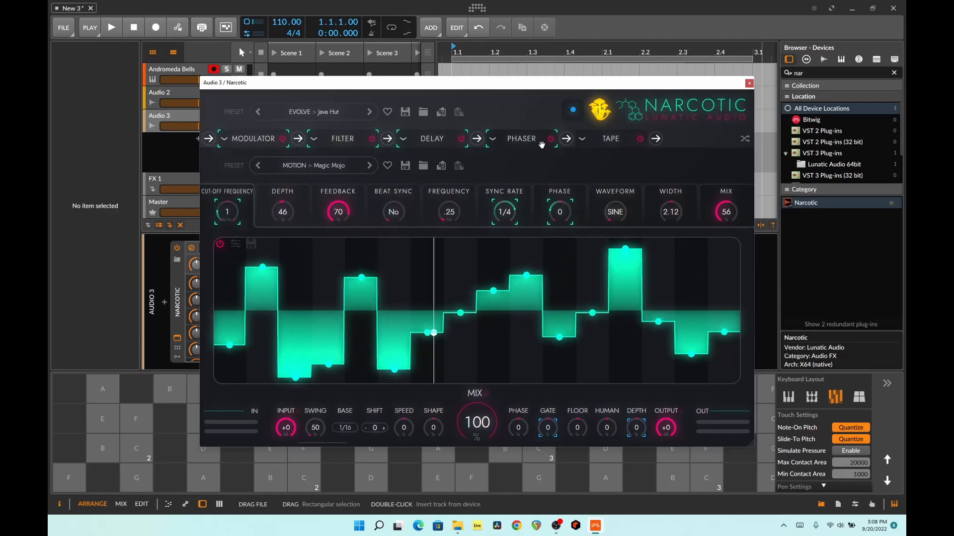
left_click(443, 148)
left_click(346, 146)
left_click(432, 140)
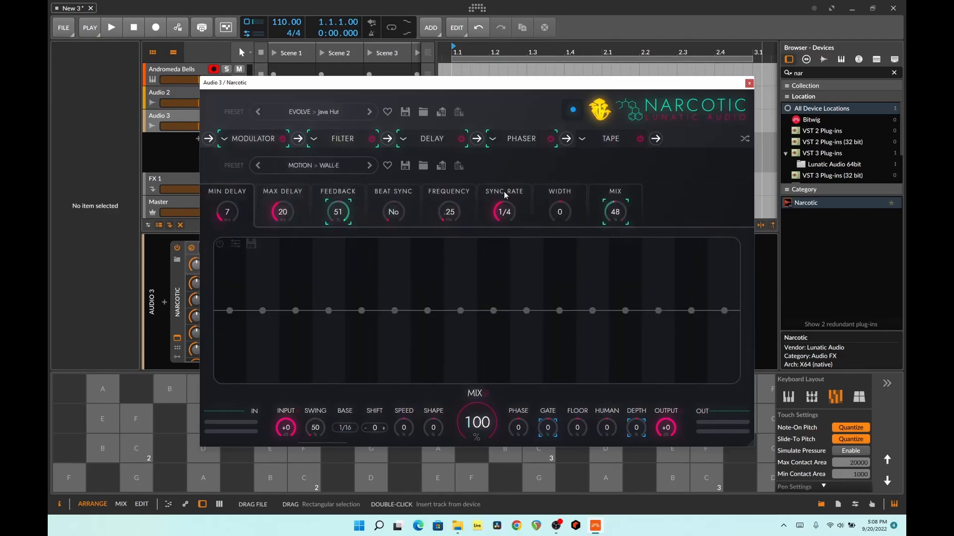
Raise two steps in the step sequence of Narcotic's Delay module and close the plug-in window
left_click_drag(552, 289, 558, 254)
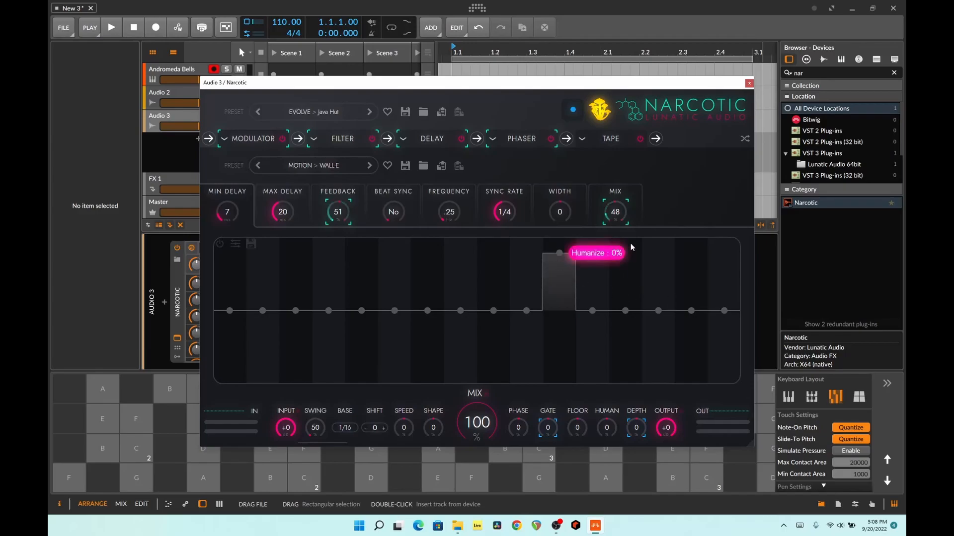
left_click_drag(407, 317, 406, 264)
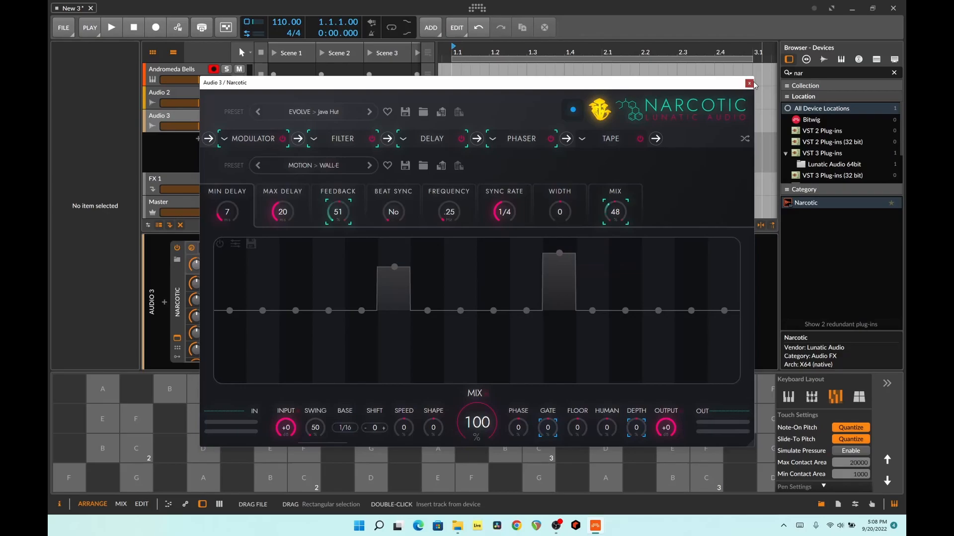
left_click(749, 83)
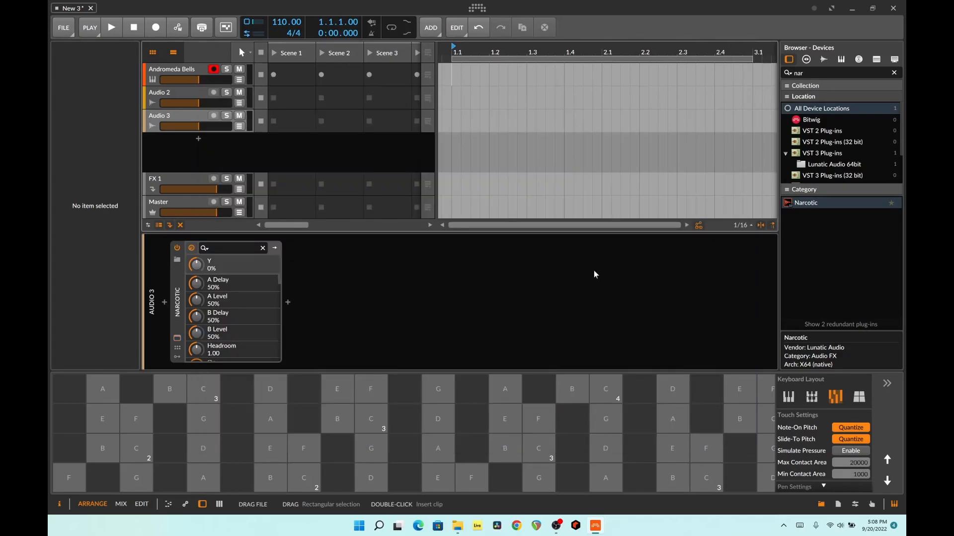
Add a Steps modulator to Narcotic and draw a varied pattern across its 16 steps
left_click(178, 358)
left_click(193, 261)
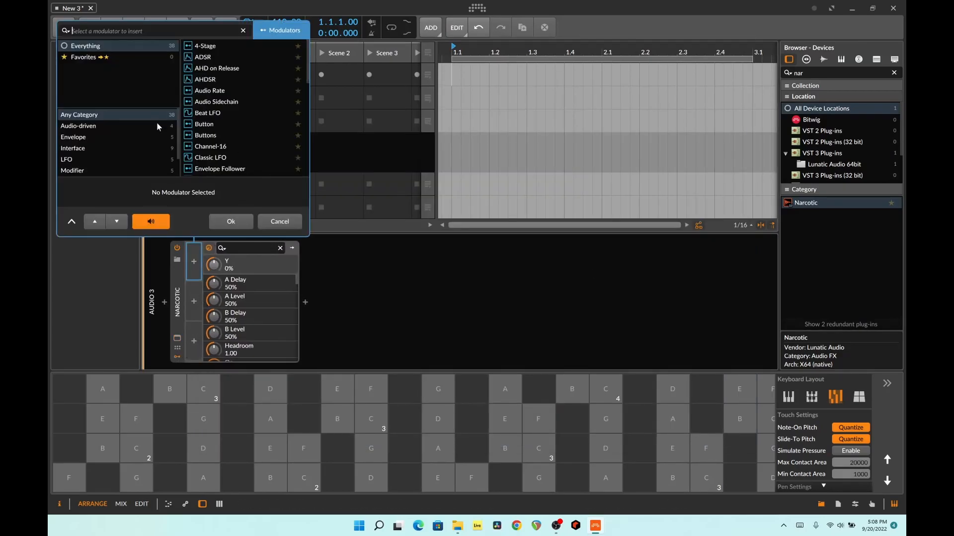
type("steps")
double_click(213, 50)
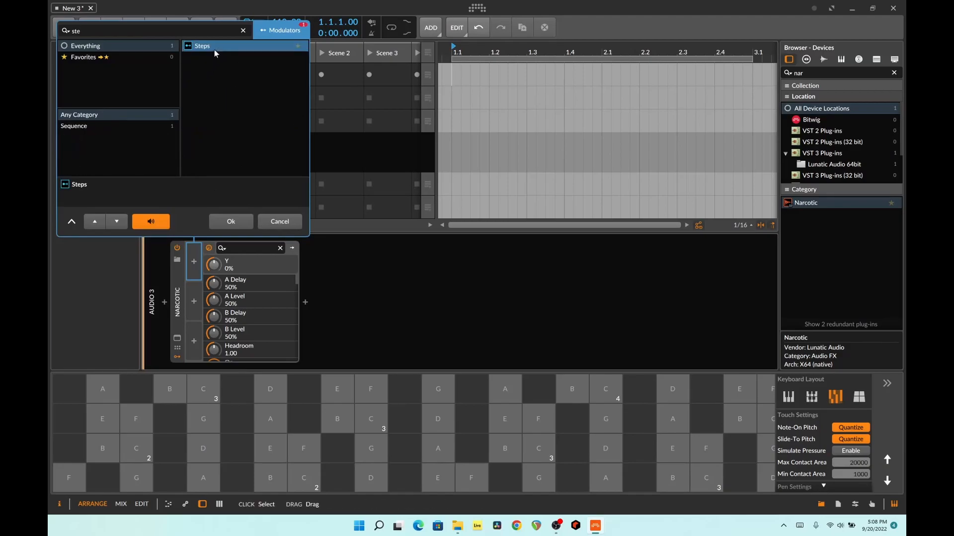
left_click(202, 262)
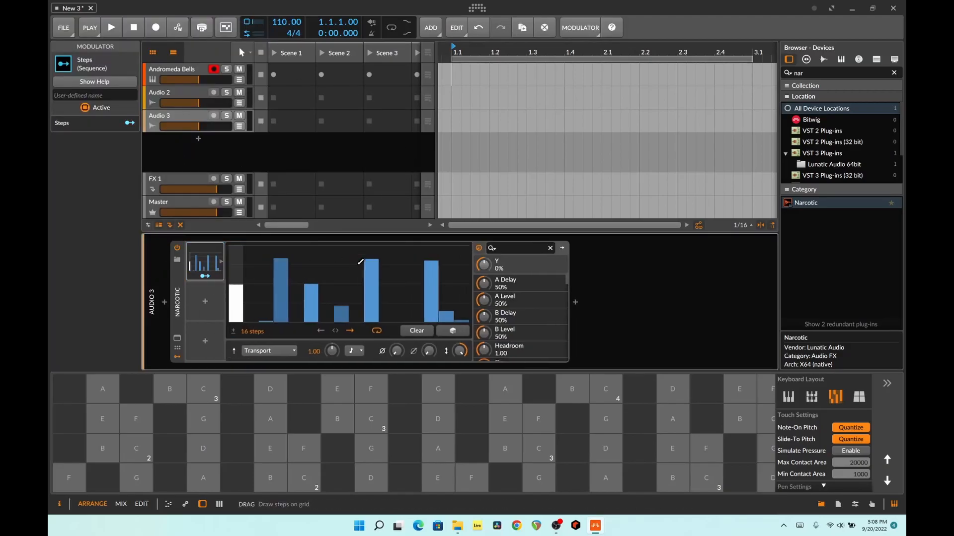
mouse_move(301, 300)
left_mouse_down()
mouse_move(370, 313)
mouse_move(450, 248)
left_mouse_up()
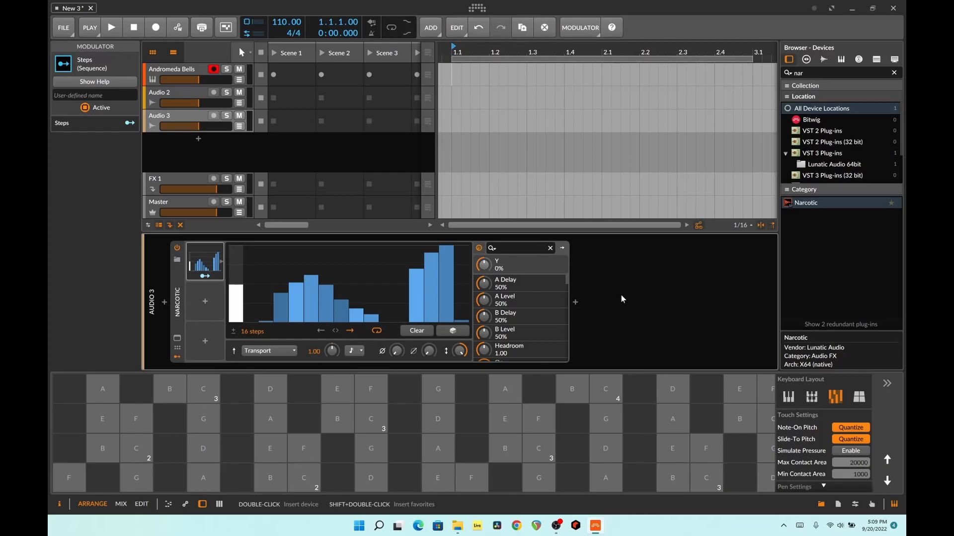
Search the device browser for "lay" and add an FX Layer after Narcotic
left_click(894, 73)
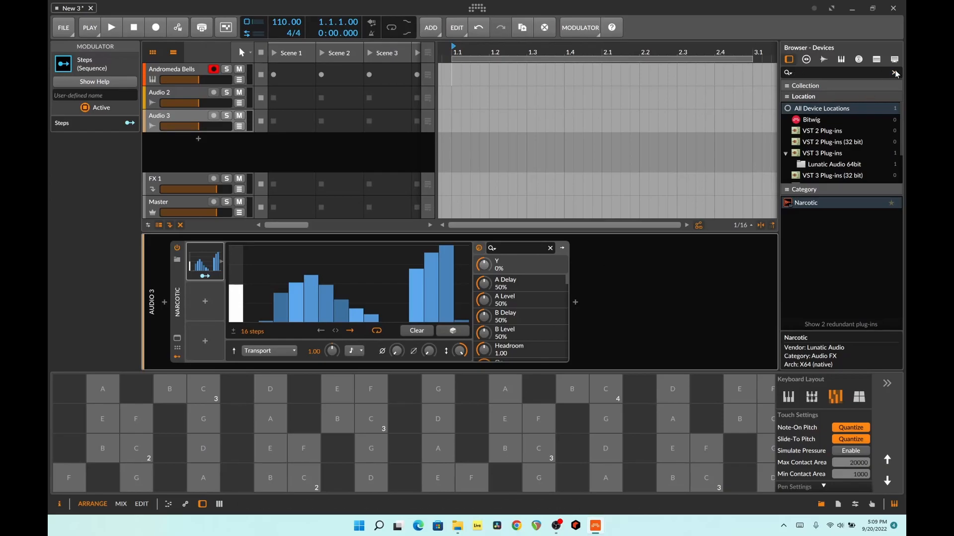
key("Tab")
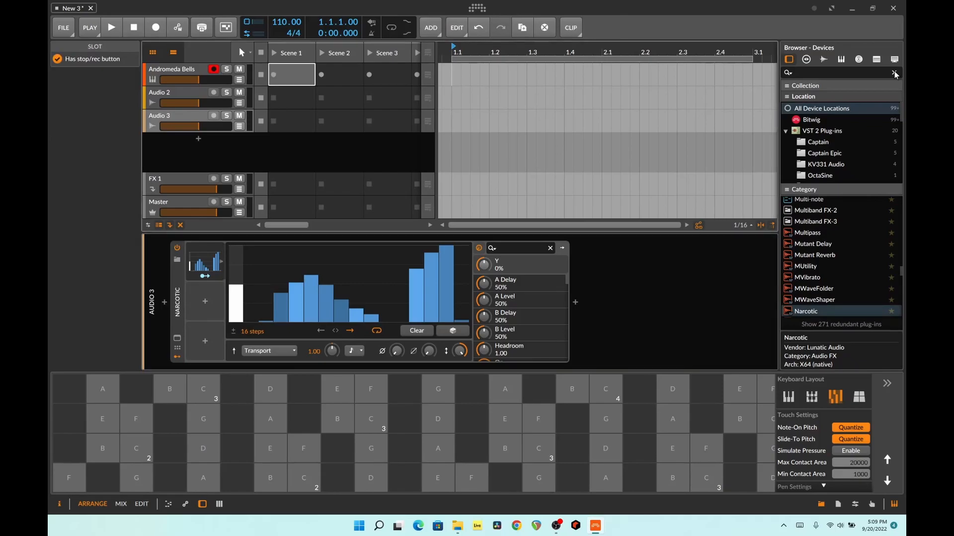
left_click(858, 74)
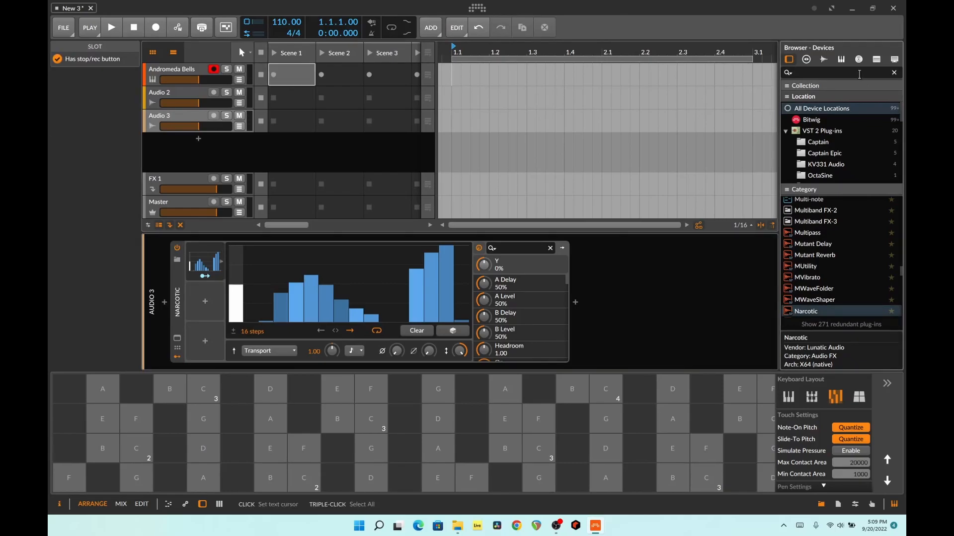
type("rx")
type("l")
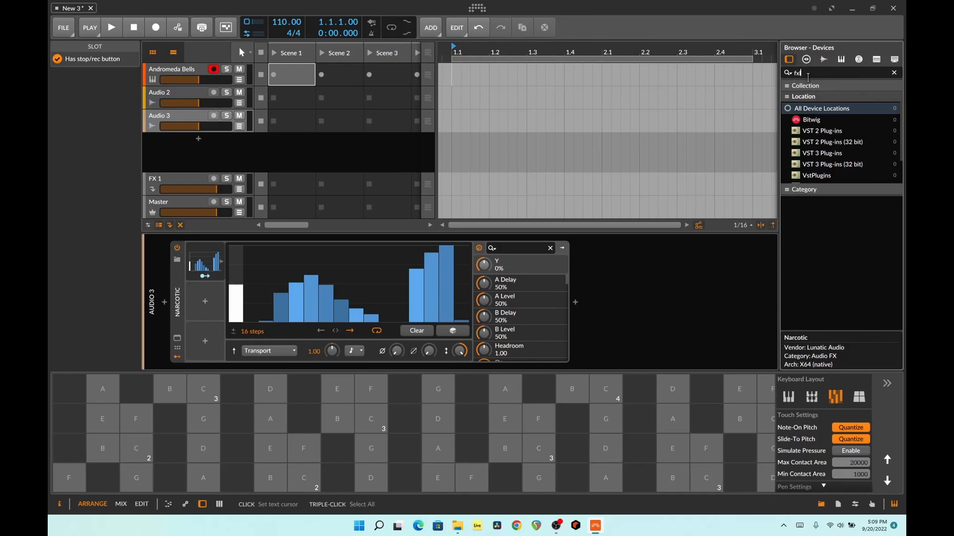
key("BackSpace")
key("BackSpace")
key("BackSpace")
type("lay")
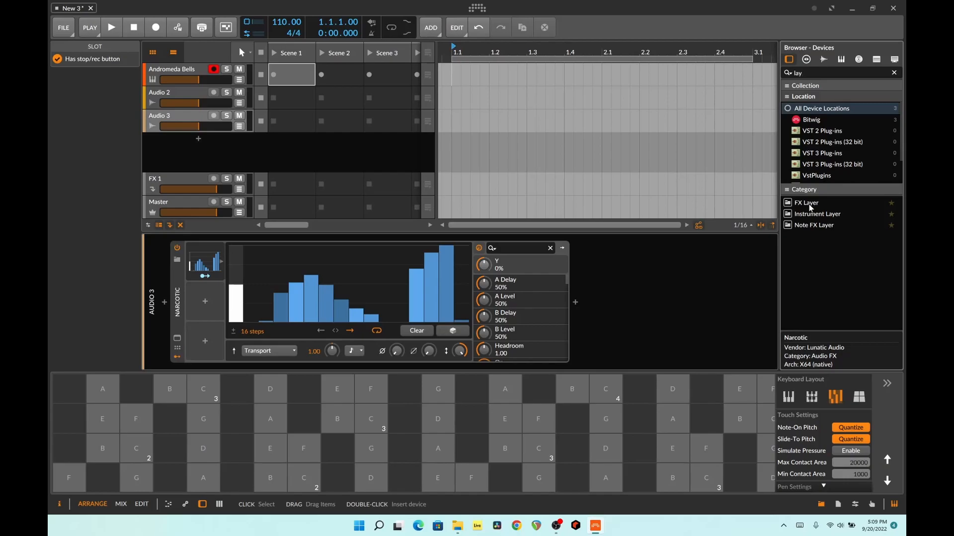
left_click_drag(810, 208, 640, 274)
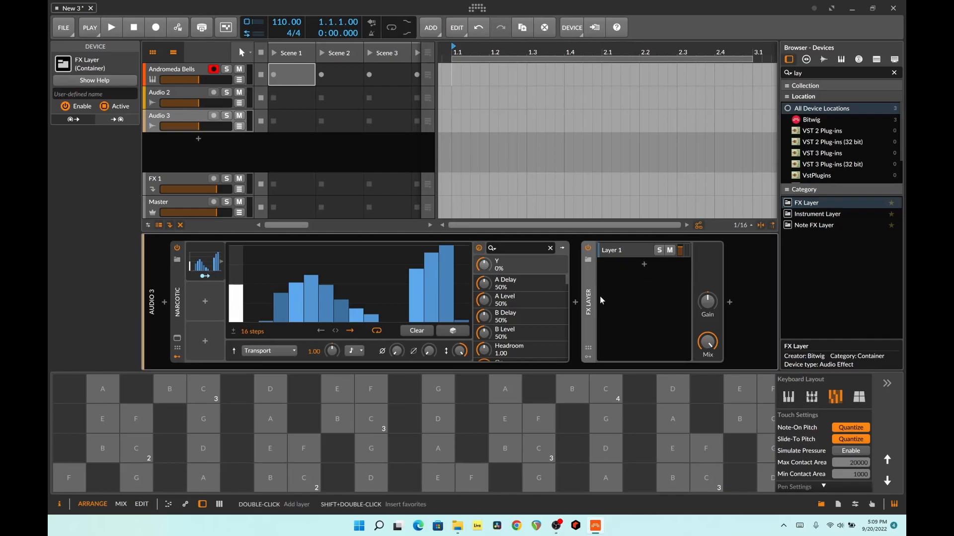
Add Flanger+ to the FX Layer's first layer and load a Solid Flange preset into it
left_click(628, 251)
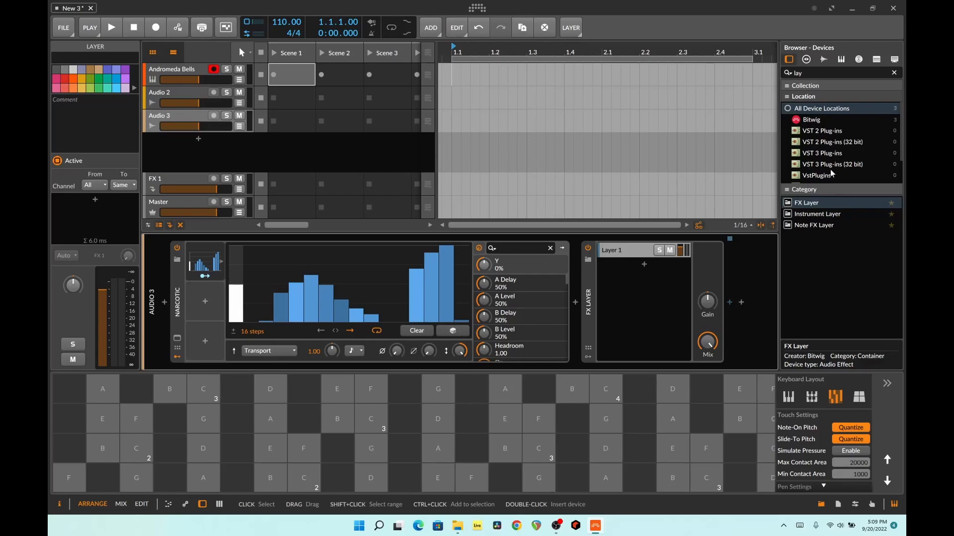
left_click(894, 73)
left_click_drag(818, 241, 633, 254)
left_click_drag(652, 363, 752, 365)
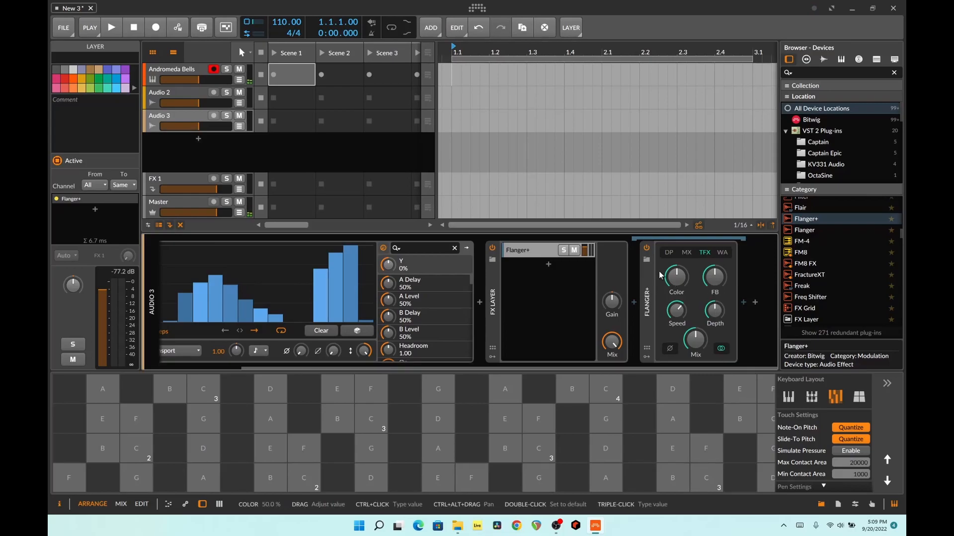
left_click(647, 260)
double_click(819, 134)
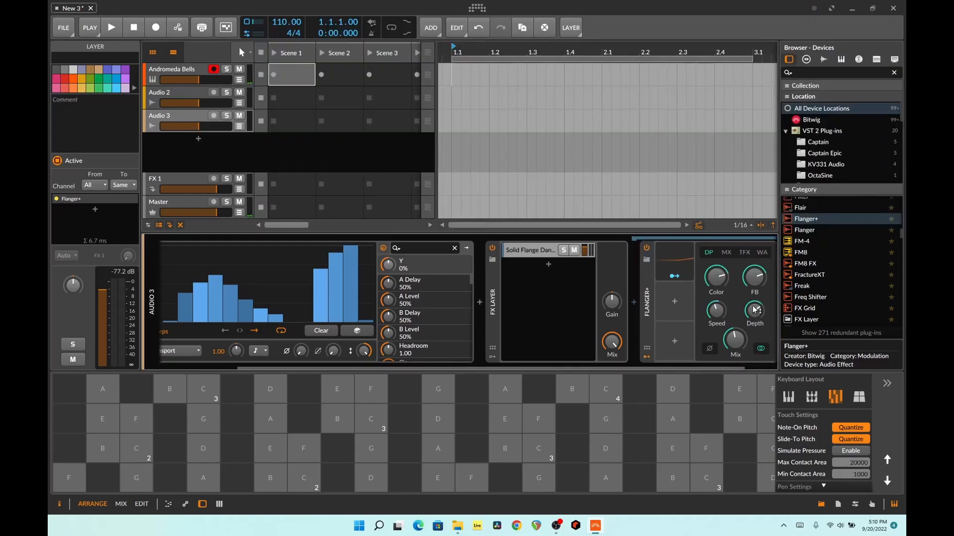
Insert the FM8 synth before Narcotic at the start of the device chain and close its plug-in window
left_click_drag(702, 366, 615, 368)
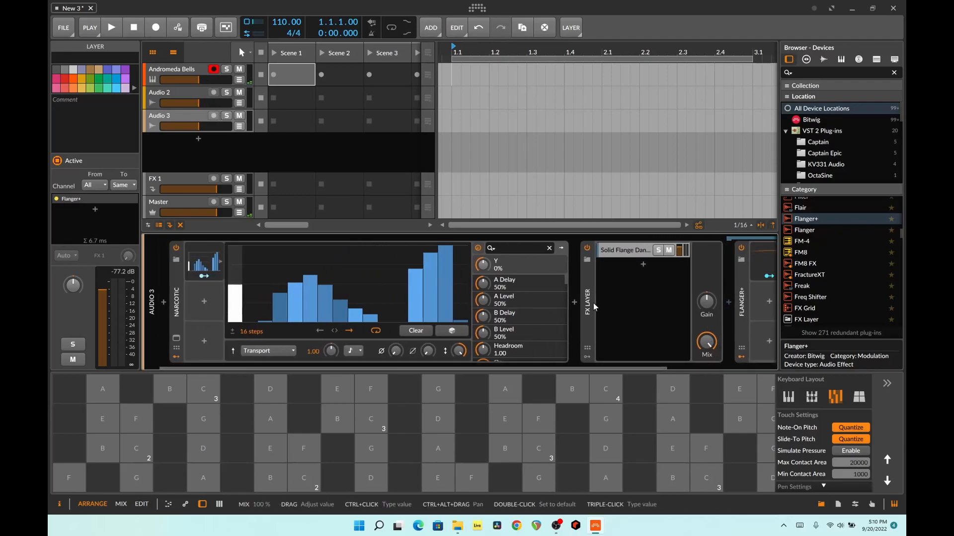
left_click_drag(604, 367, 708, 372)
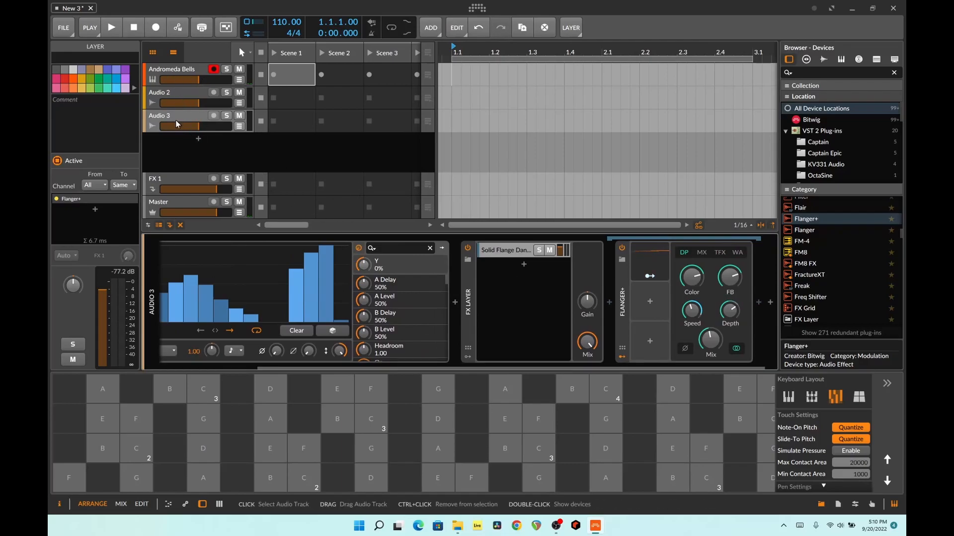
left_click_drag(489, 369, 290, 367)
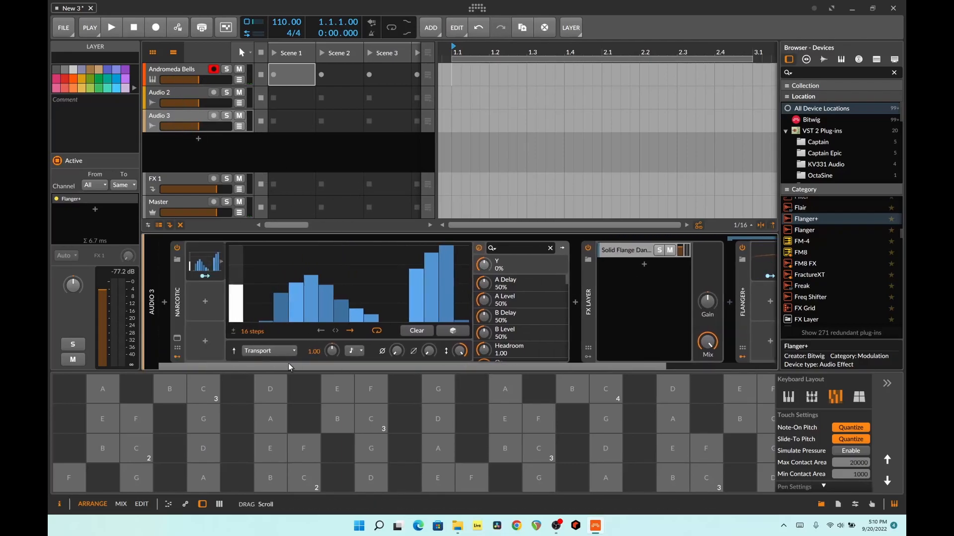
left_click(795, 254)
left_click_drag(795, 254, 165, 302)
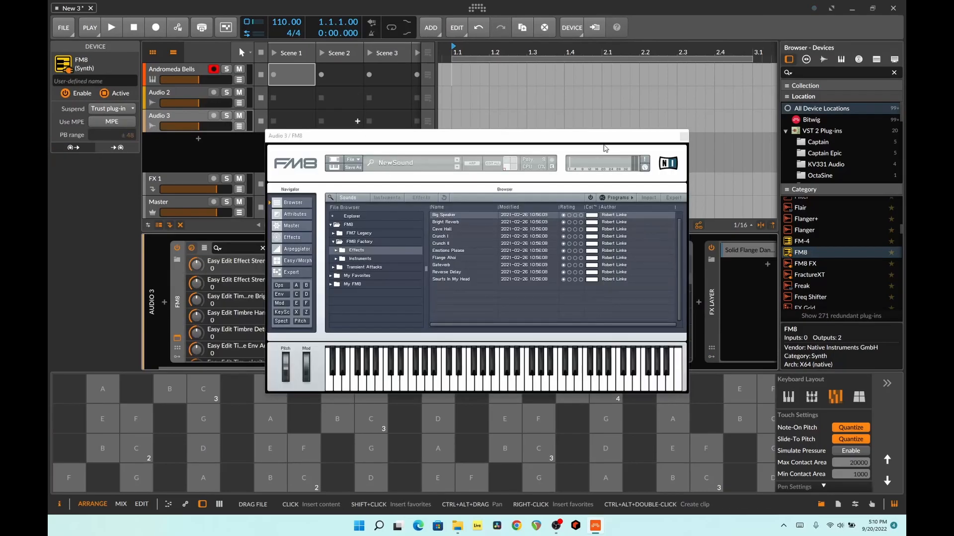
left_click(684, 136)
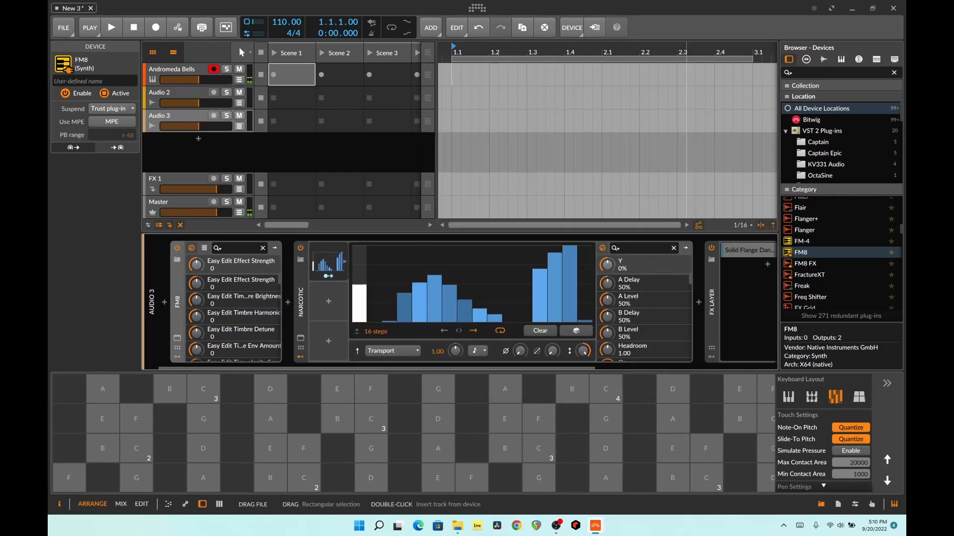
Convert the Audio 3 track to an instrument track, select it for note input and audition FM8 with some chords
left_click(213, 118)
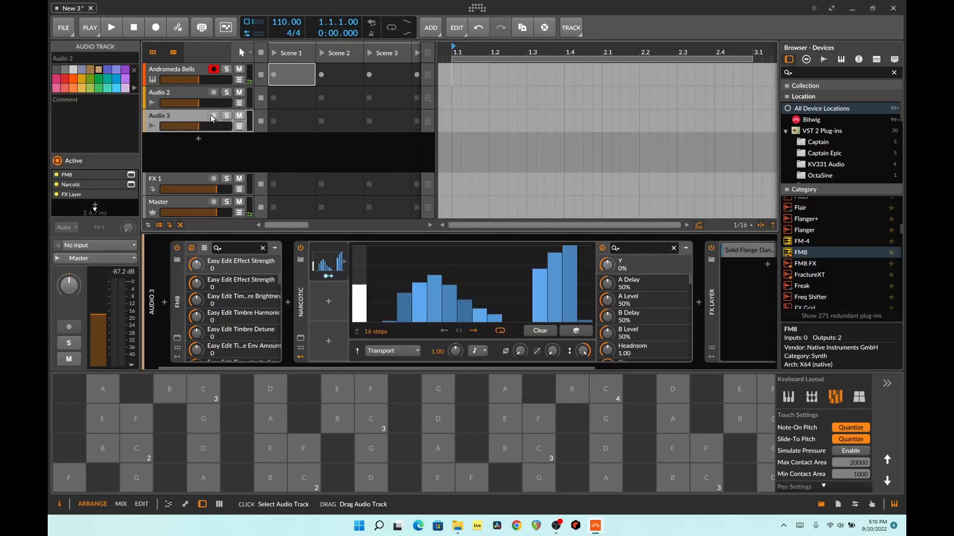
right_click(196, 119)
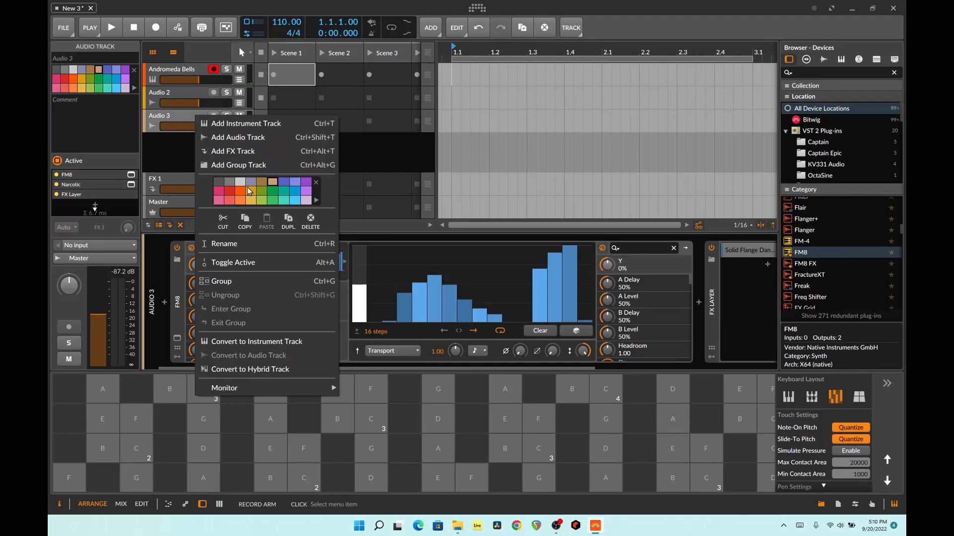
left_click(258, 342)
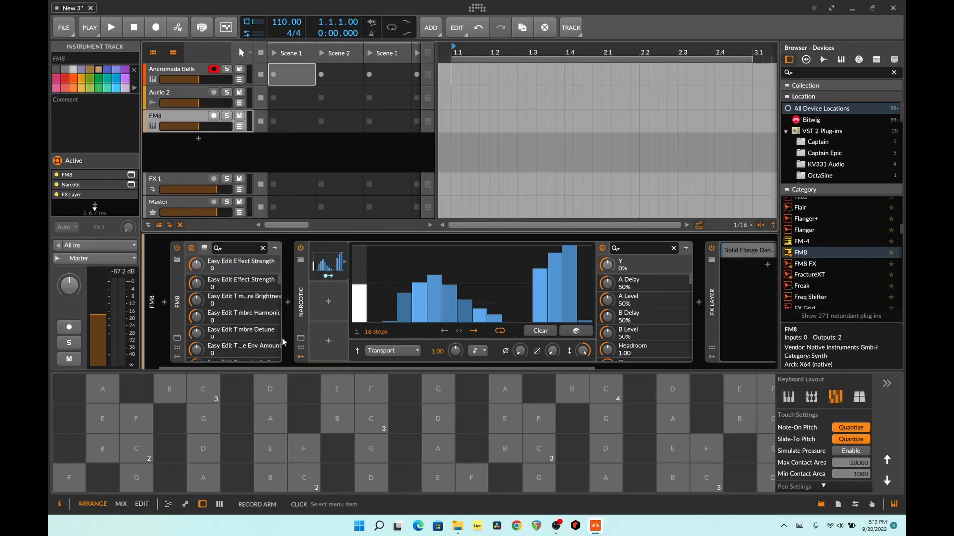
left_click(192, 116)
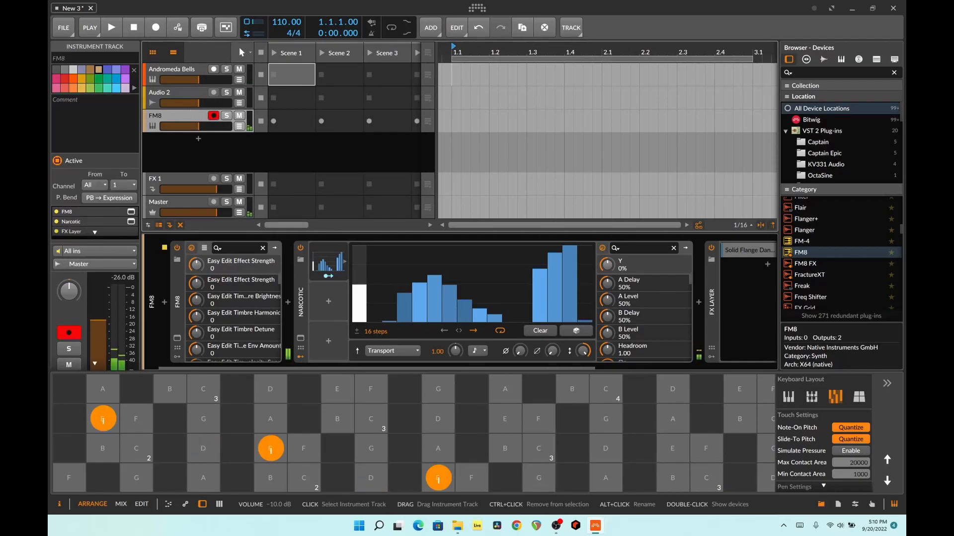
Bypass the FX Layer and Narcotic, re-enable only the FX Layer, and audition the sound with a note
left_click_drag(445, 368, 624, 371)
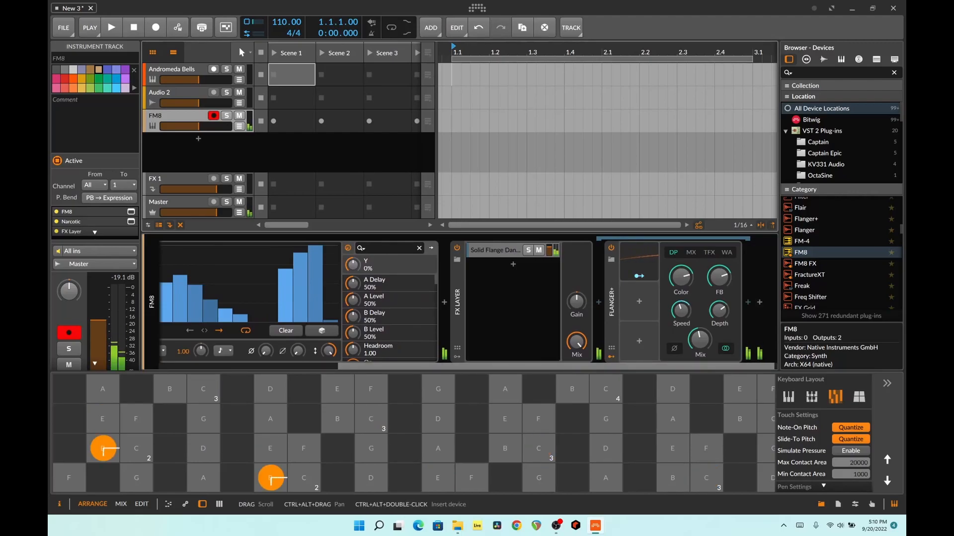
left_click(457, 247)
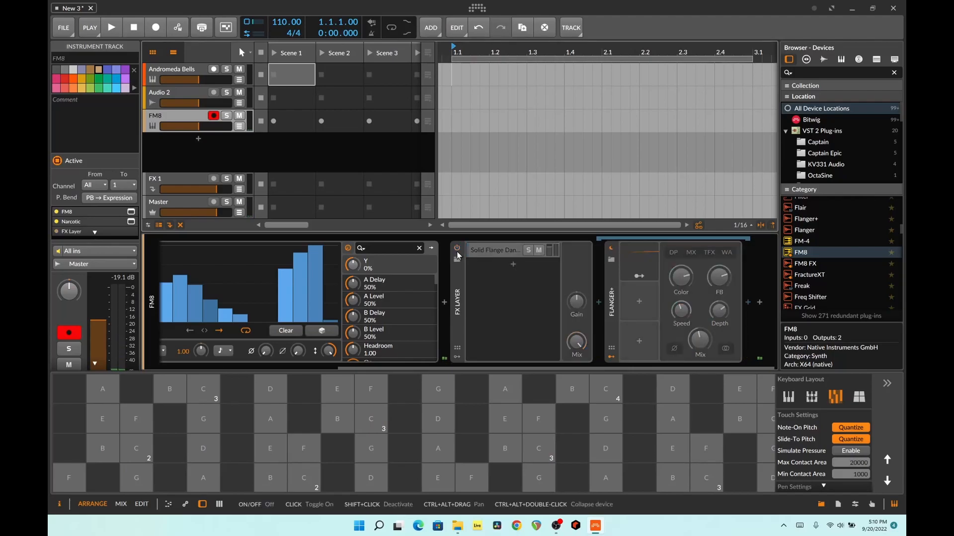
left_click_drag(466, 368, 317, 341)
left_click(233, 248)
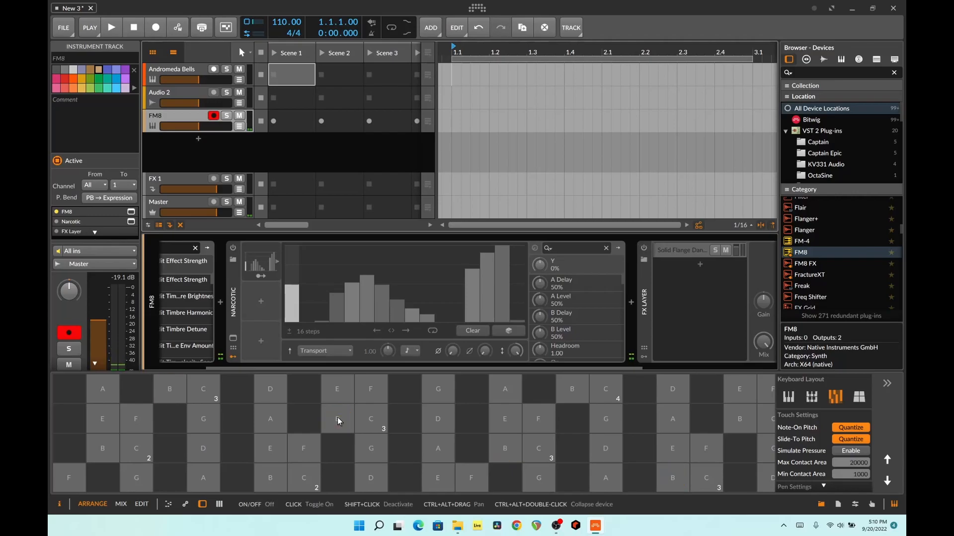
left_click(644, 248)
left_click(337, 421)
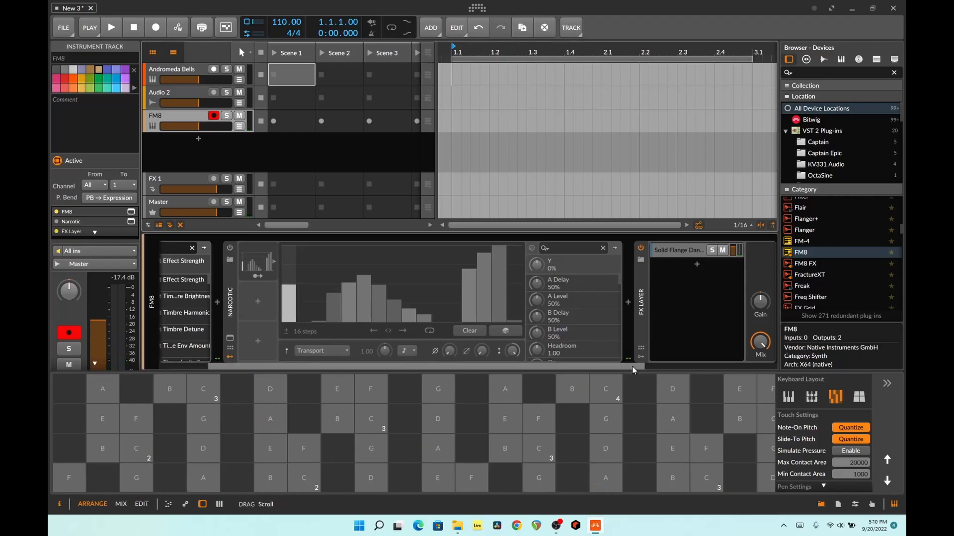
Add FractureXT after Flanger+ in the FX Layer's first layer and close its plug-in window
left_click_drag(622, 367, 774, 367)
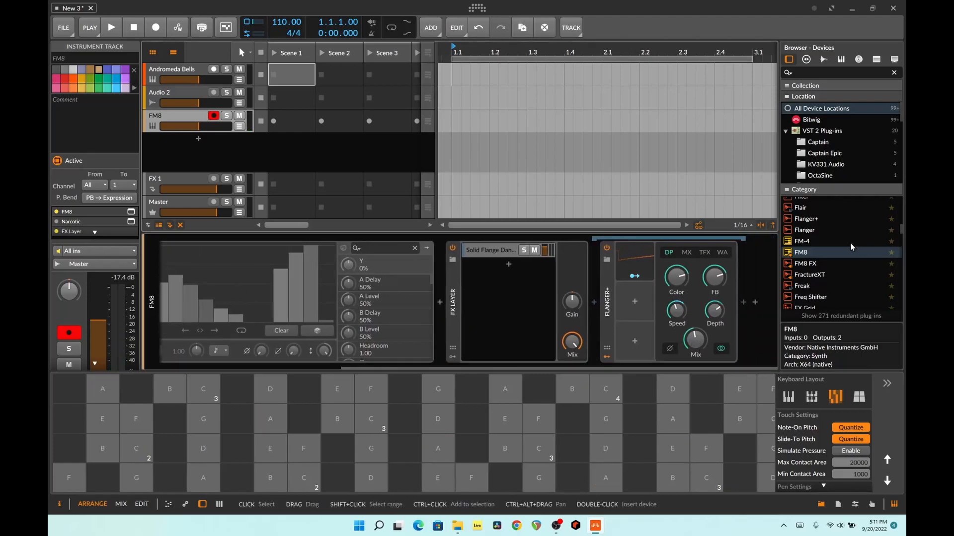
scroll(850, 243, "down", 2)
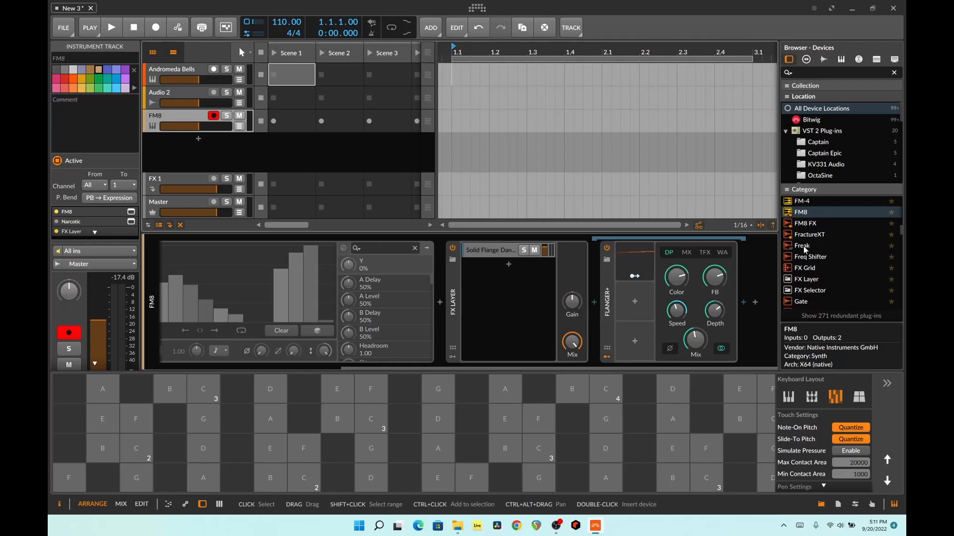
left_click_drag(805, 235, 757, 283)
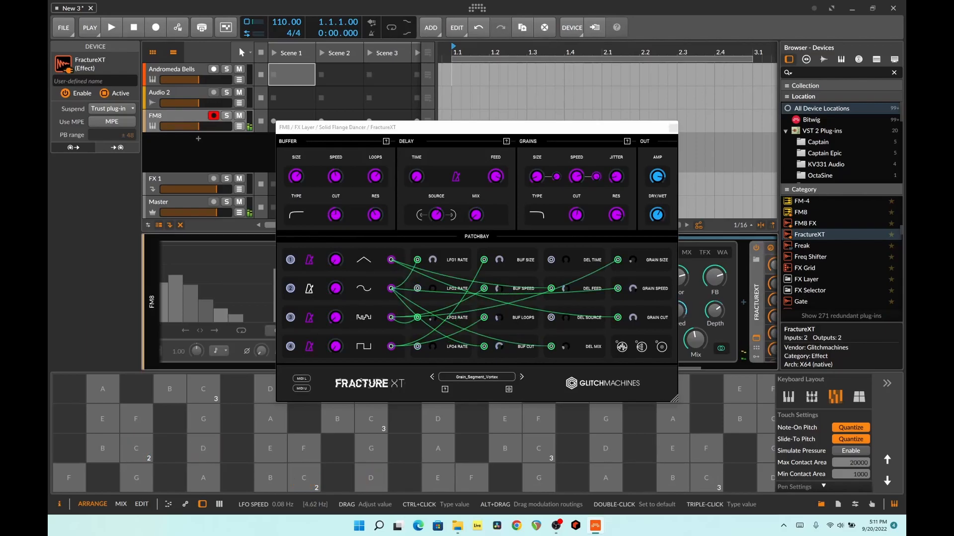
left_click(673, 129)
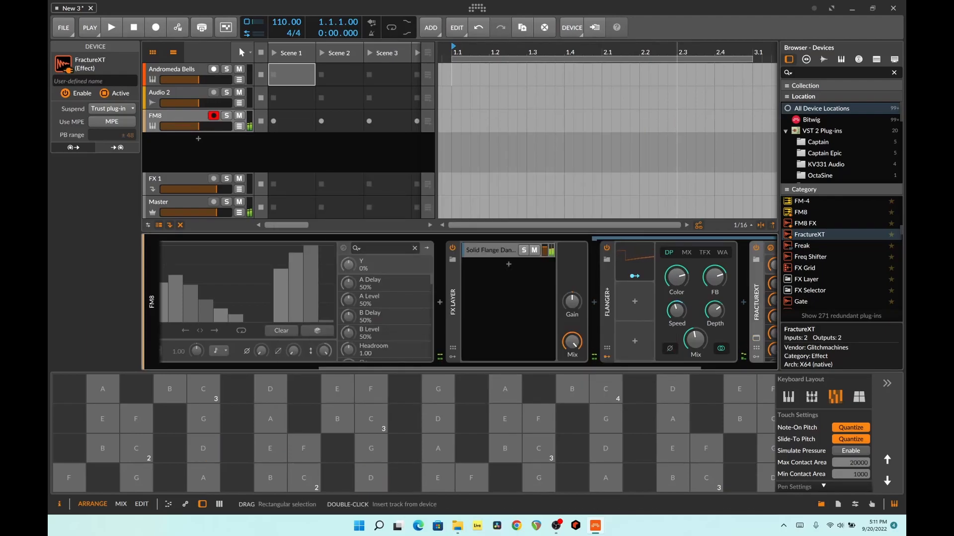
Add Freq Shifter as a second layer of the FX Layer and adjust its Shift amount
left_click_drag(822, 257, 487, 273)
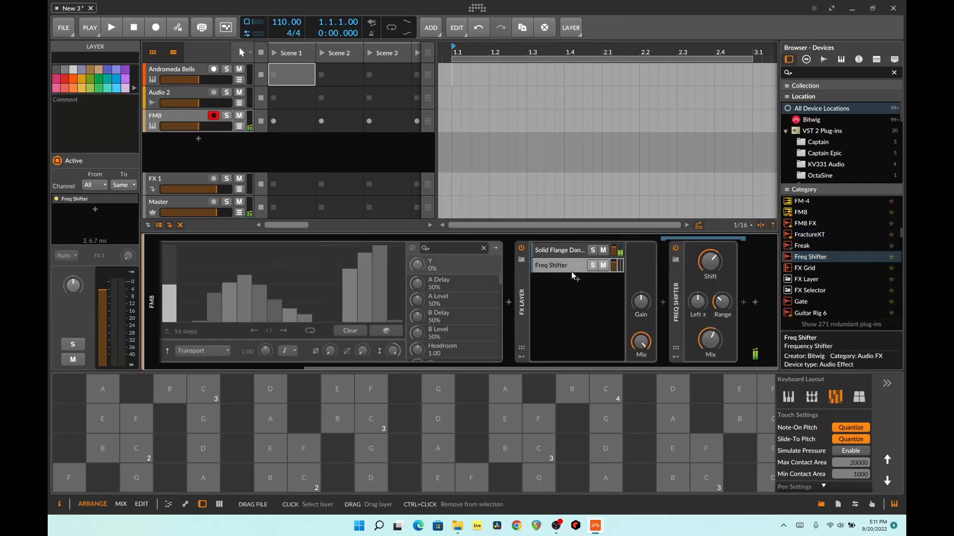
left_click_drag(710, 271, 710, 293)
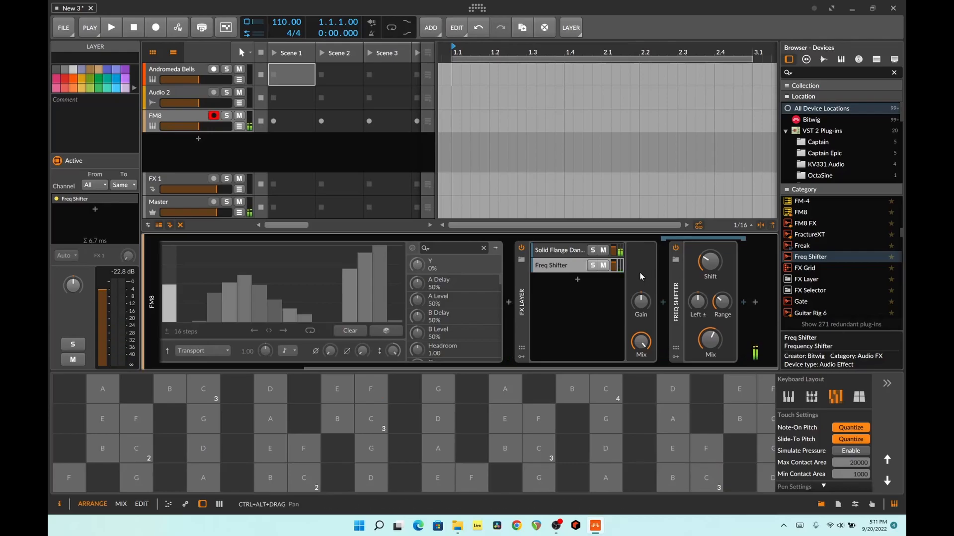
Save the FX Layer to the library as the preset SpacyDelay with the tags fracturefx and flanger
right_click(523, 279)
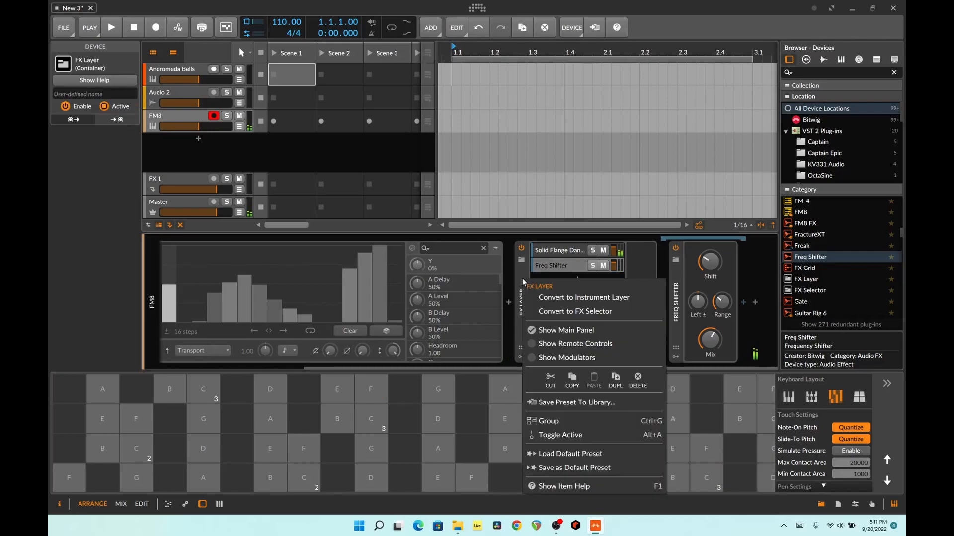
left_click(576, 402)
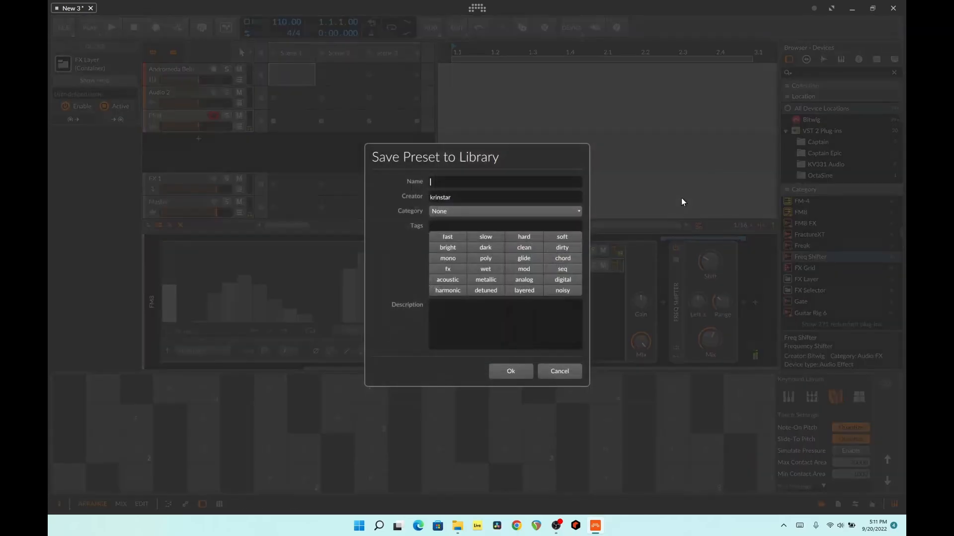
type("Spacy")
type("fracturefx")
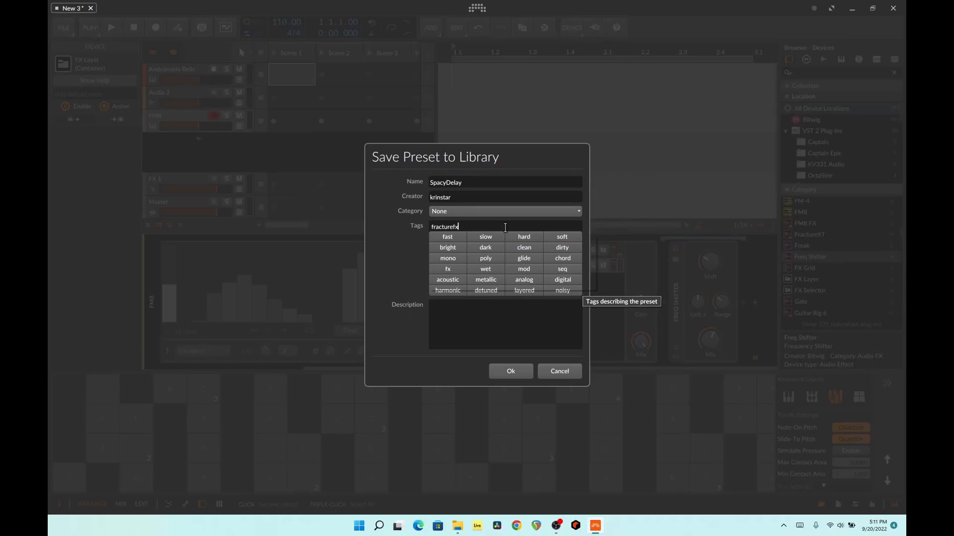
key("Return")
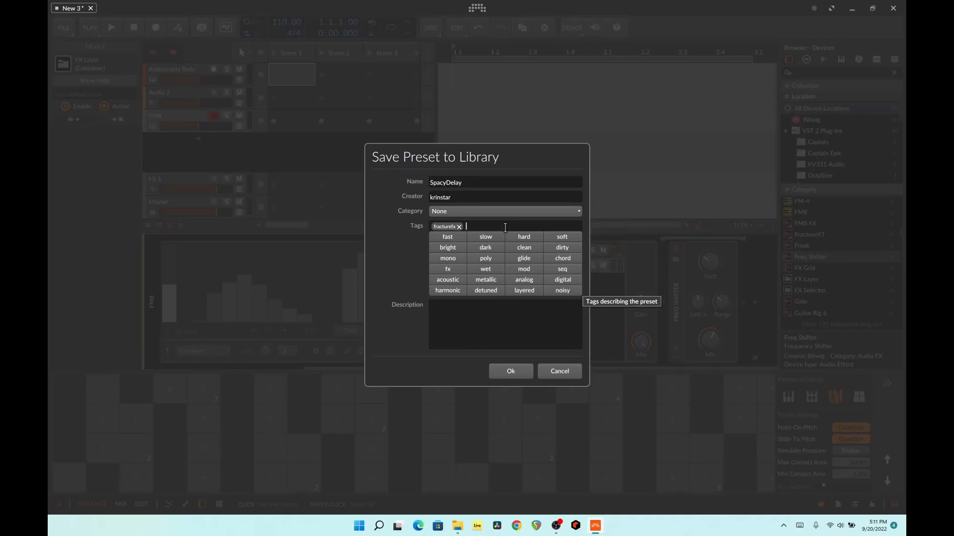
type("p")
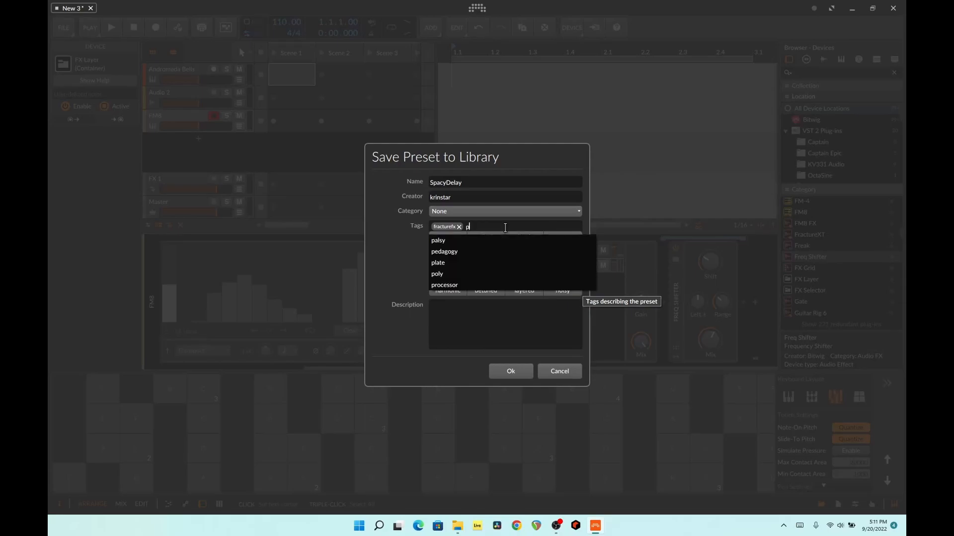
key("BackSpace")
type("flan")
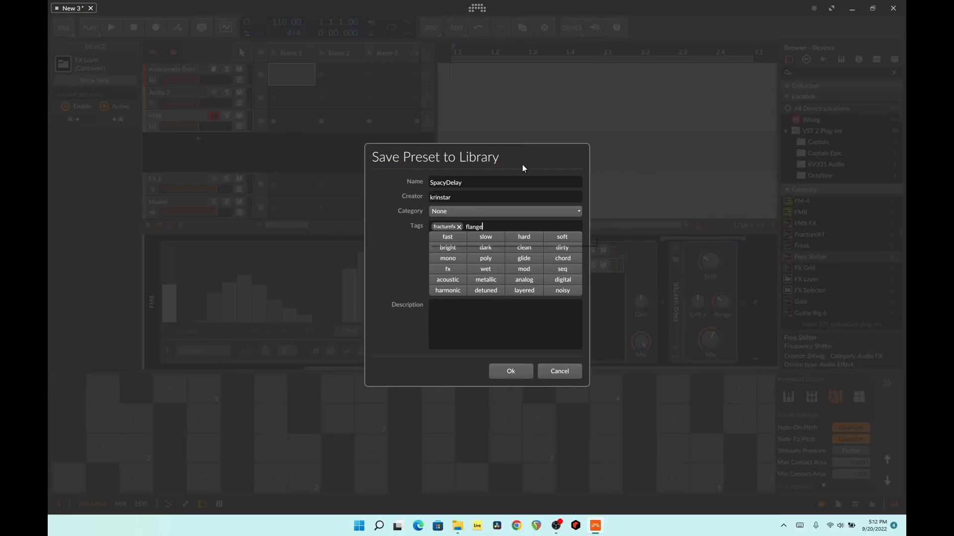
type("ger")
key("Return")
left_click(523, 374)
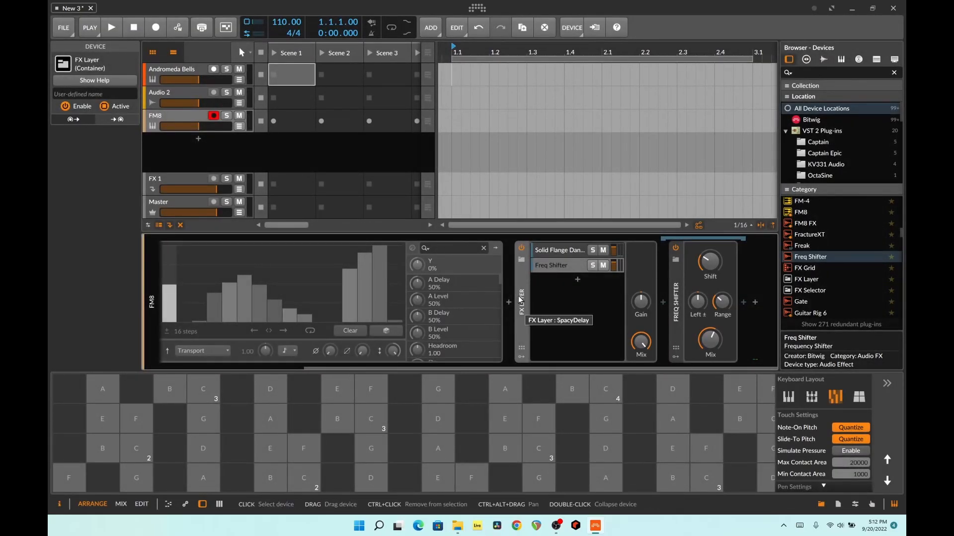
Replace the FX Layer after Narcotic with the saved SpacyDelay preset, found by its creator, and audition it with some notes
key("Delete")
left_click(699, 303)
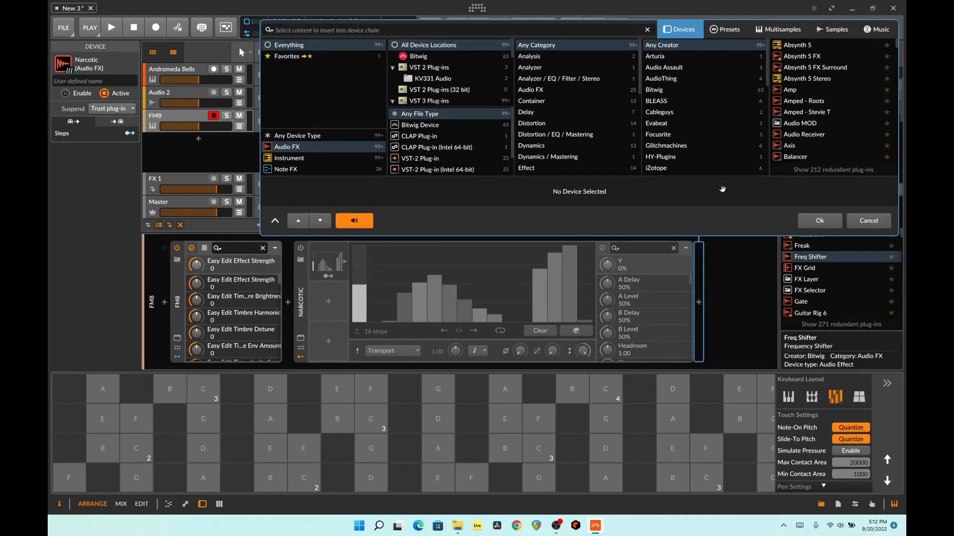
left_click(718, 29)
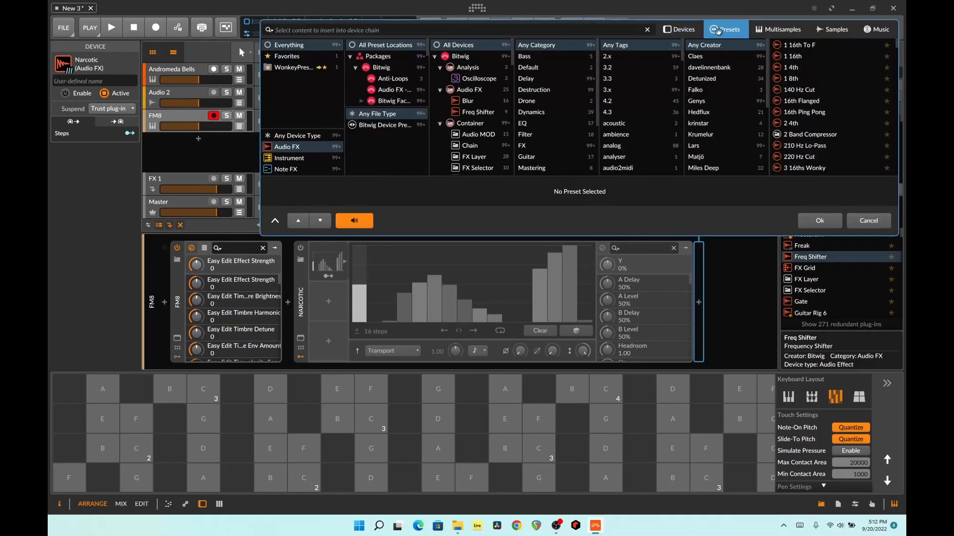
left_click(702, 123)
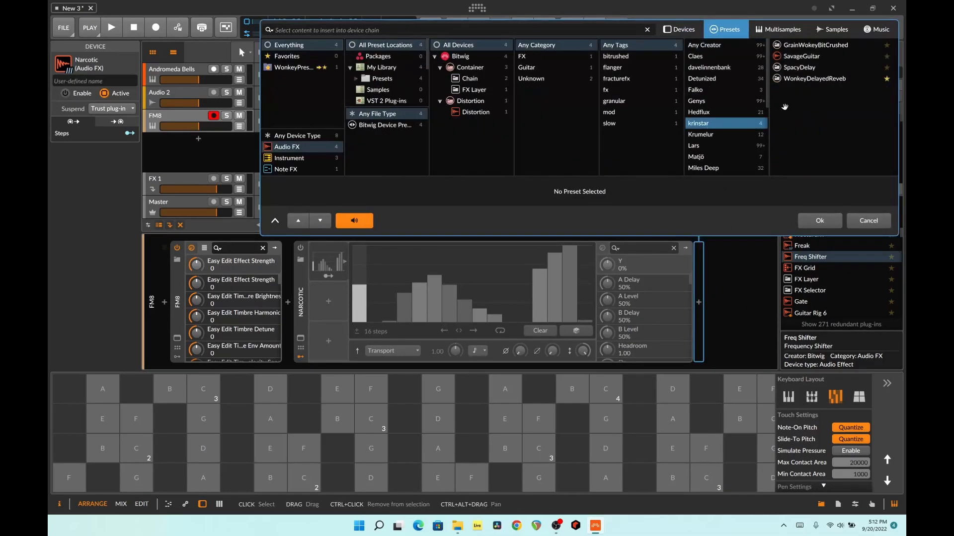
left_click(806, 68)
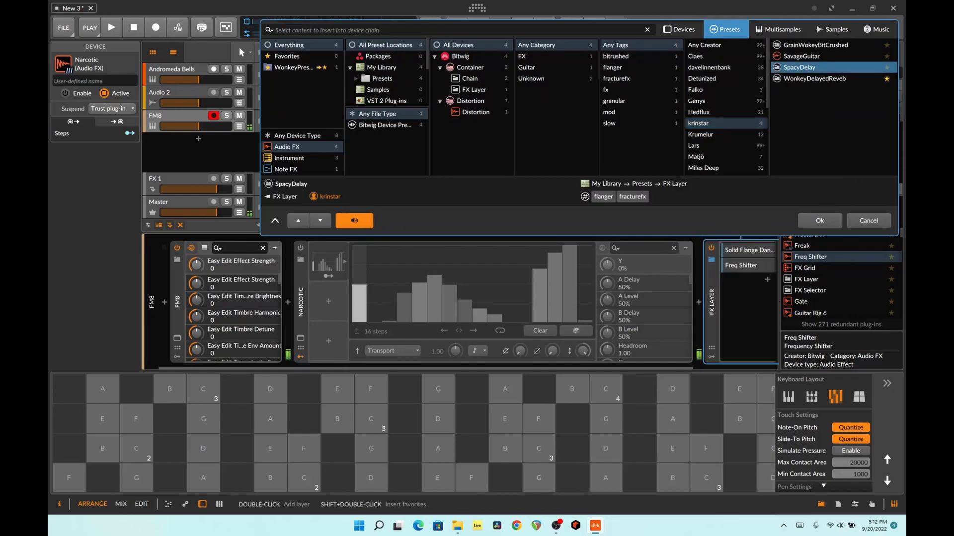
left_click(301, 472)
left_click(820, 220)
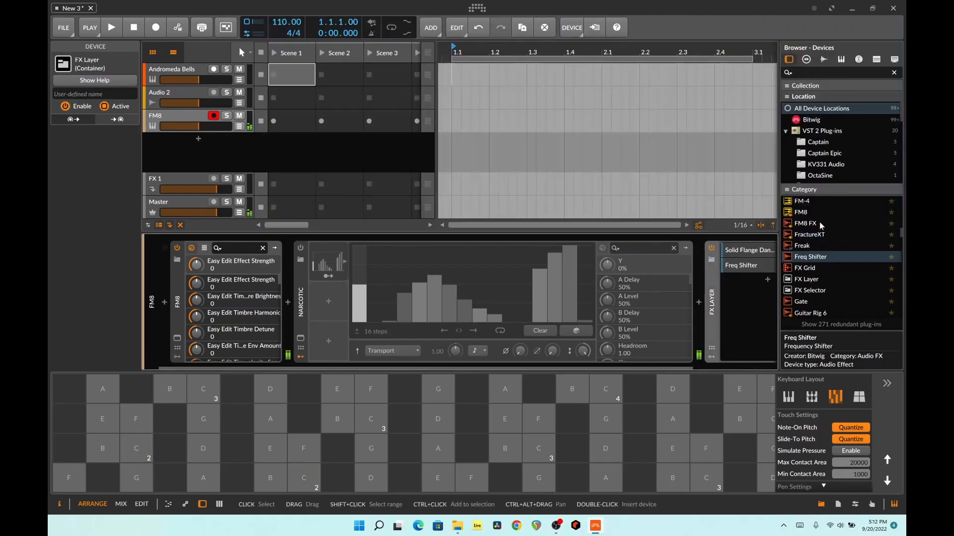
left_click(371, 478)
left_click(438, 478)
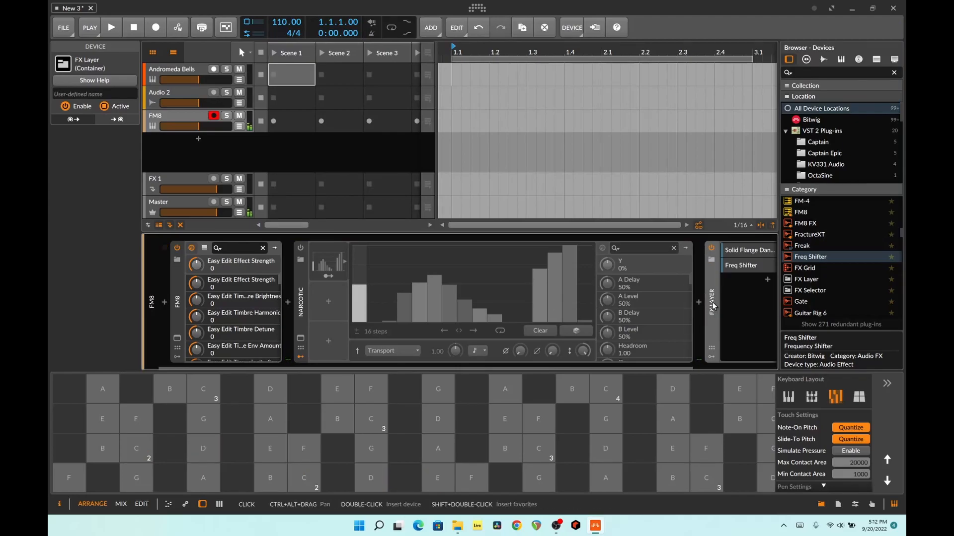
Replace the Chain after FM-4 on the Andromeda Bells track with the SpacyDelay preset
left_click(179, 59)
left_click(171, 70)
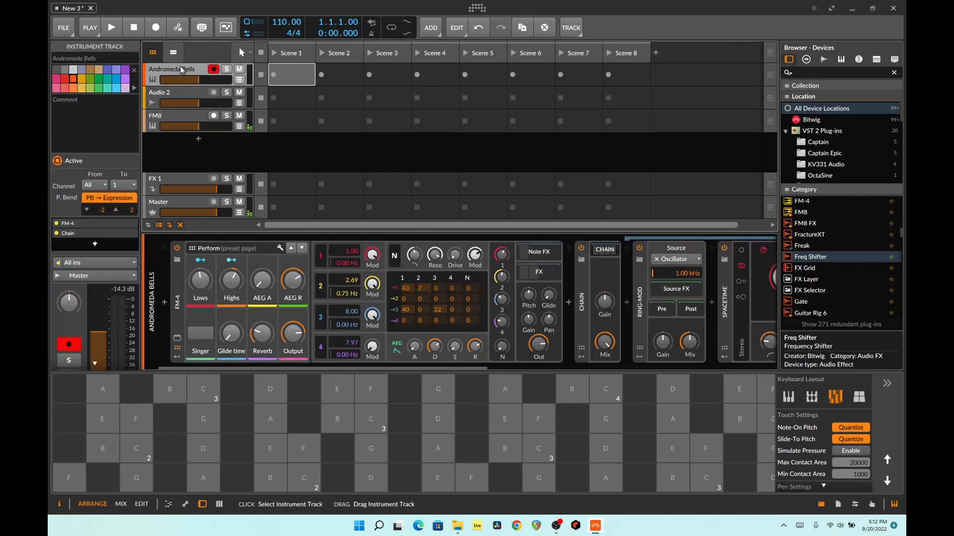
left_click(582, 288)
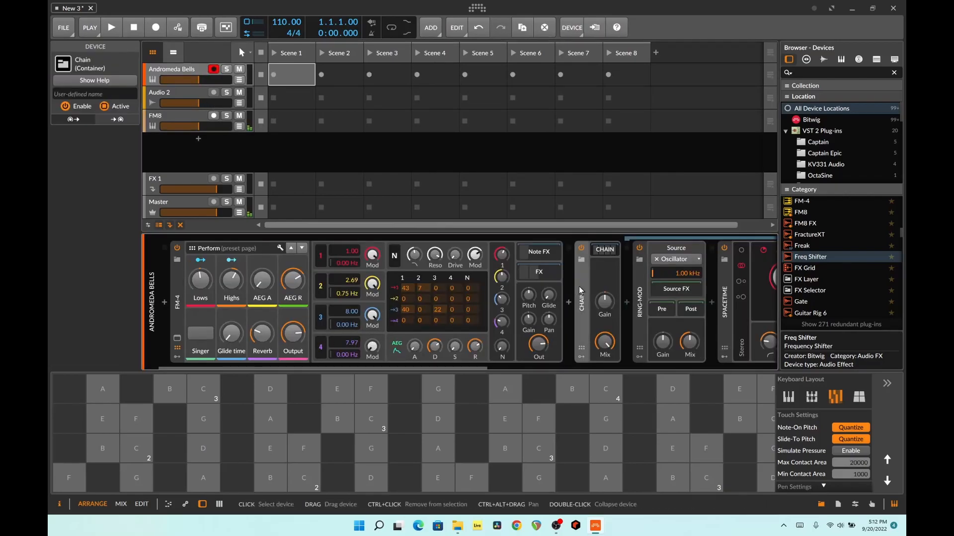
key("Delete")
left_click(569, 301)
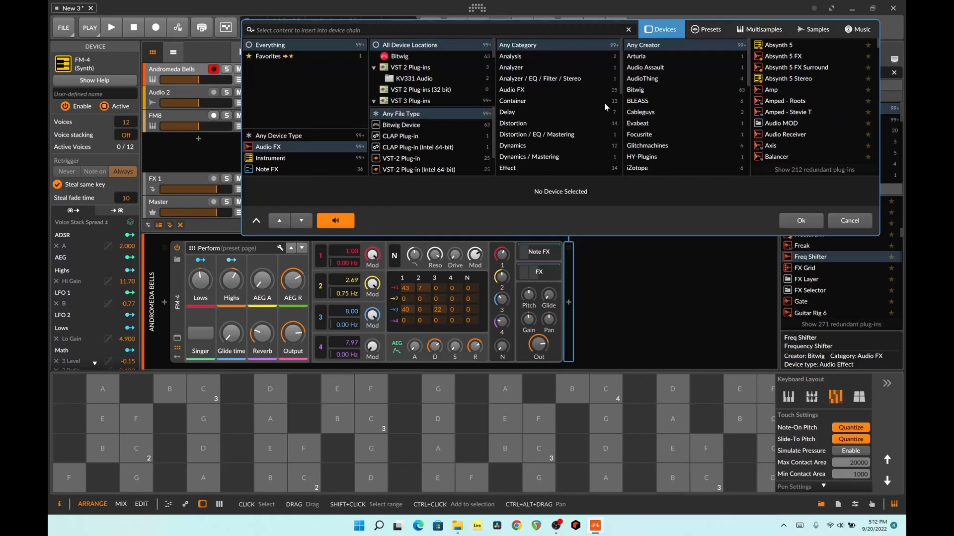
left_click(706, 29)
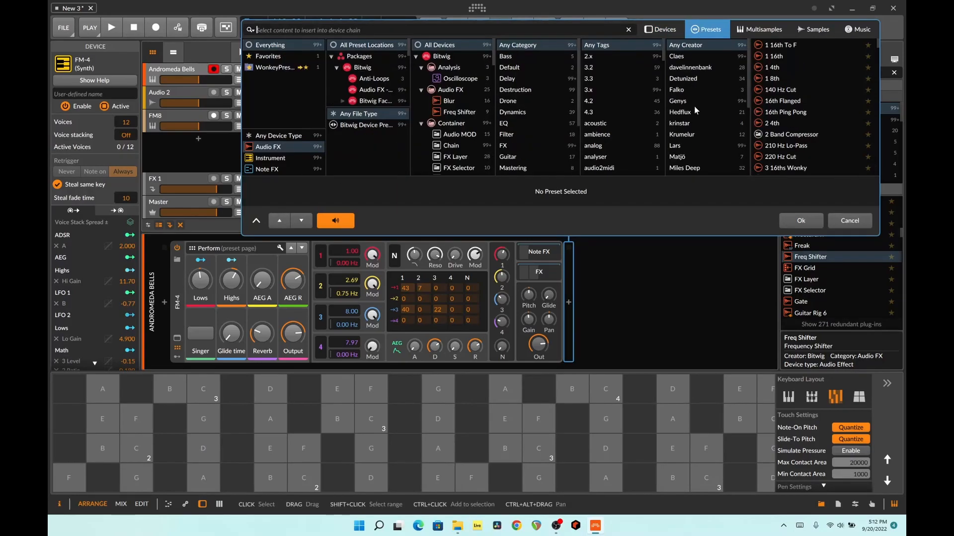
left_click(693, 126)
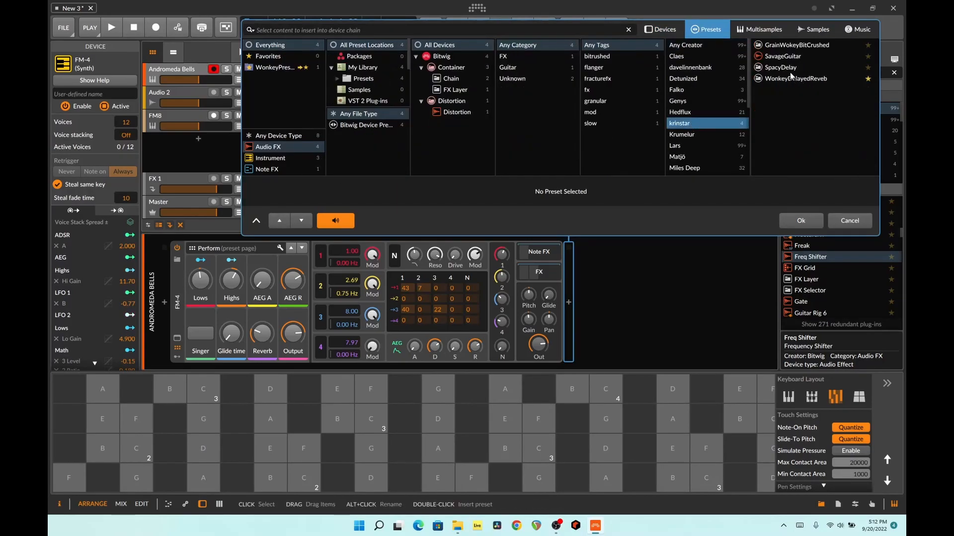
double_click(794, 68)
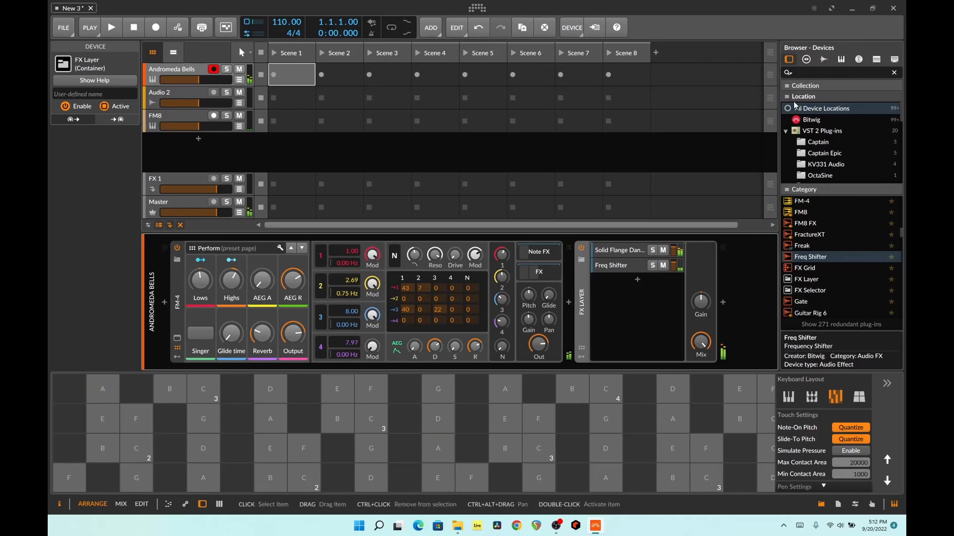
Search the device browser for "filt" and add the Filter device after the FX Layer
left_click(820, 75)
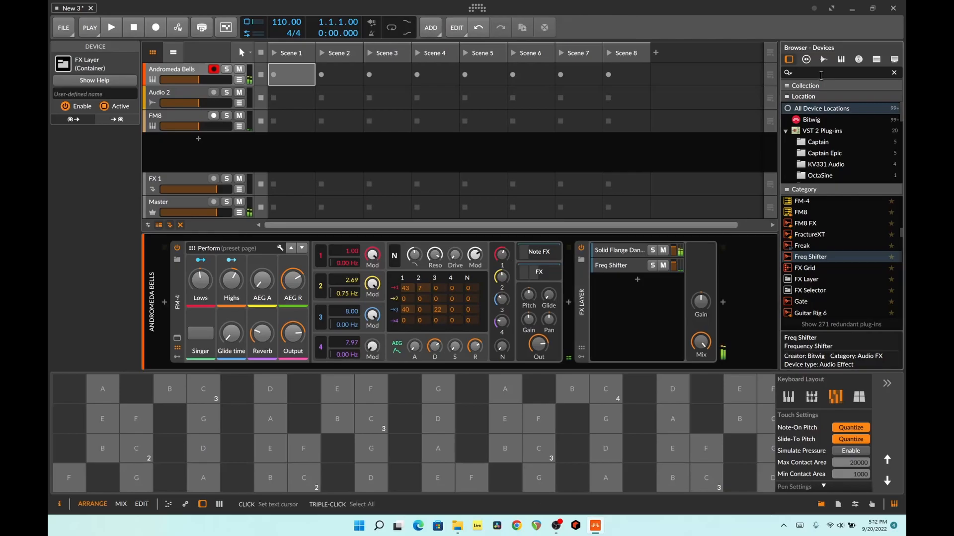
type("filt")
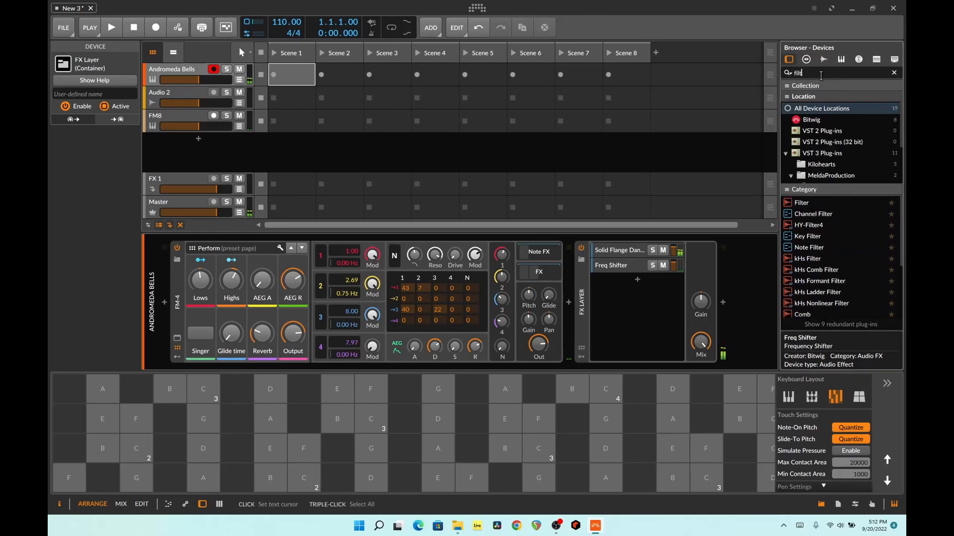
left_click(805, 204)
left_click_drag(804, 203, 722, 303)
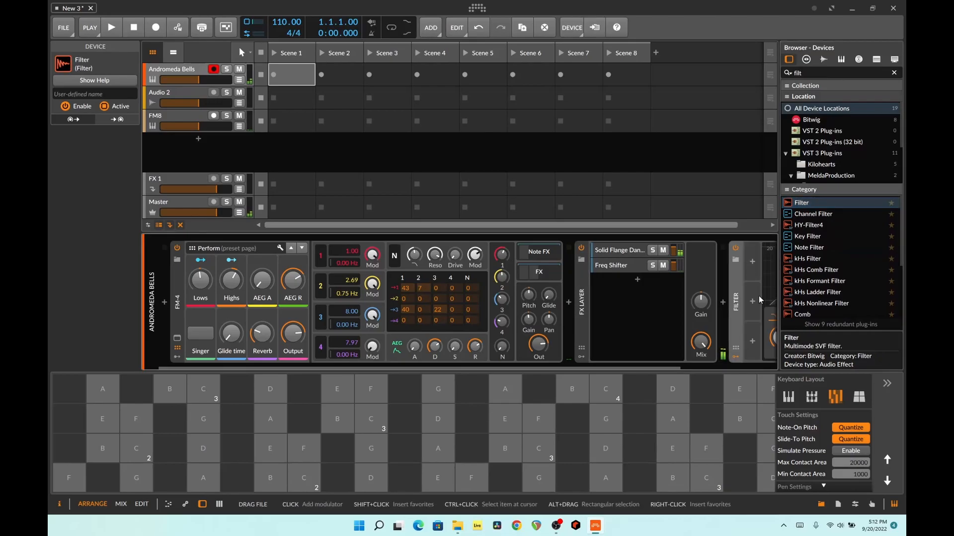
Adjust the Filter's cutoff and resonance on its curve while auditioning notes
left_click_drag(668, 368, 761, 373)
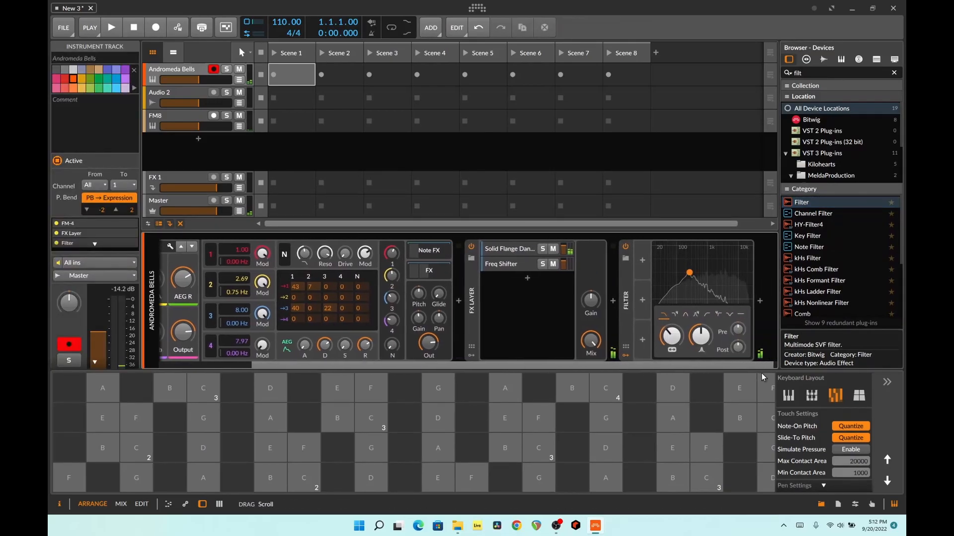
left_click_drag(686, 275, 715, 305)
left_click(278, 470)
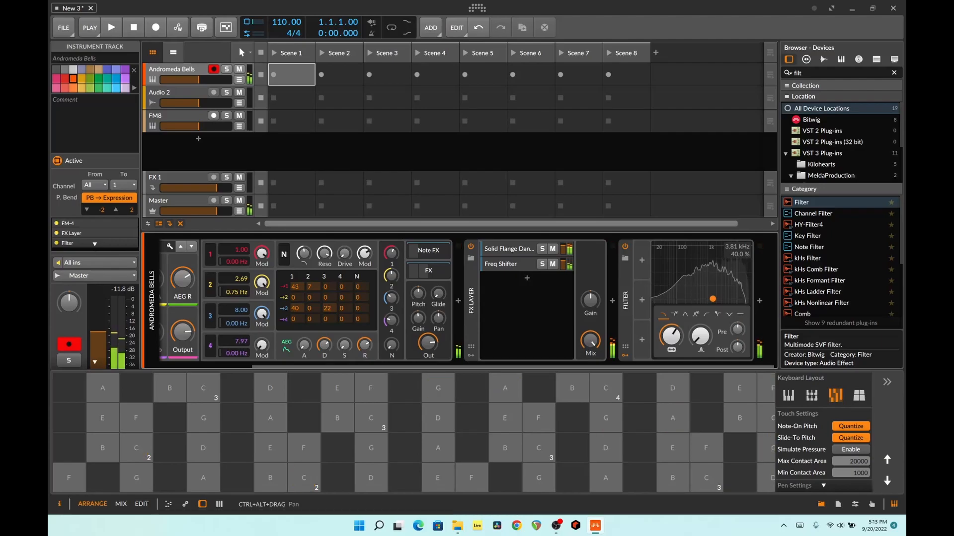
left_click_drag(714, 299, 700, 298)
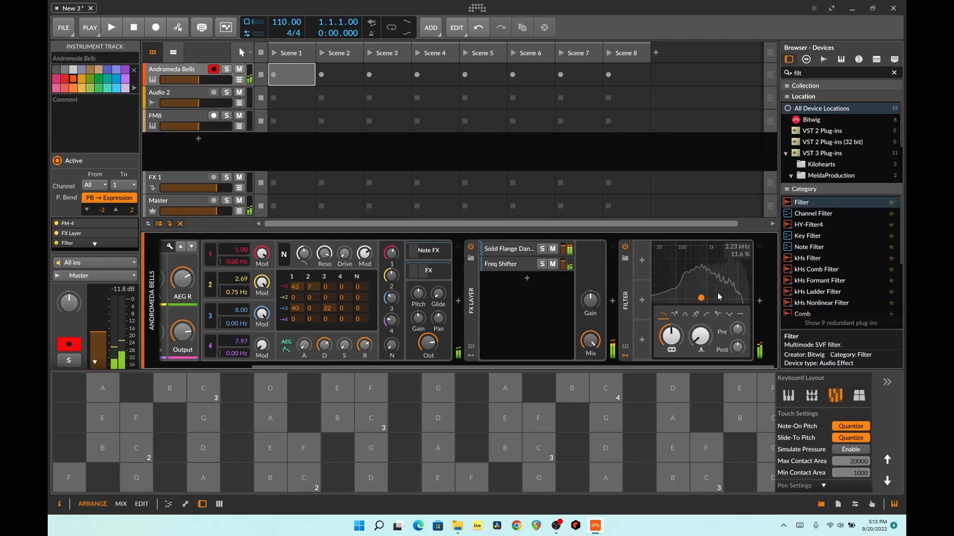
left_click_drag(691, 298, 693, 298)
left_click(204, 448)
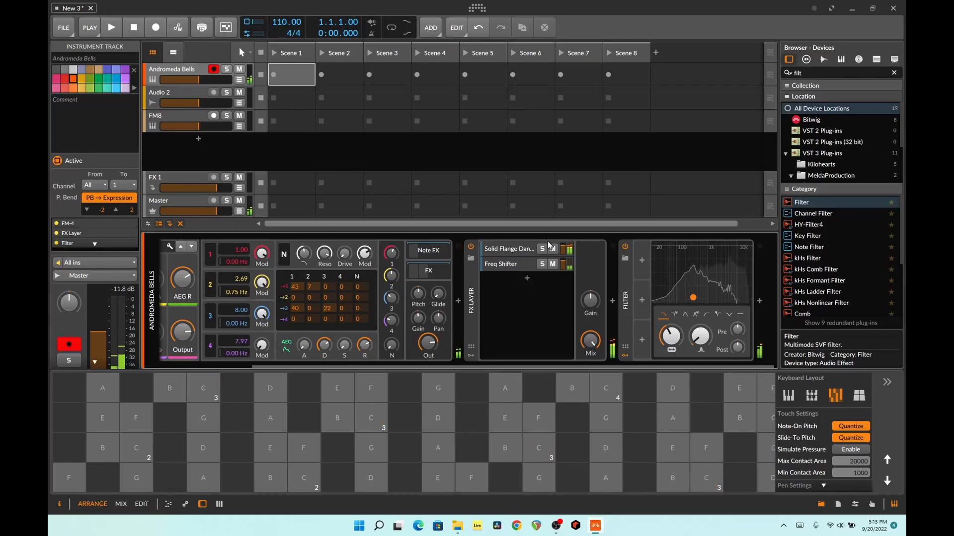
Move FractureXT ahead of Flanger+ in the FX Layer's first layer
left_click(508, 248)
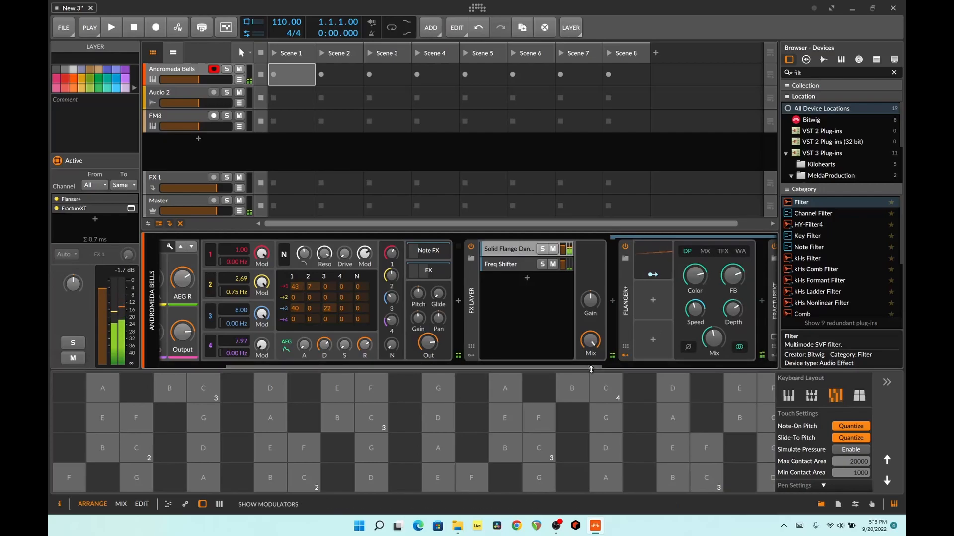
left_click_drag(591, 366, 655, 369)
left_click_drag(670, 300, 519, 309)
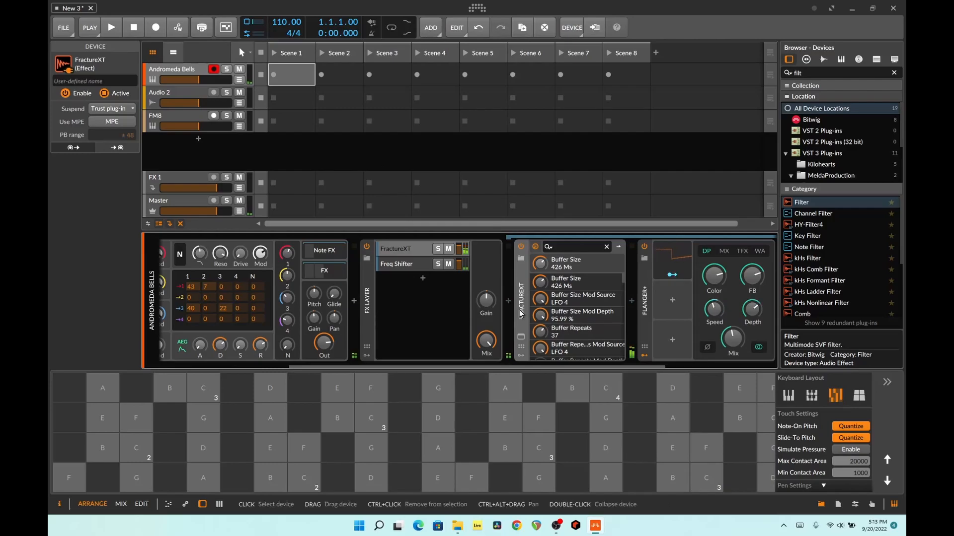
Delete the FX Layer from the Andromeda Bells device chain
left_click(367, 313)
key("Delete")
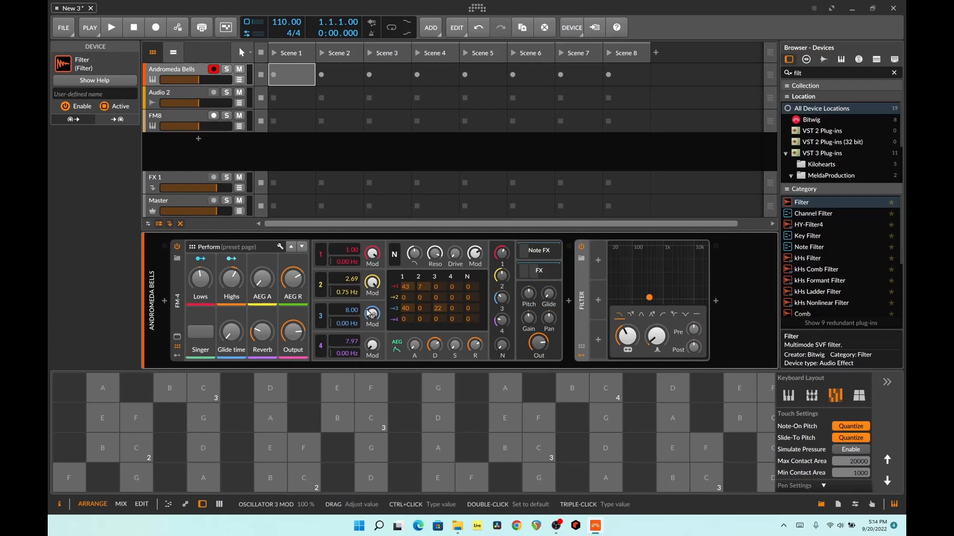
Filter the audio FX presets by your own creator name and the fracturefx tag, and close the browser without inserting anything
left_click(715, 301)
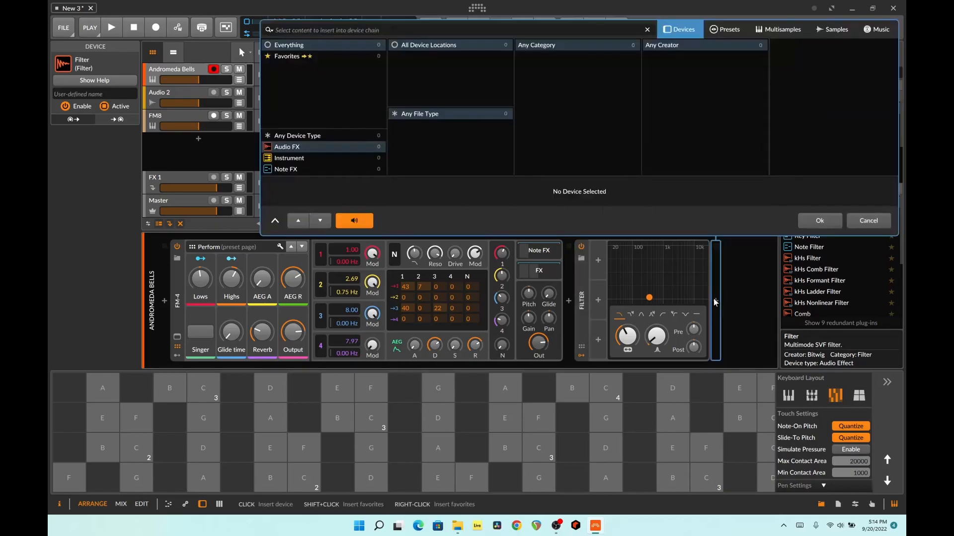
left_click(725, 29)
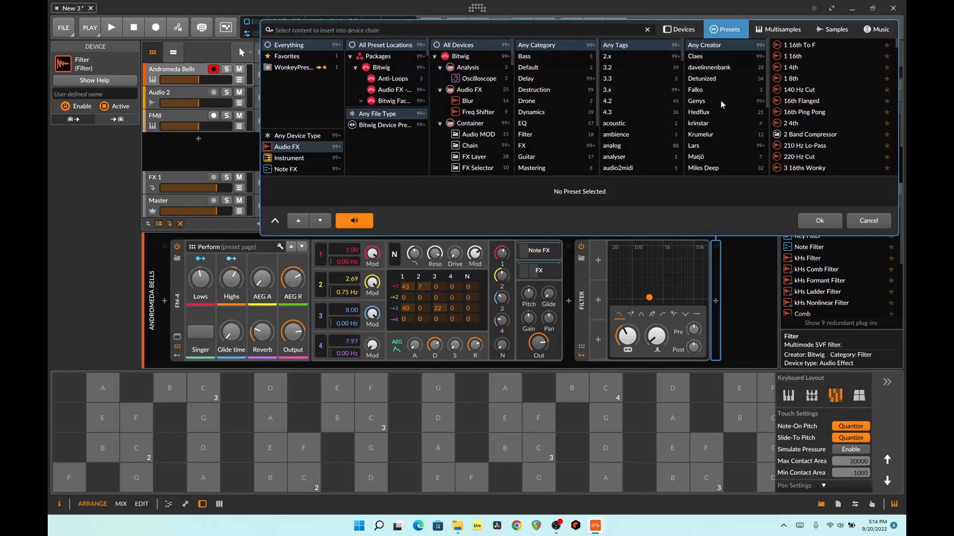
left_click(696, 123)
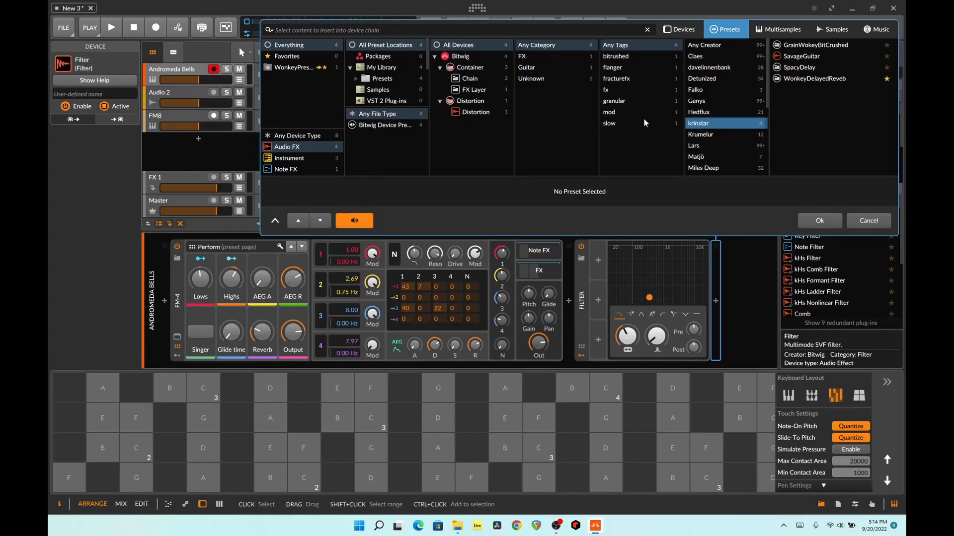
left_click(632, 80)
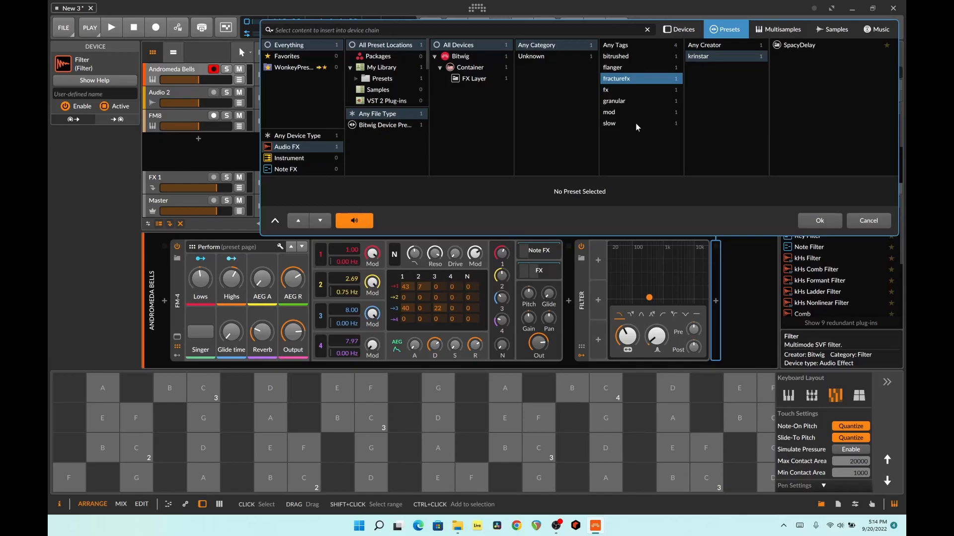
left_click(875, 222)
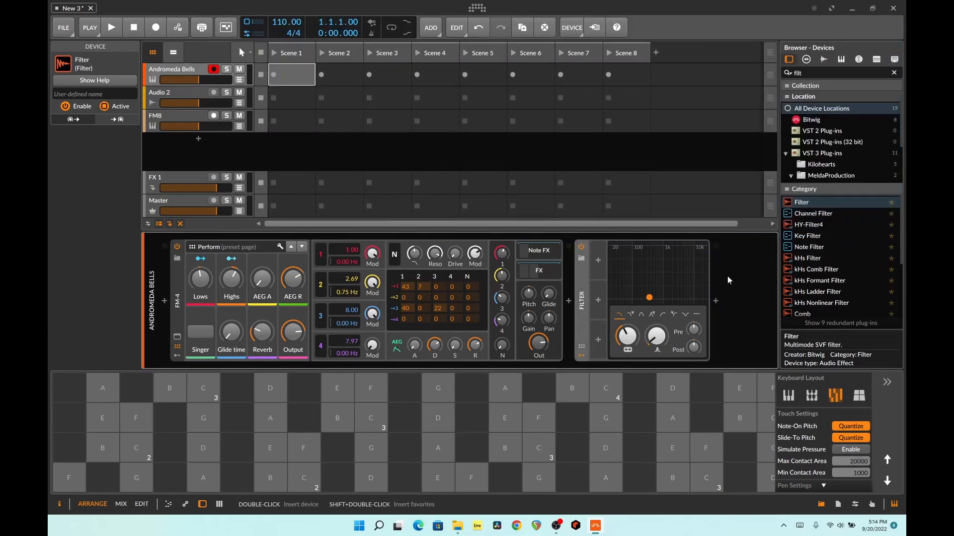